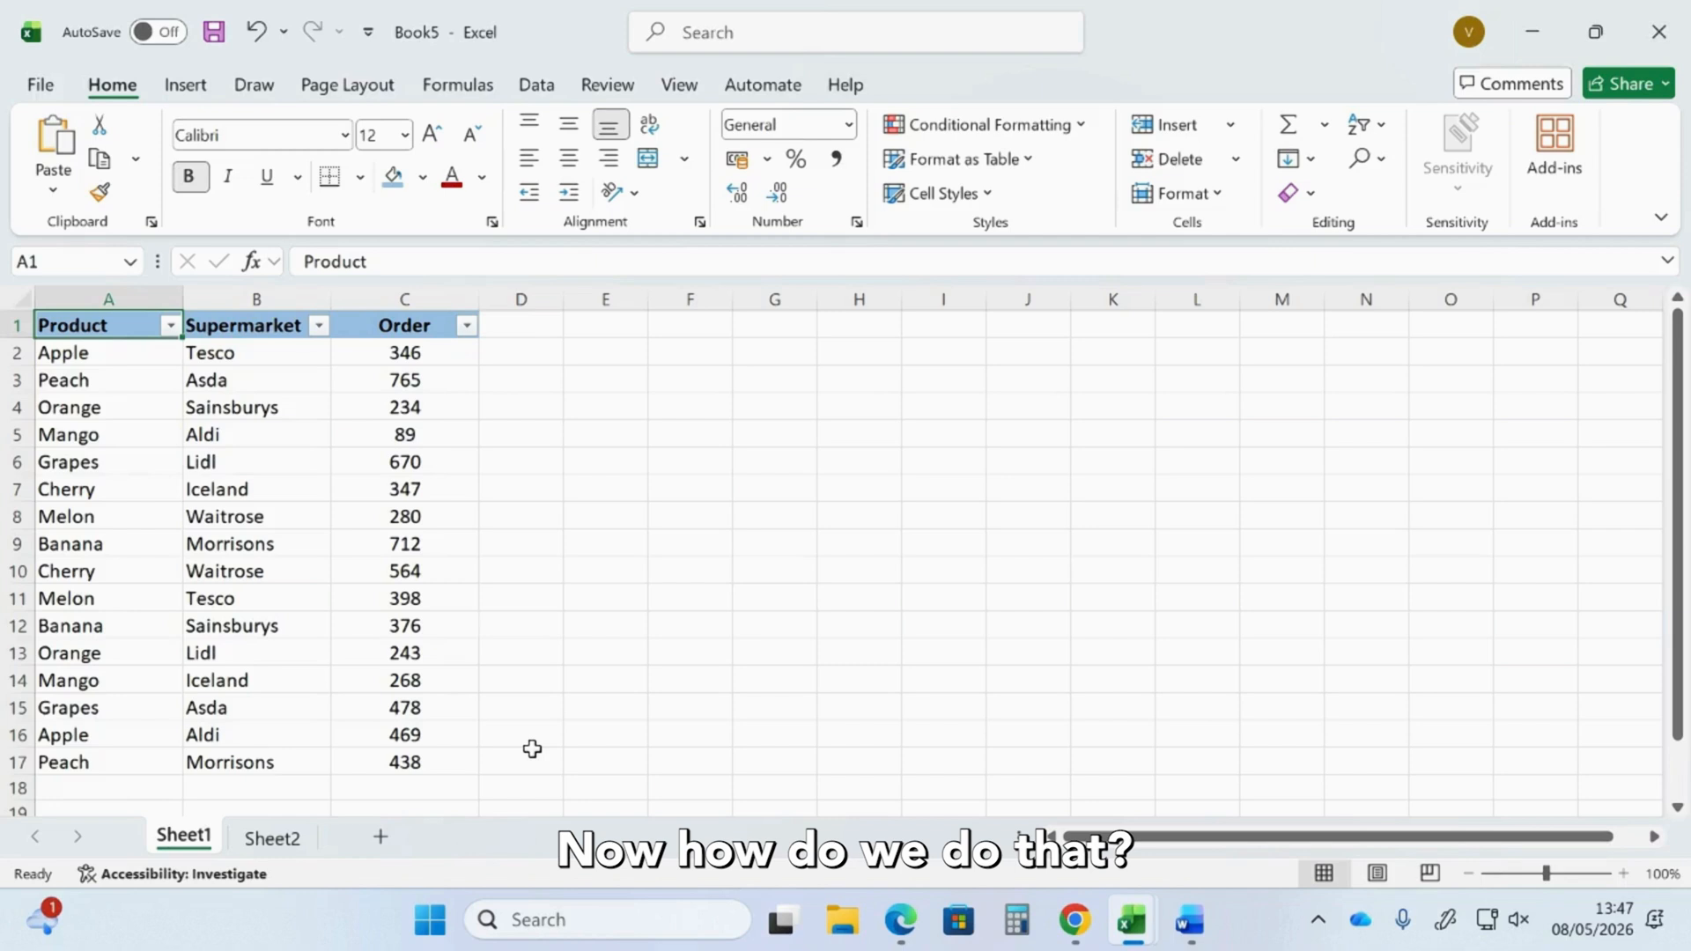
Undo the existing header filter and turn filtering back on for the data starting from cell A1.
{"action": "left_click", "coordinate": [256, 34]}
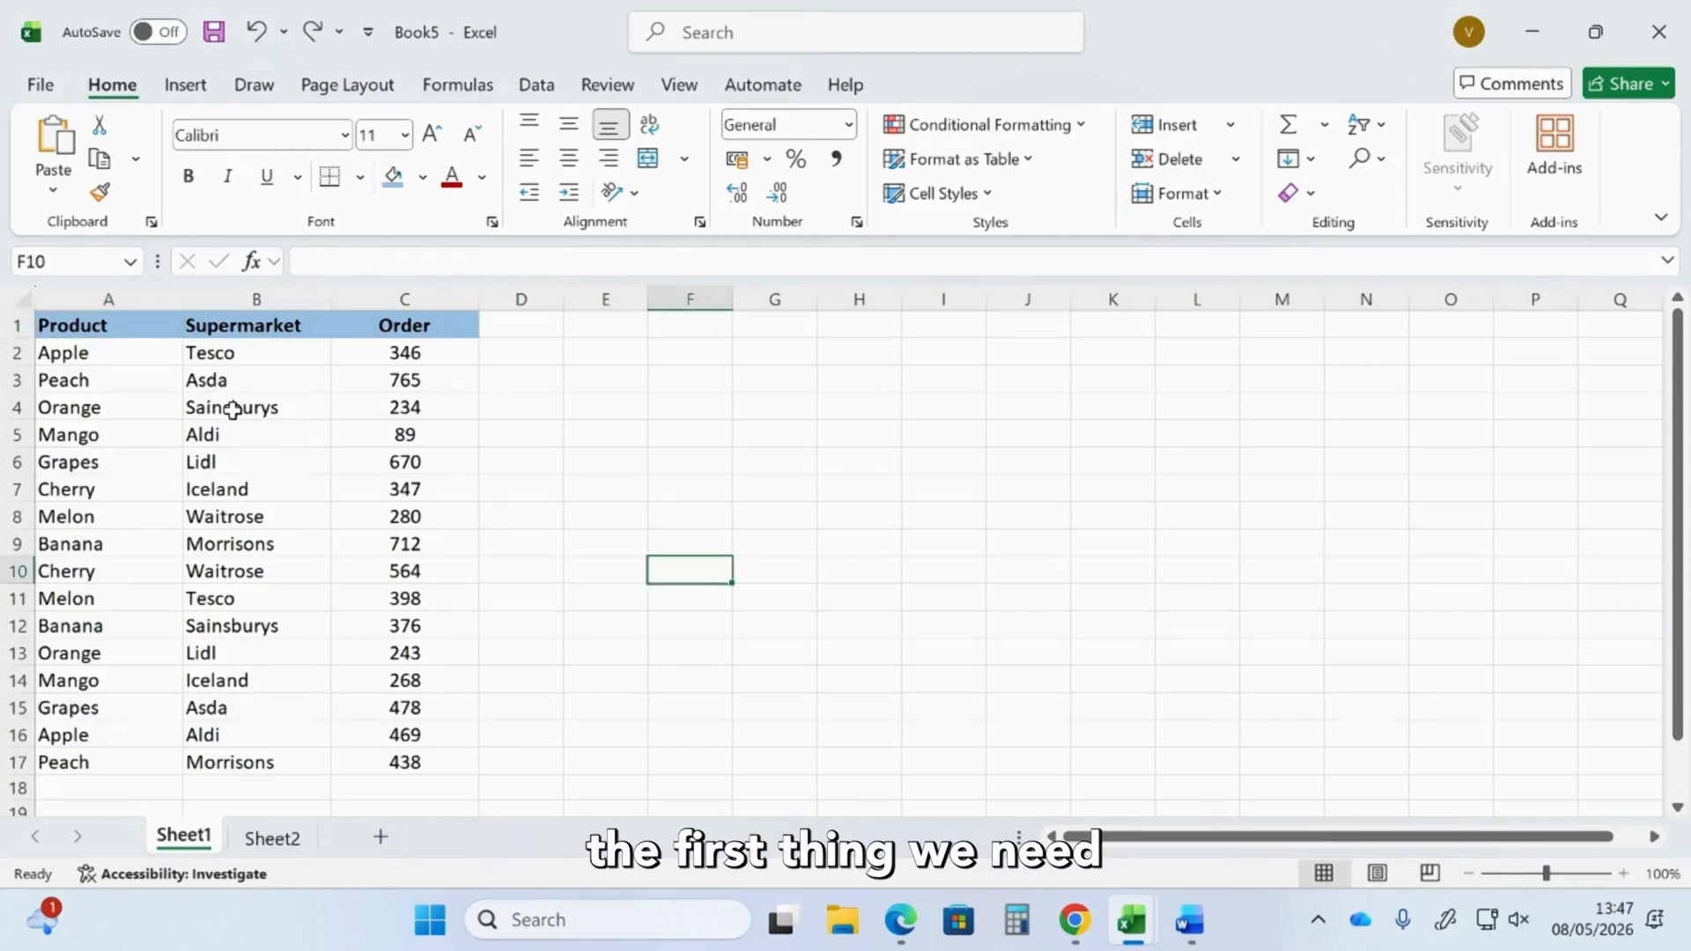
{"action": "left_click", "coordinate": [146, 326]}
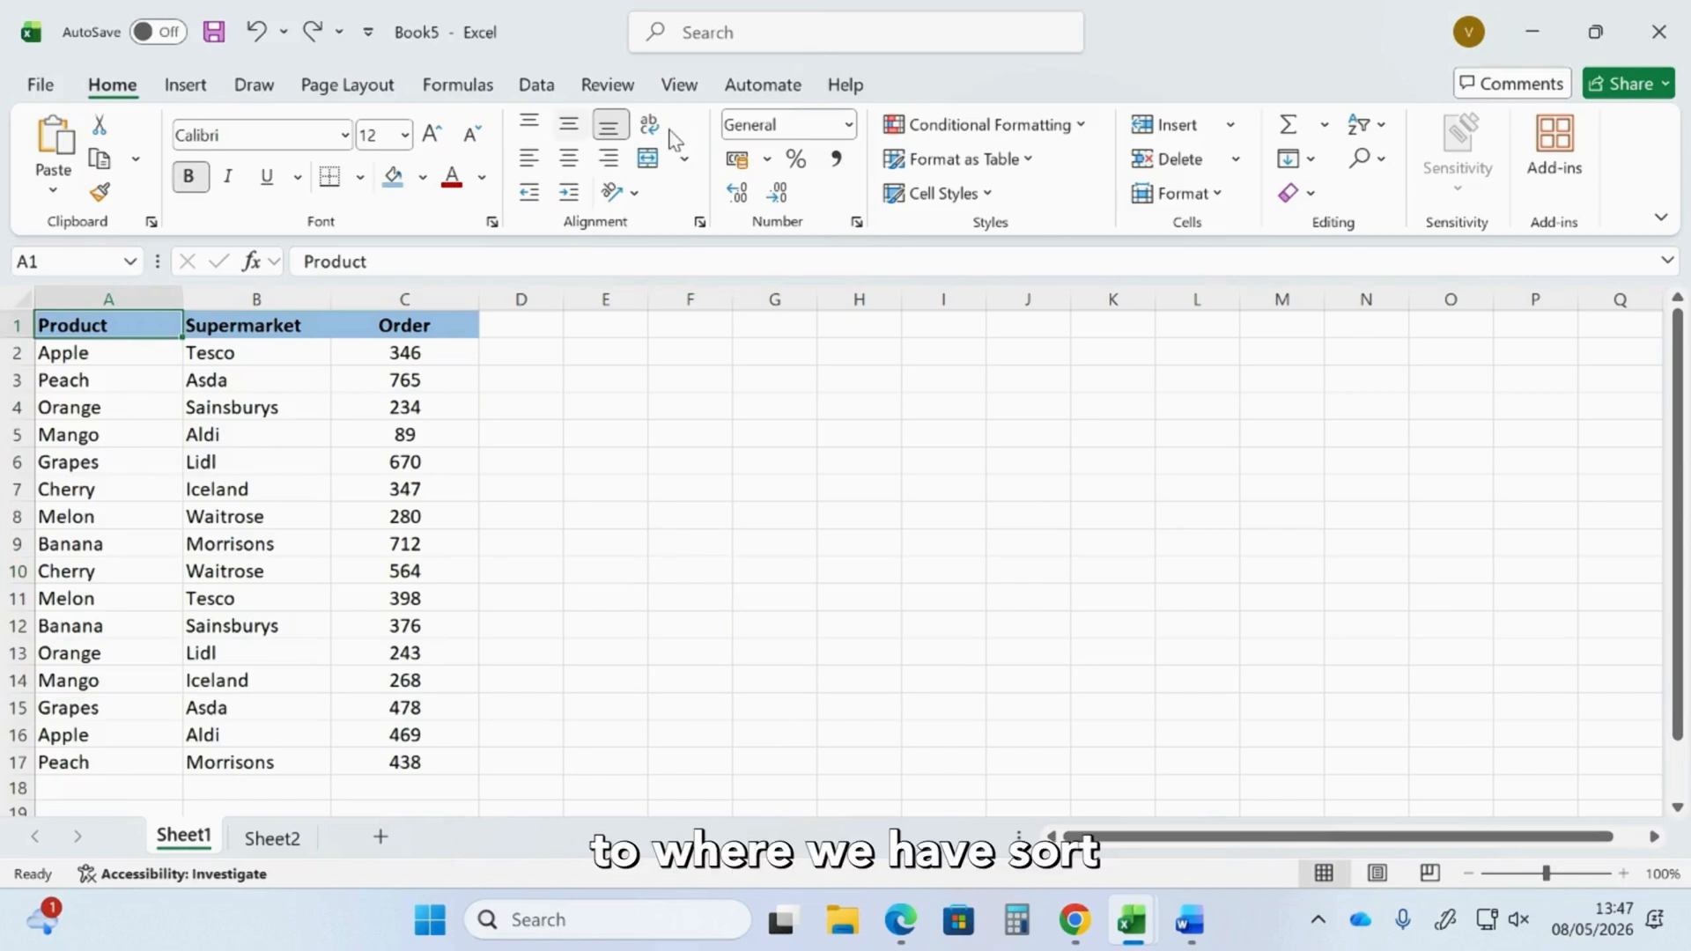
{"action": "left_click", "coordinate": [1381, 127]}
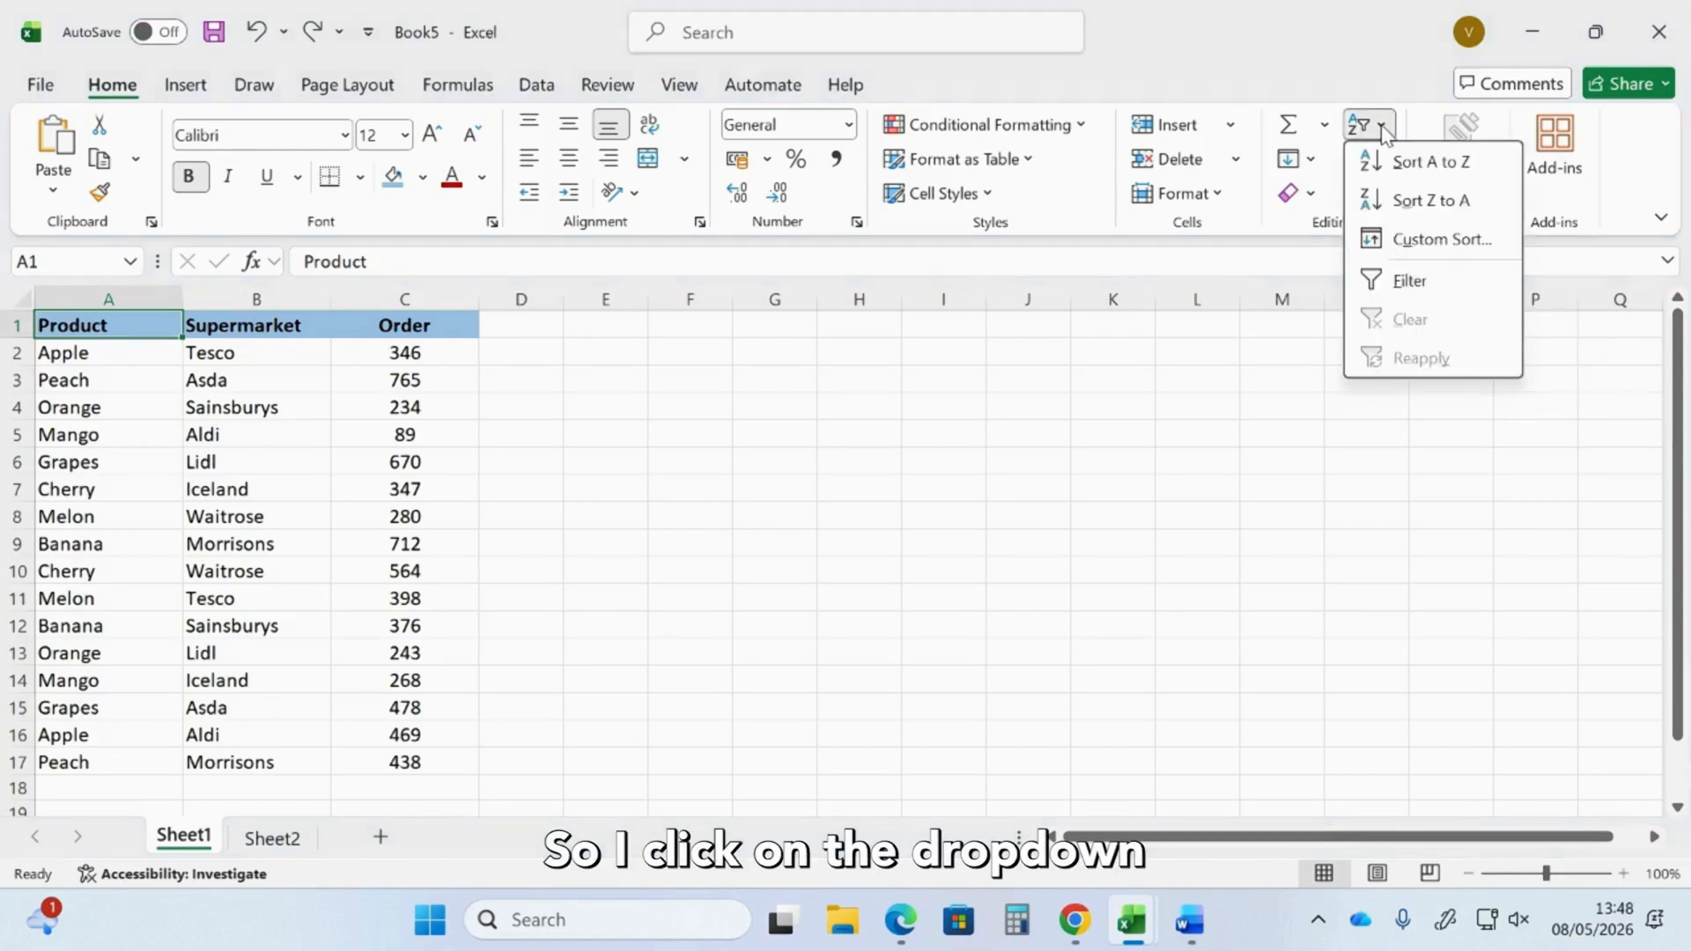
{"action": "left_click", "coordinate": [1412, 282]}
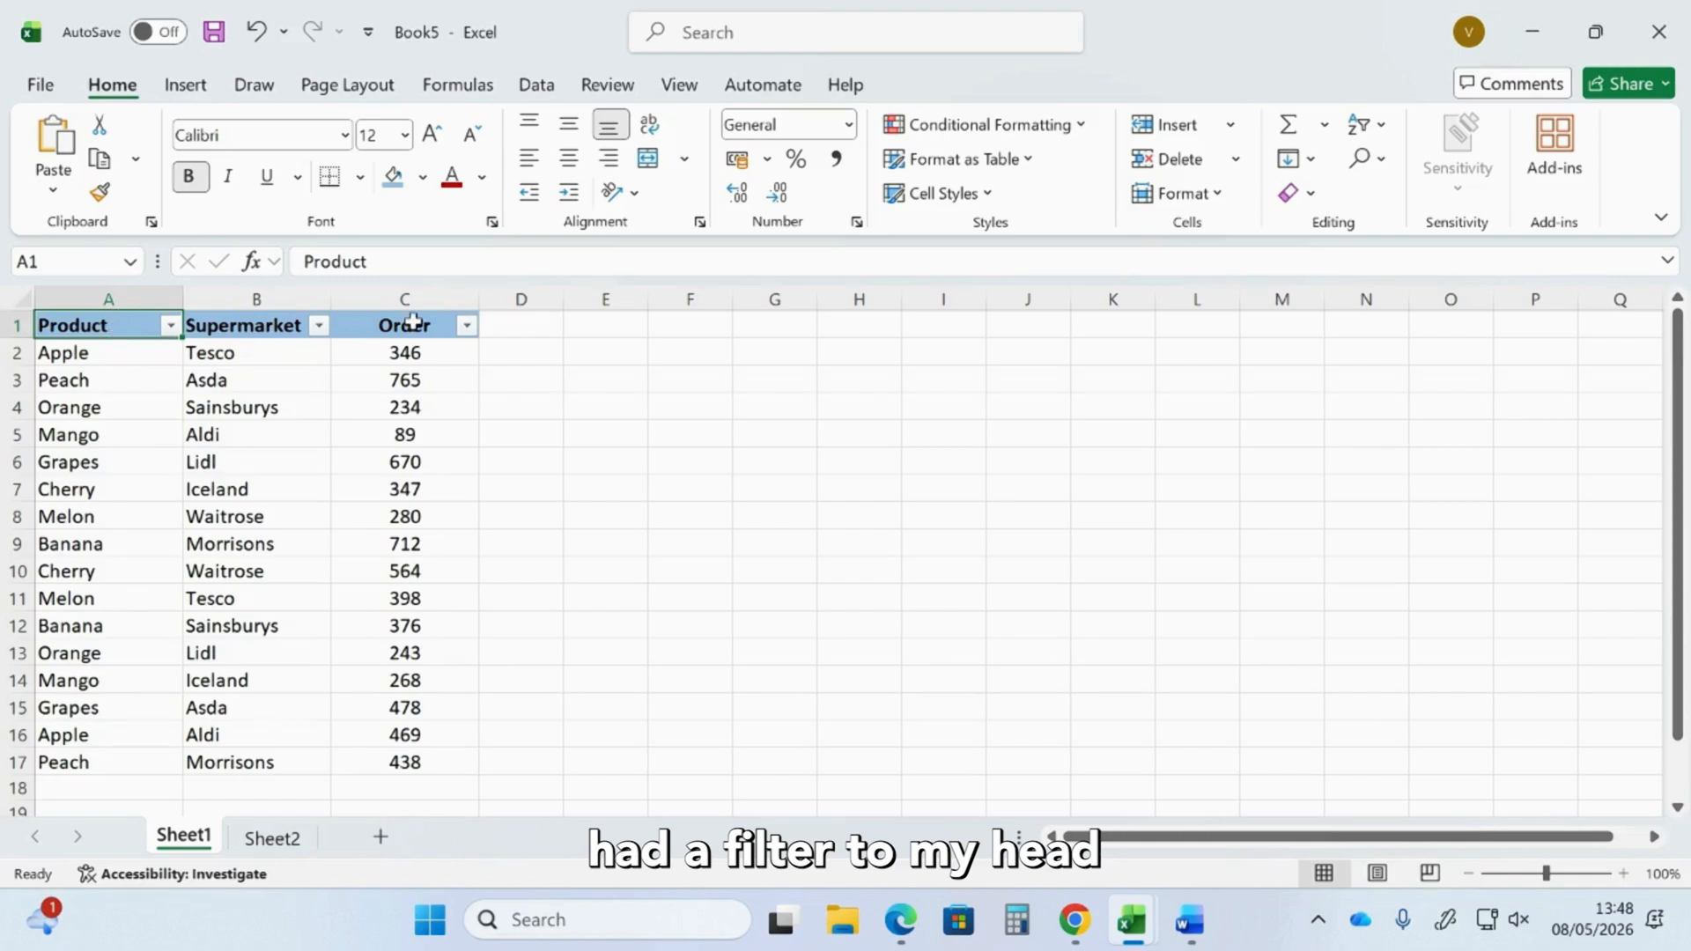
Undo the newly added filter and apply it again to the Product, Supermarket and Order headers from cell A1.
{"action": "left_click", "coordinate": [255, 35]}
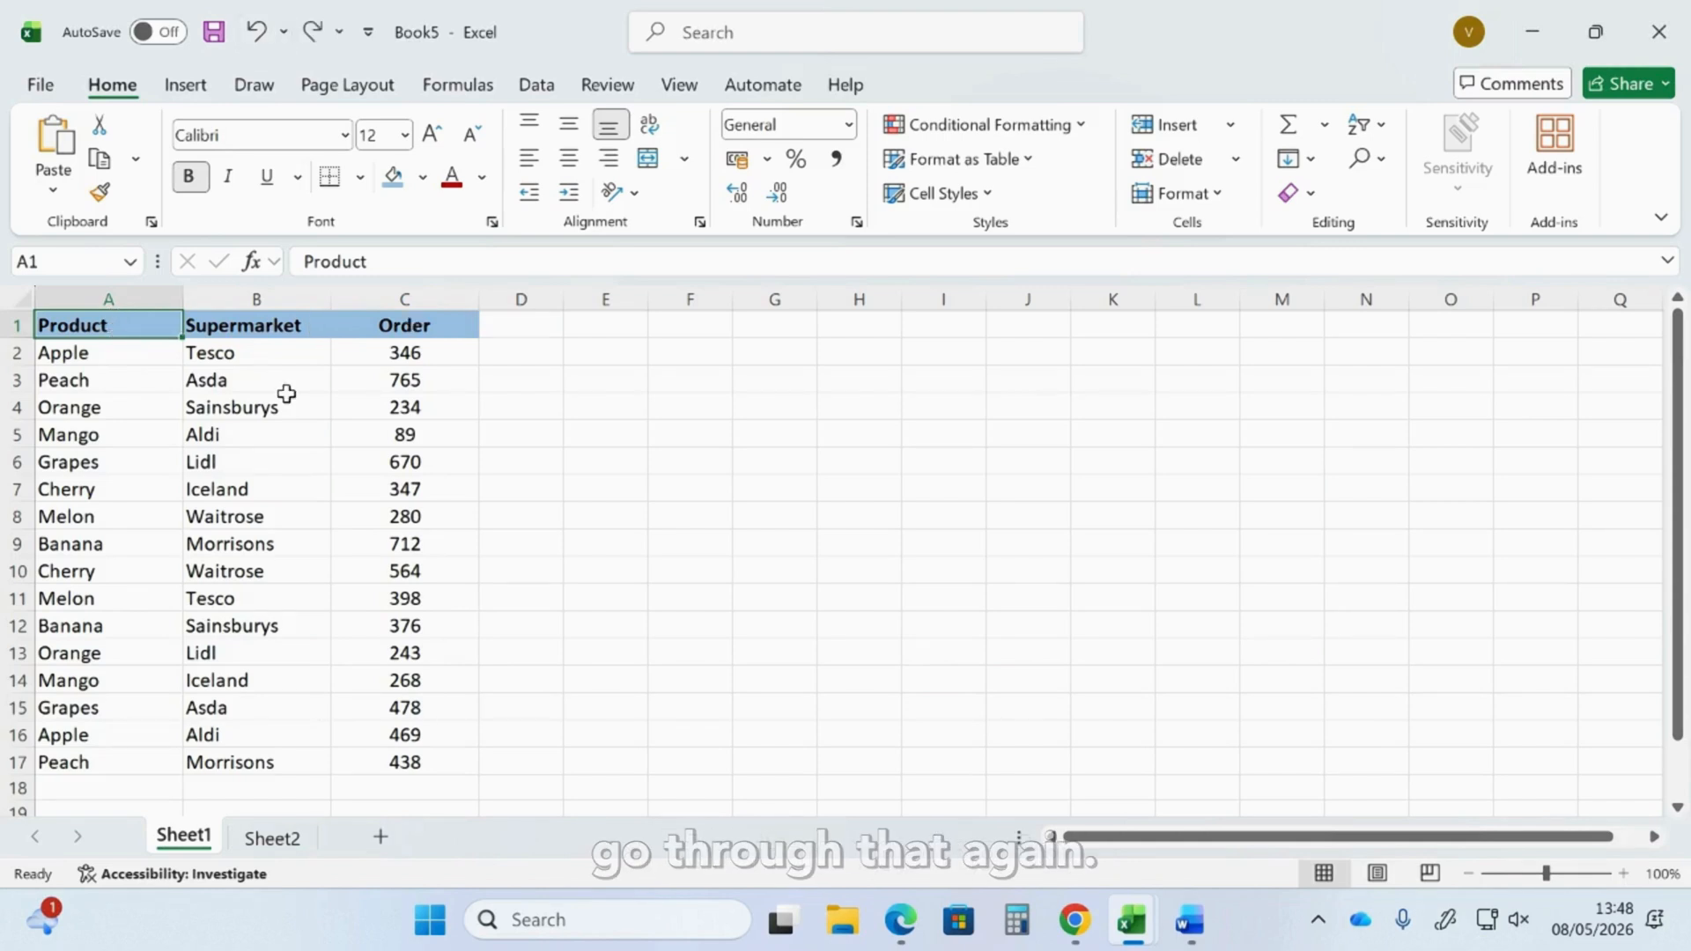
{"action": "left_click", "coordinate": [585, 381]}
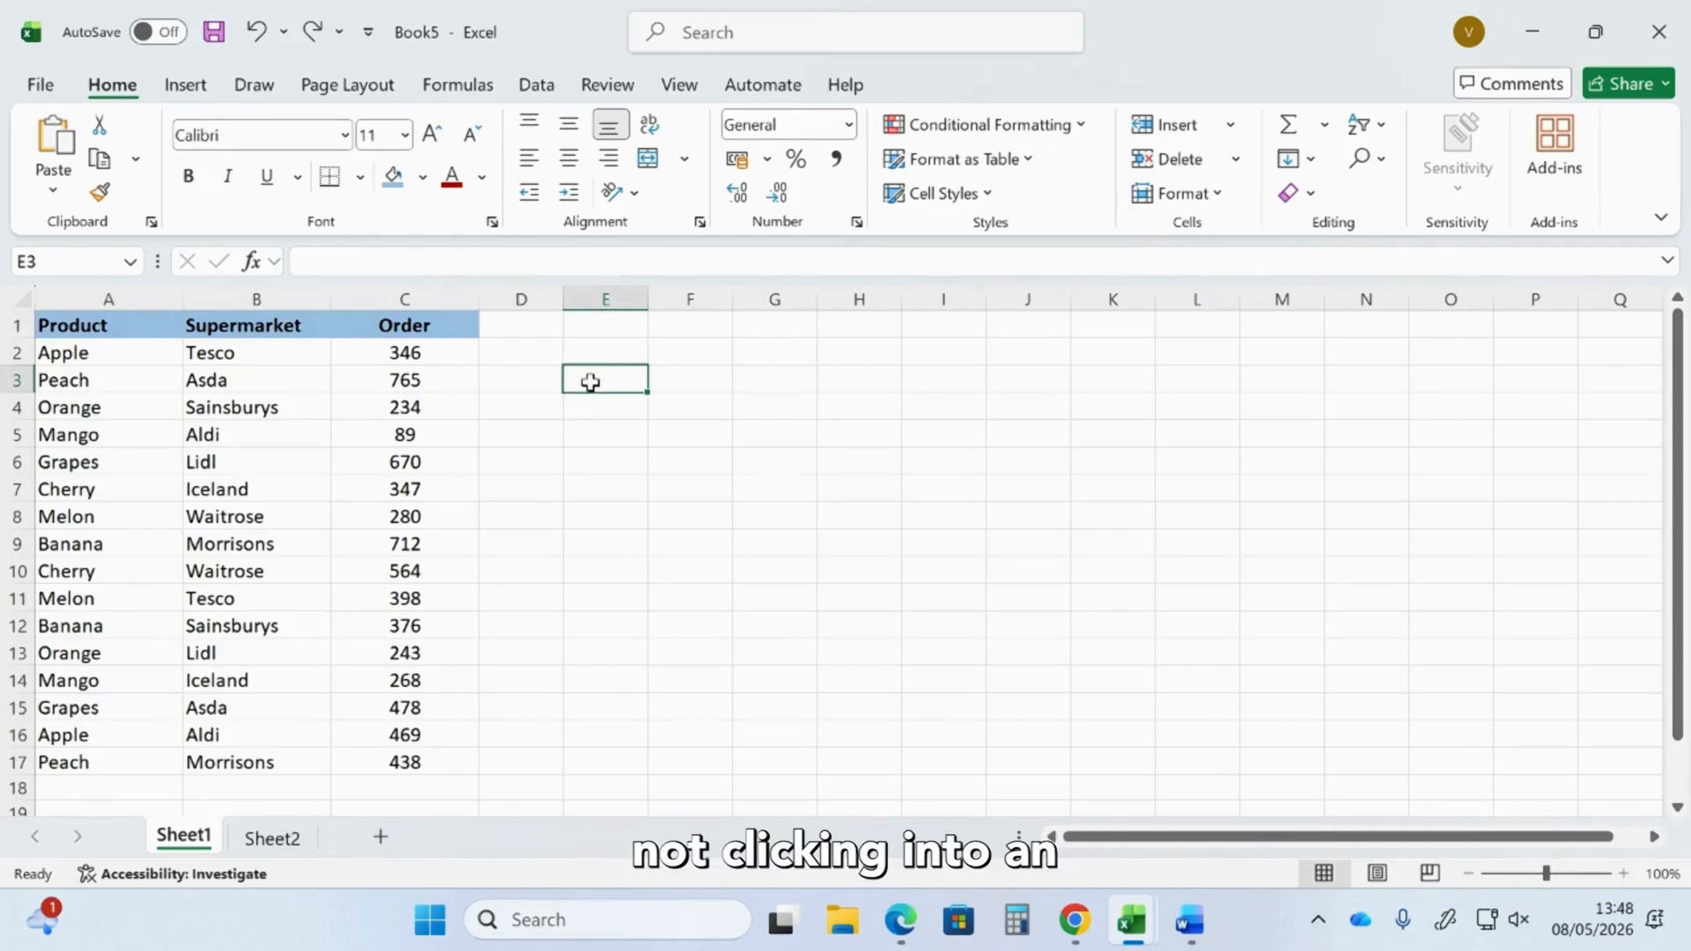
{"action": "left_click_drag", "start_coordinate": [89, 327], "coordinate": [405, 762]}
{"action": "left_click", "coordinate": [520, 433]}
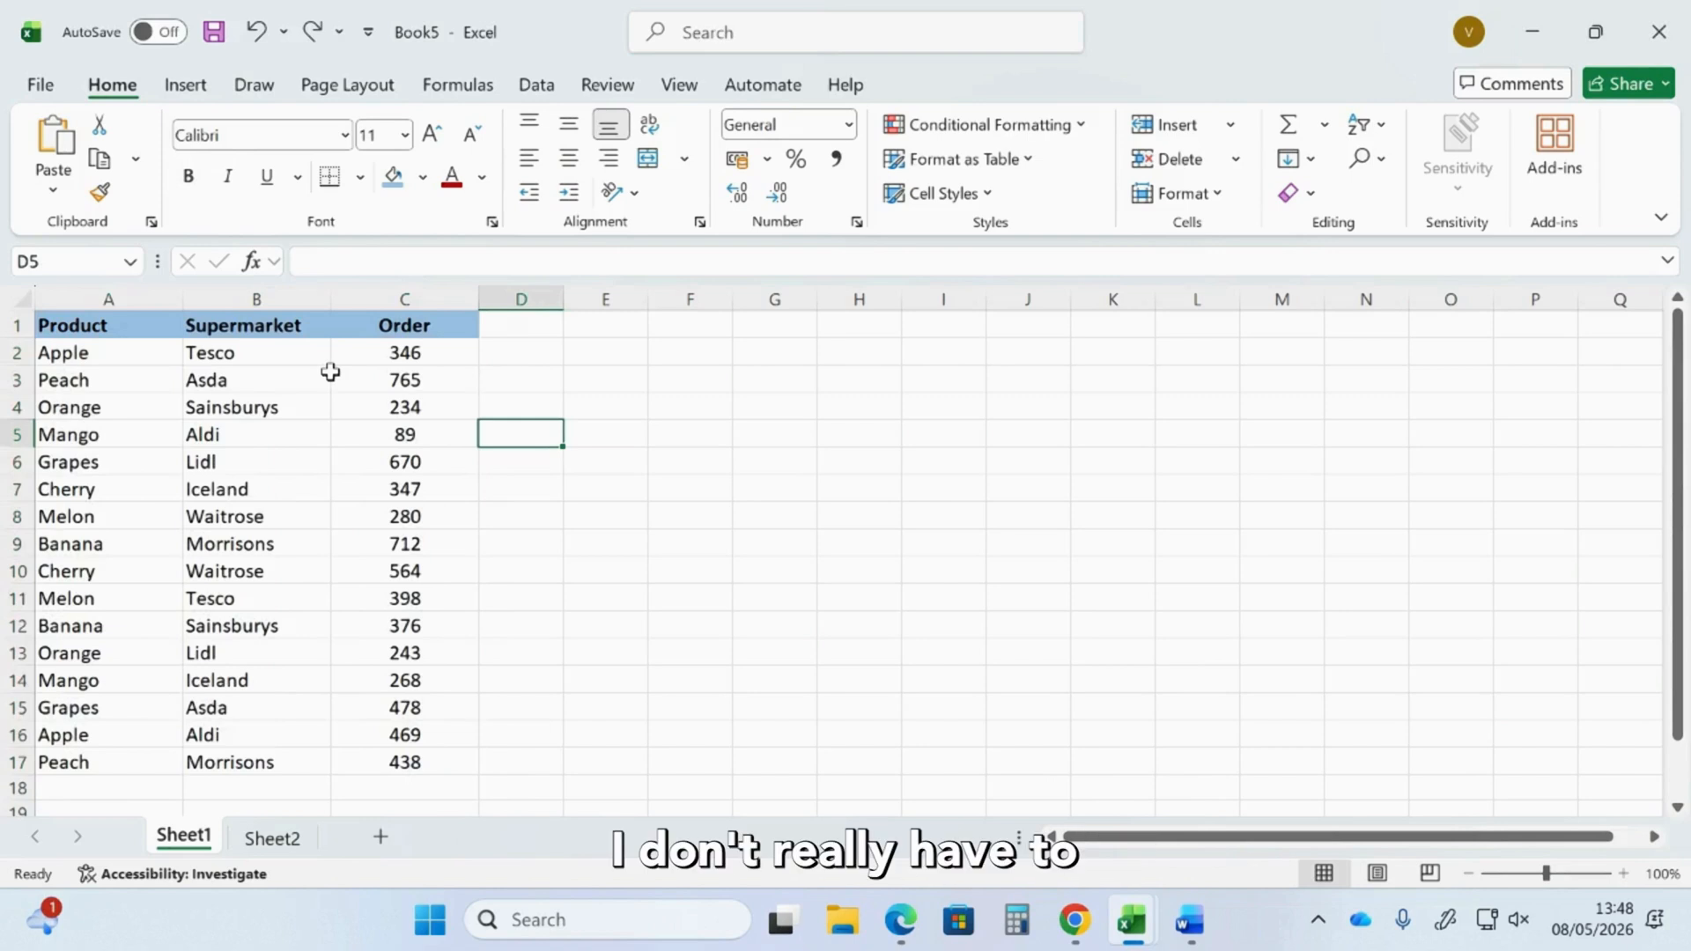
{"action": "left_click", "coordinate": [74, 327]}
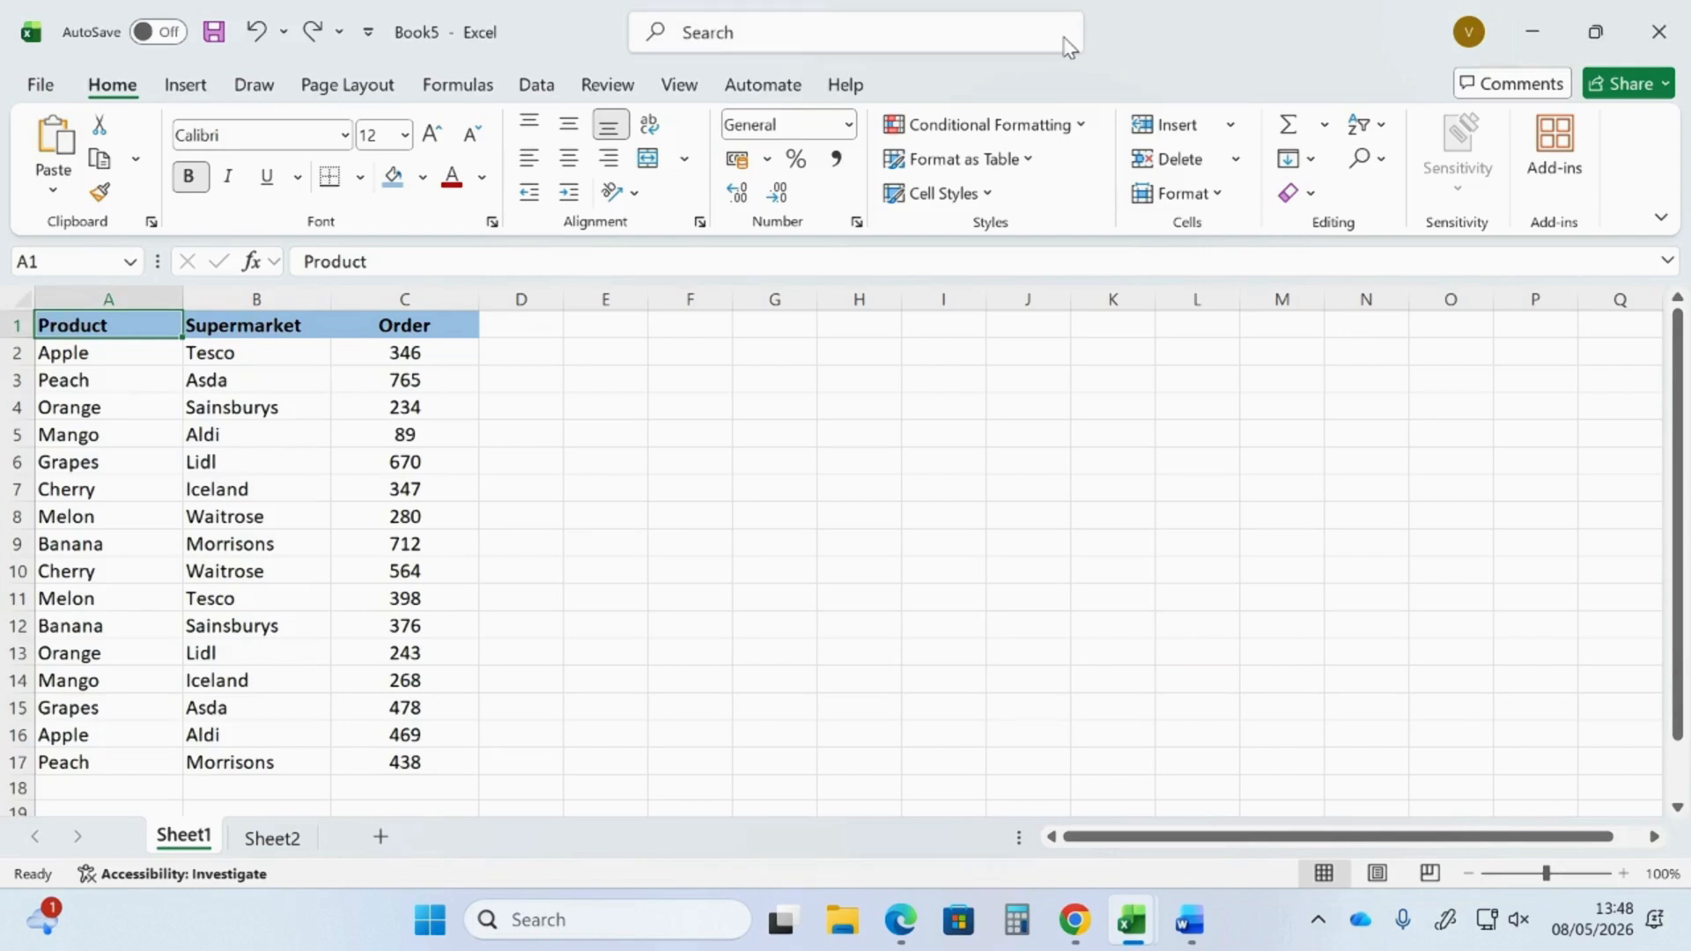
{"action": "left_click", "coordinate": [1381, 128]}
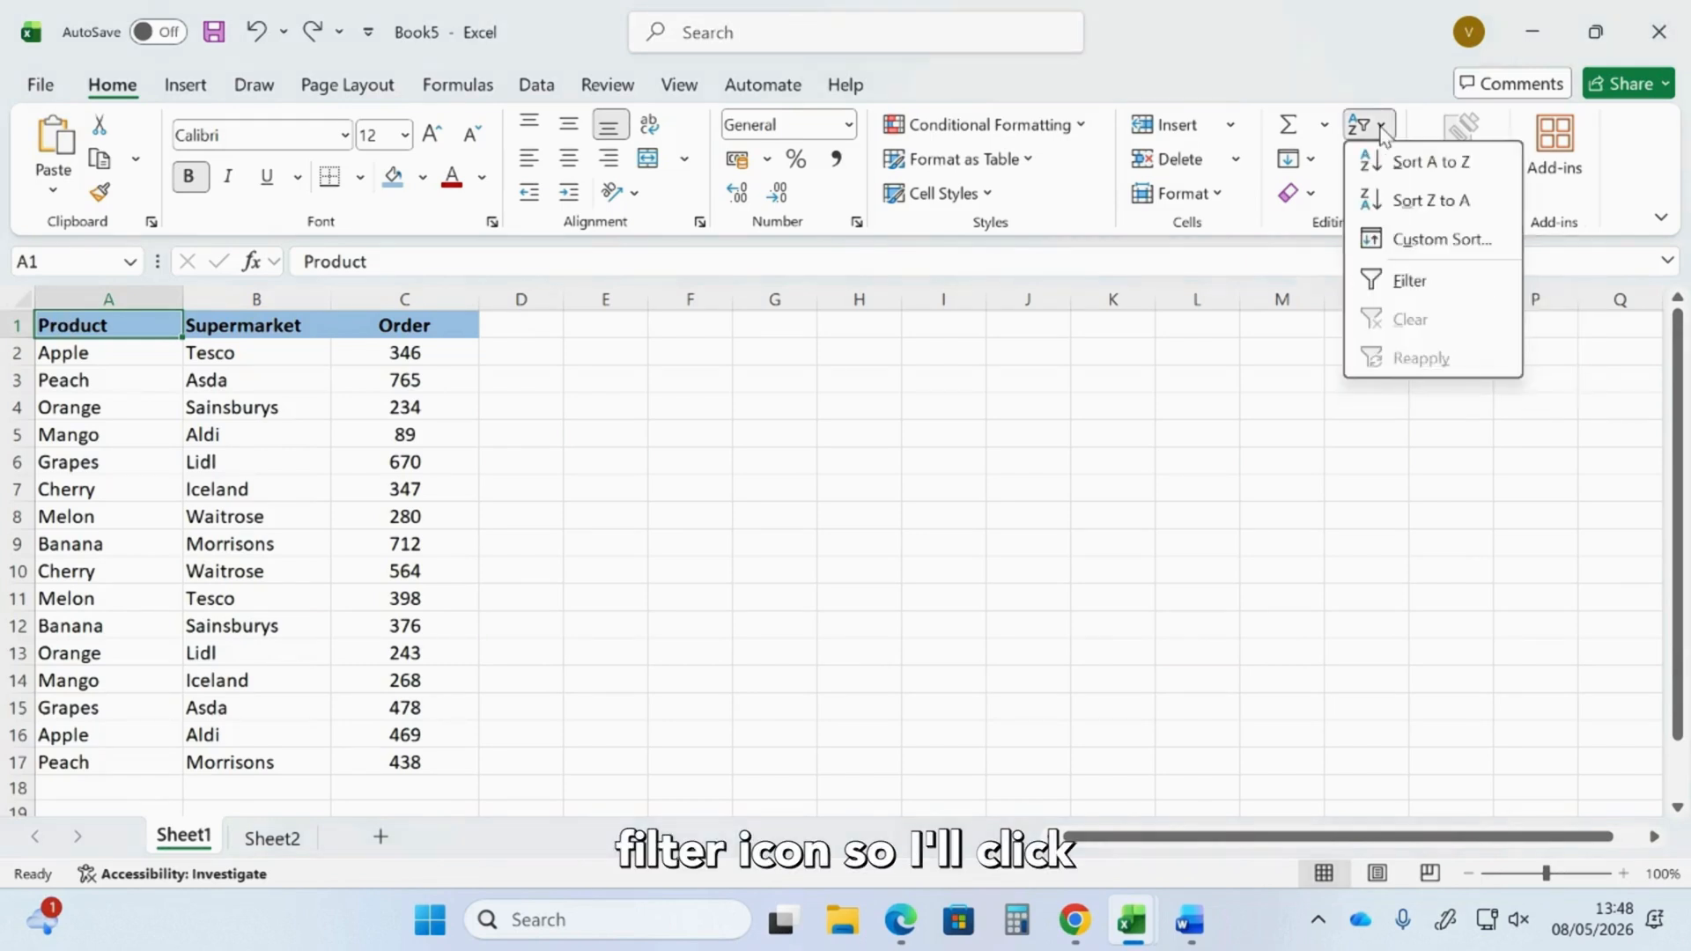
{"action": "left_click", "coordinate": [1409, 282]}
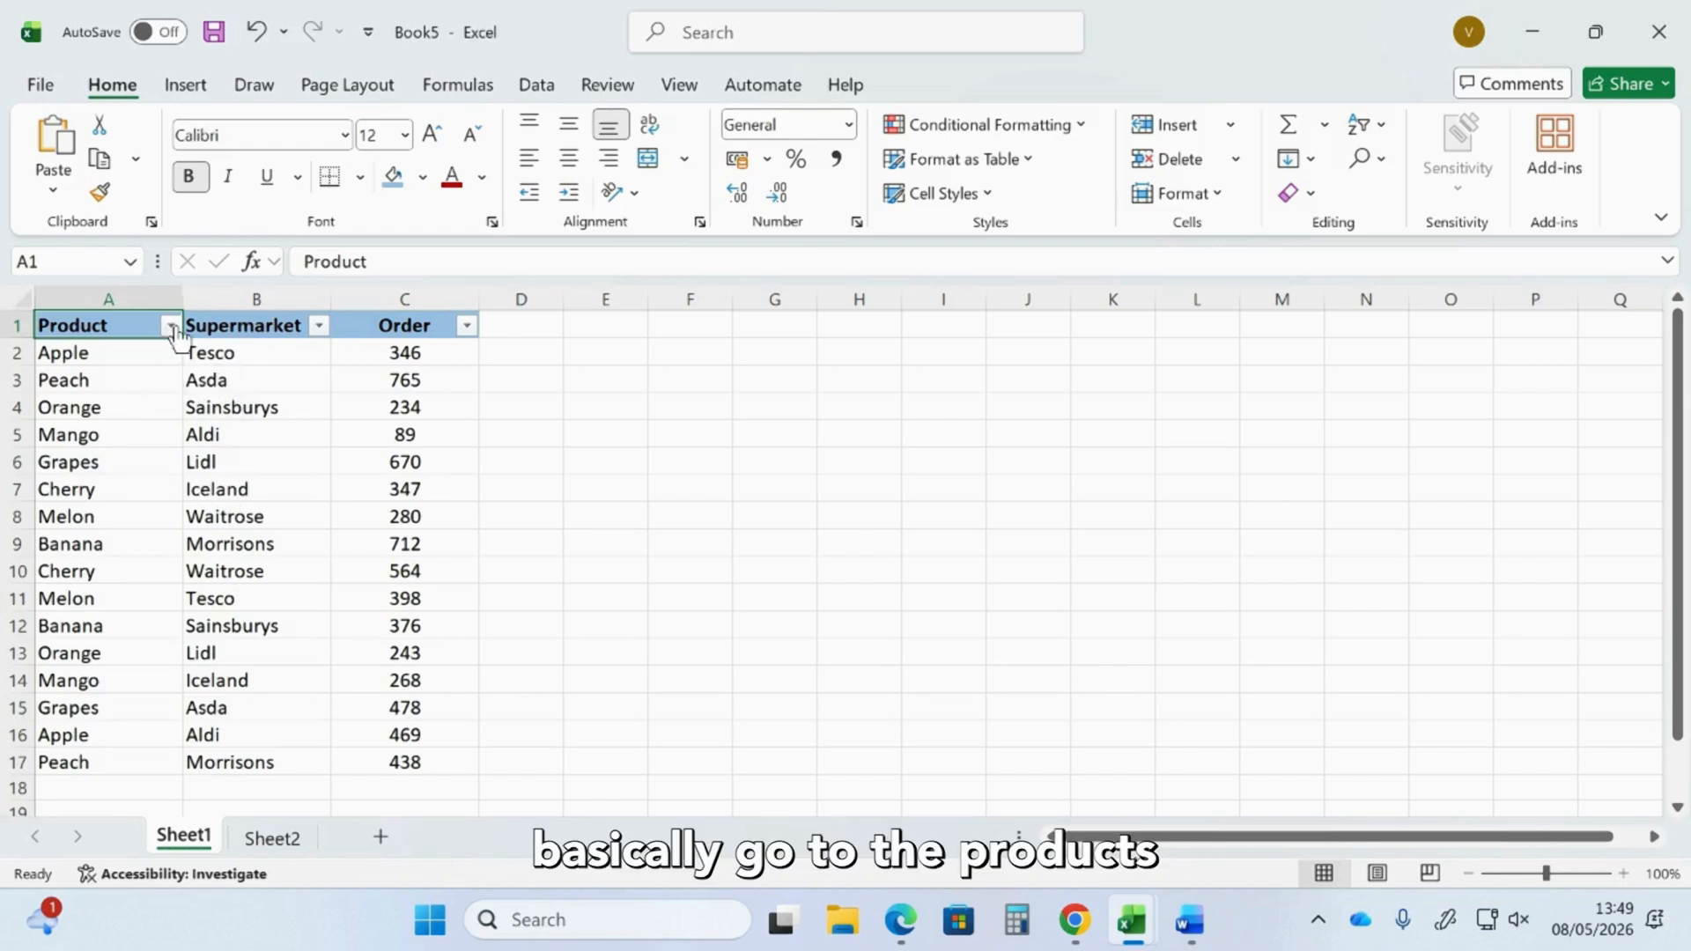
Filter the Product column to show only Apple and Melon.
{"action": "left_click", "coordinate": [139, 298]}
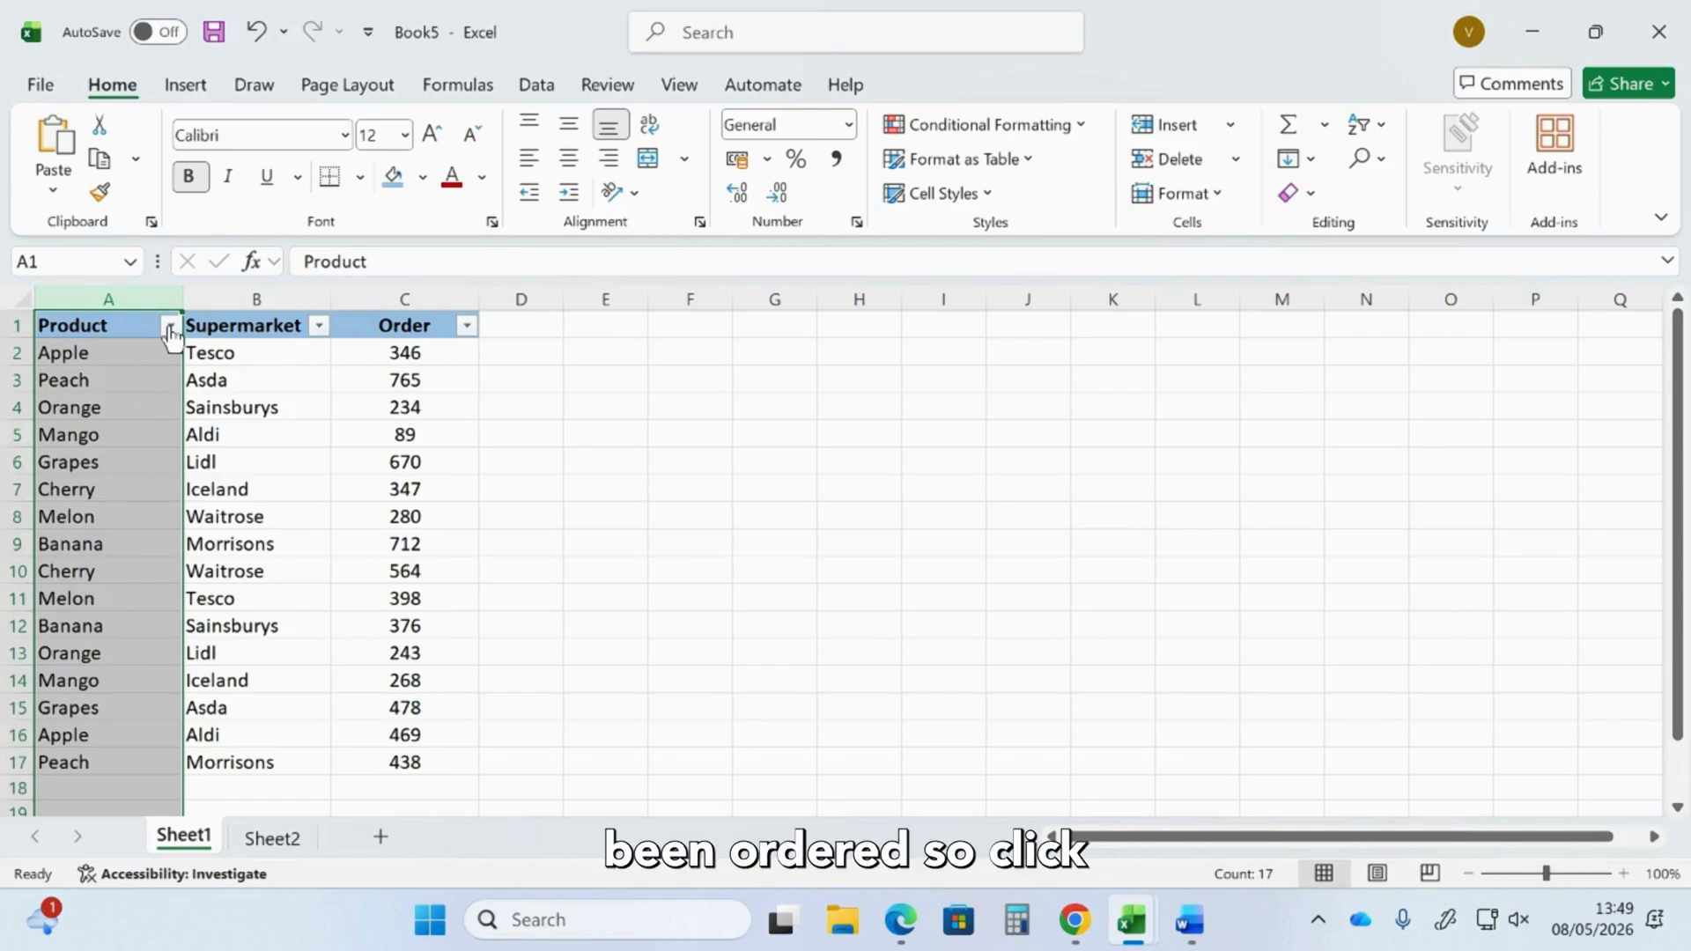
{"action": "left_click", "coordinate": [170, 329]}
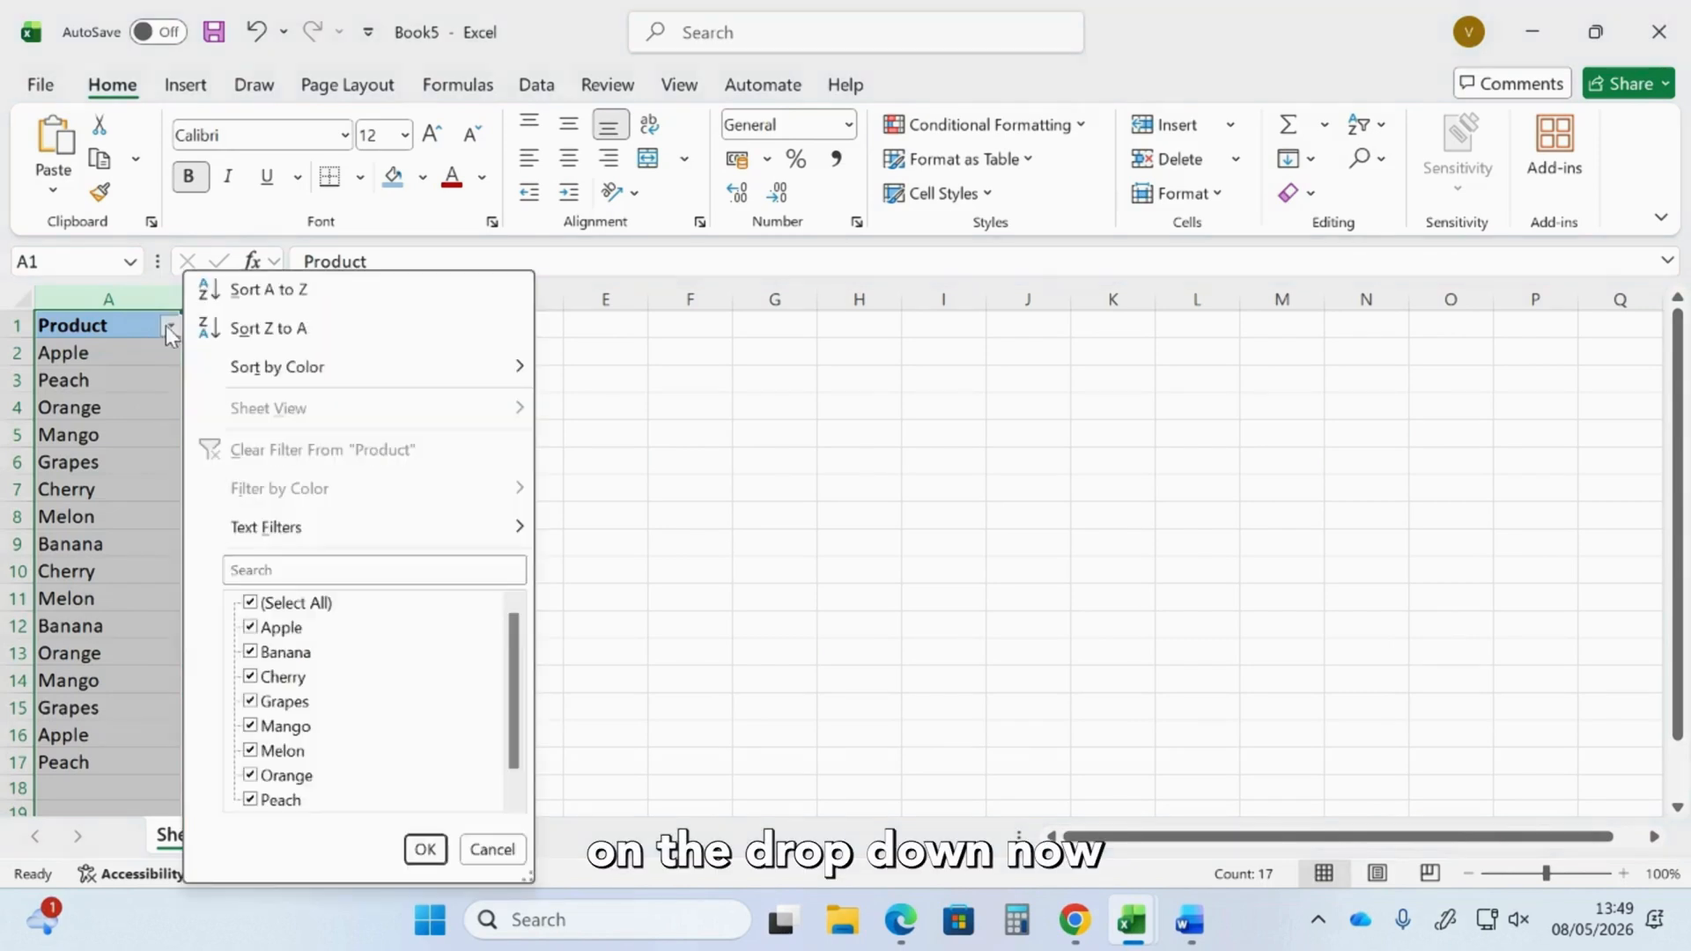
{"action": "scroll", "coordinate": [305, 672], "scroll_direction": "down", "scroll_amount": 1}
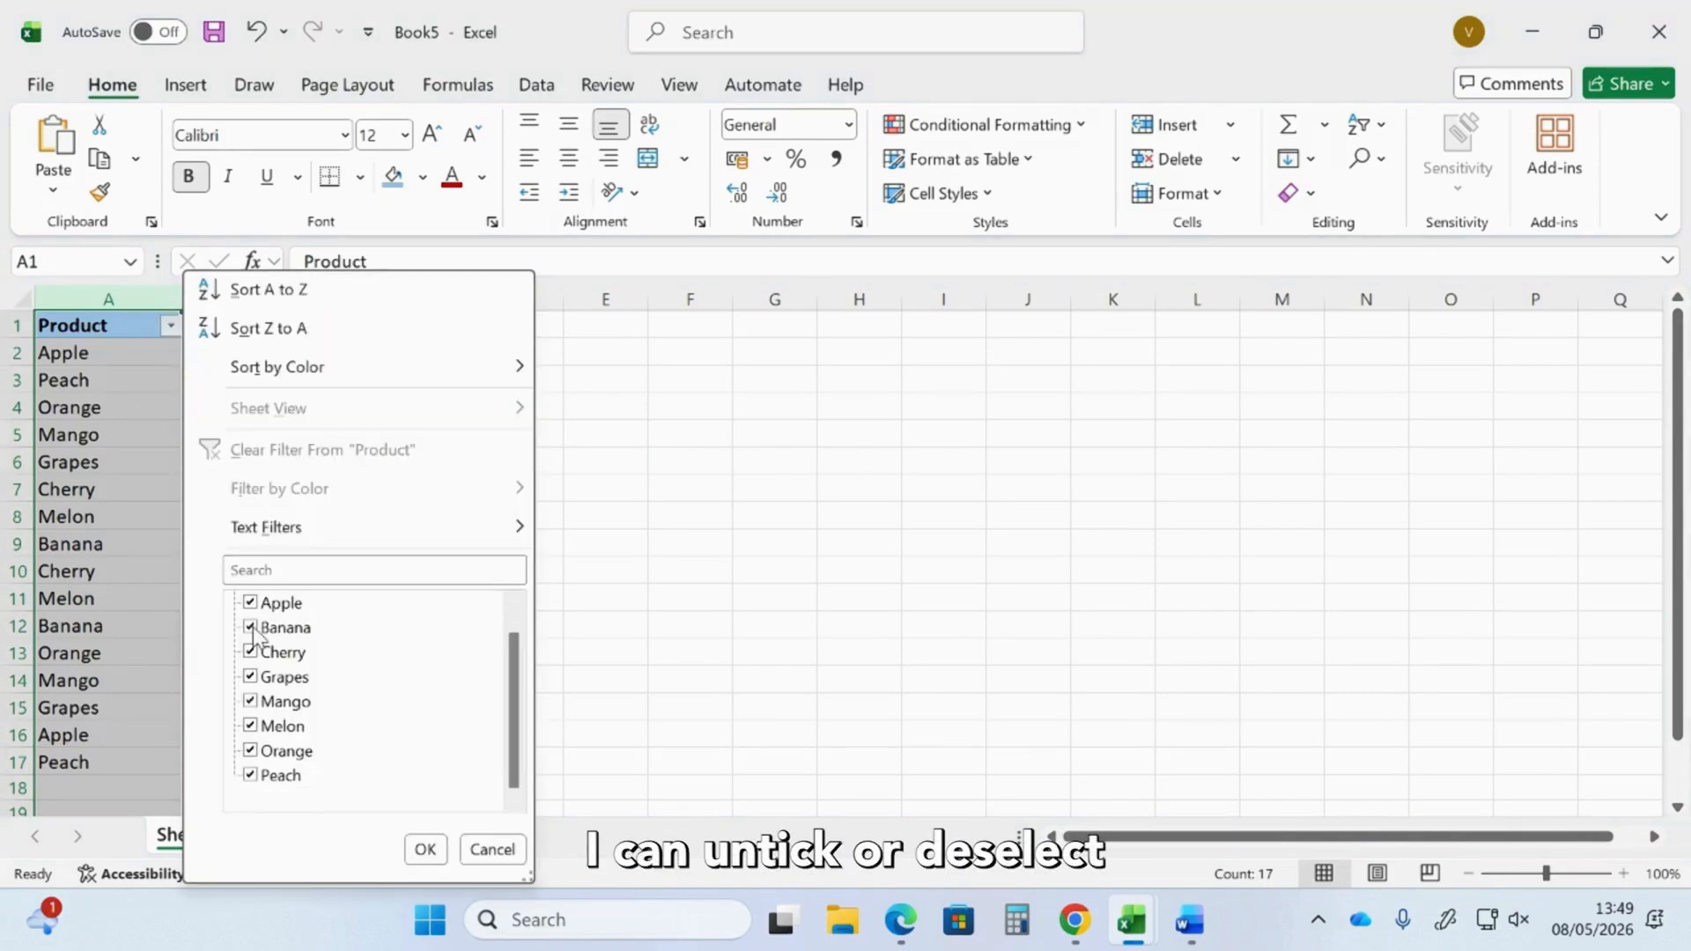
{"action": "scroll", "coordinate": [253, 635], "scroll_direction": "up", "scroll_amount": 1}
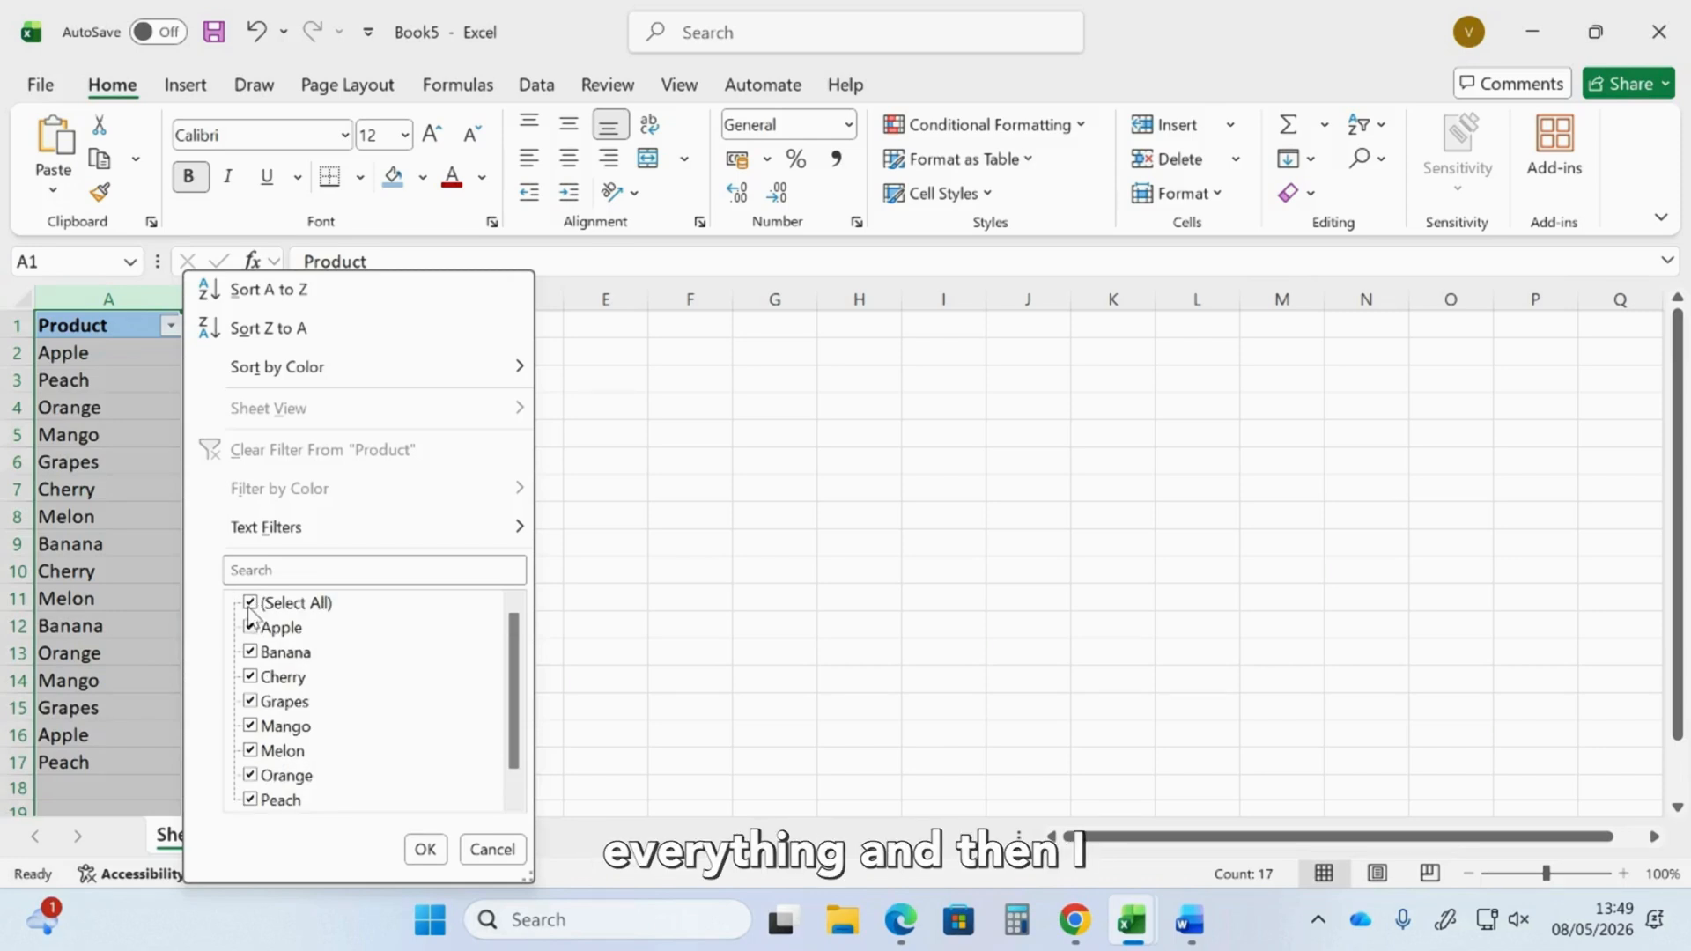
{"action": "left_click", "coordinate": [251, 604]}
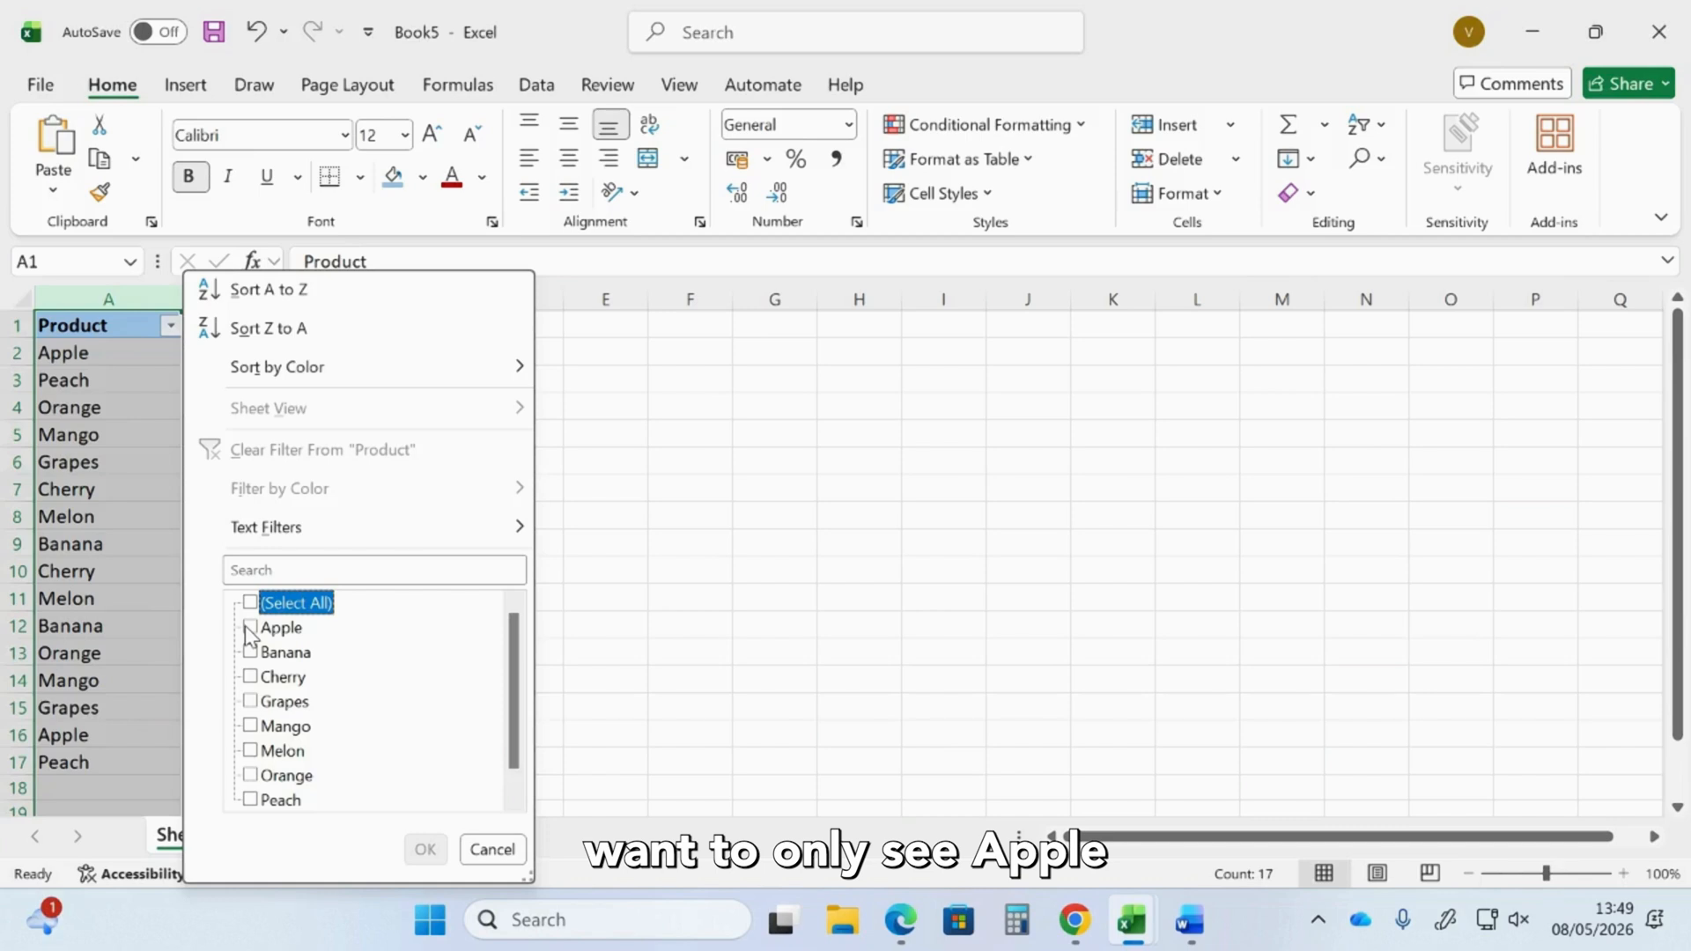
{"action": "left_click", "coordinate": [250, 627]}
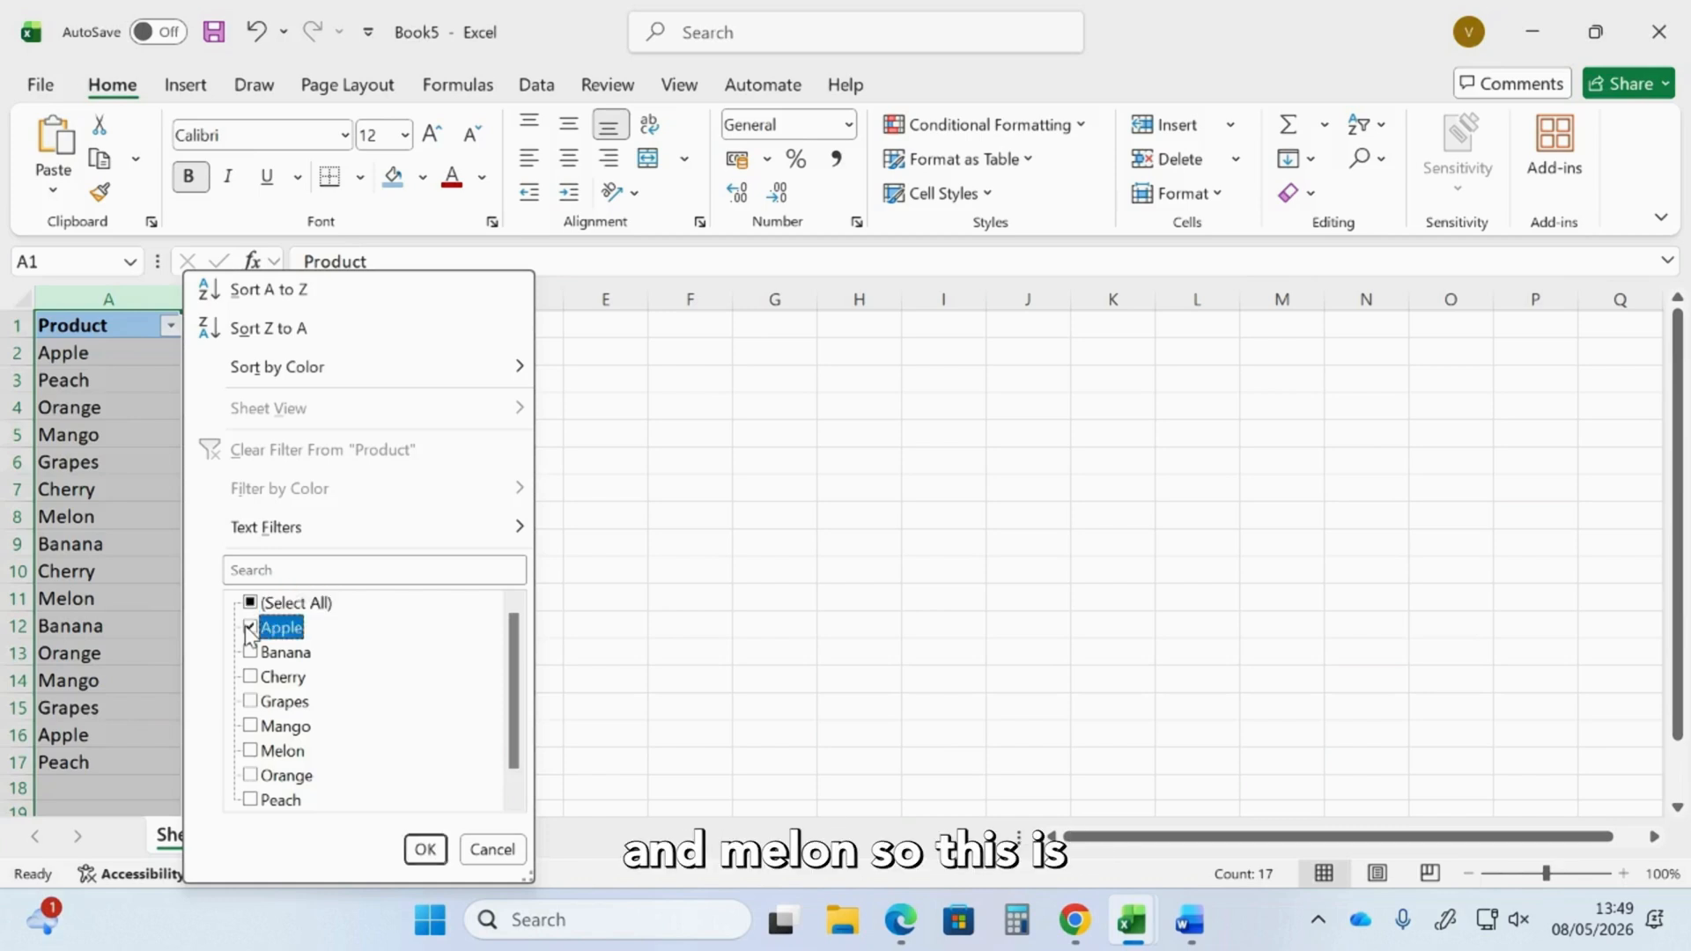
{"action": "left_click", "coordinate": [250, 750]}
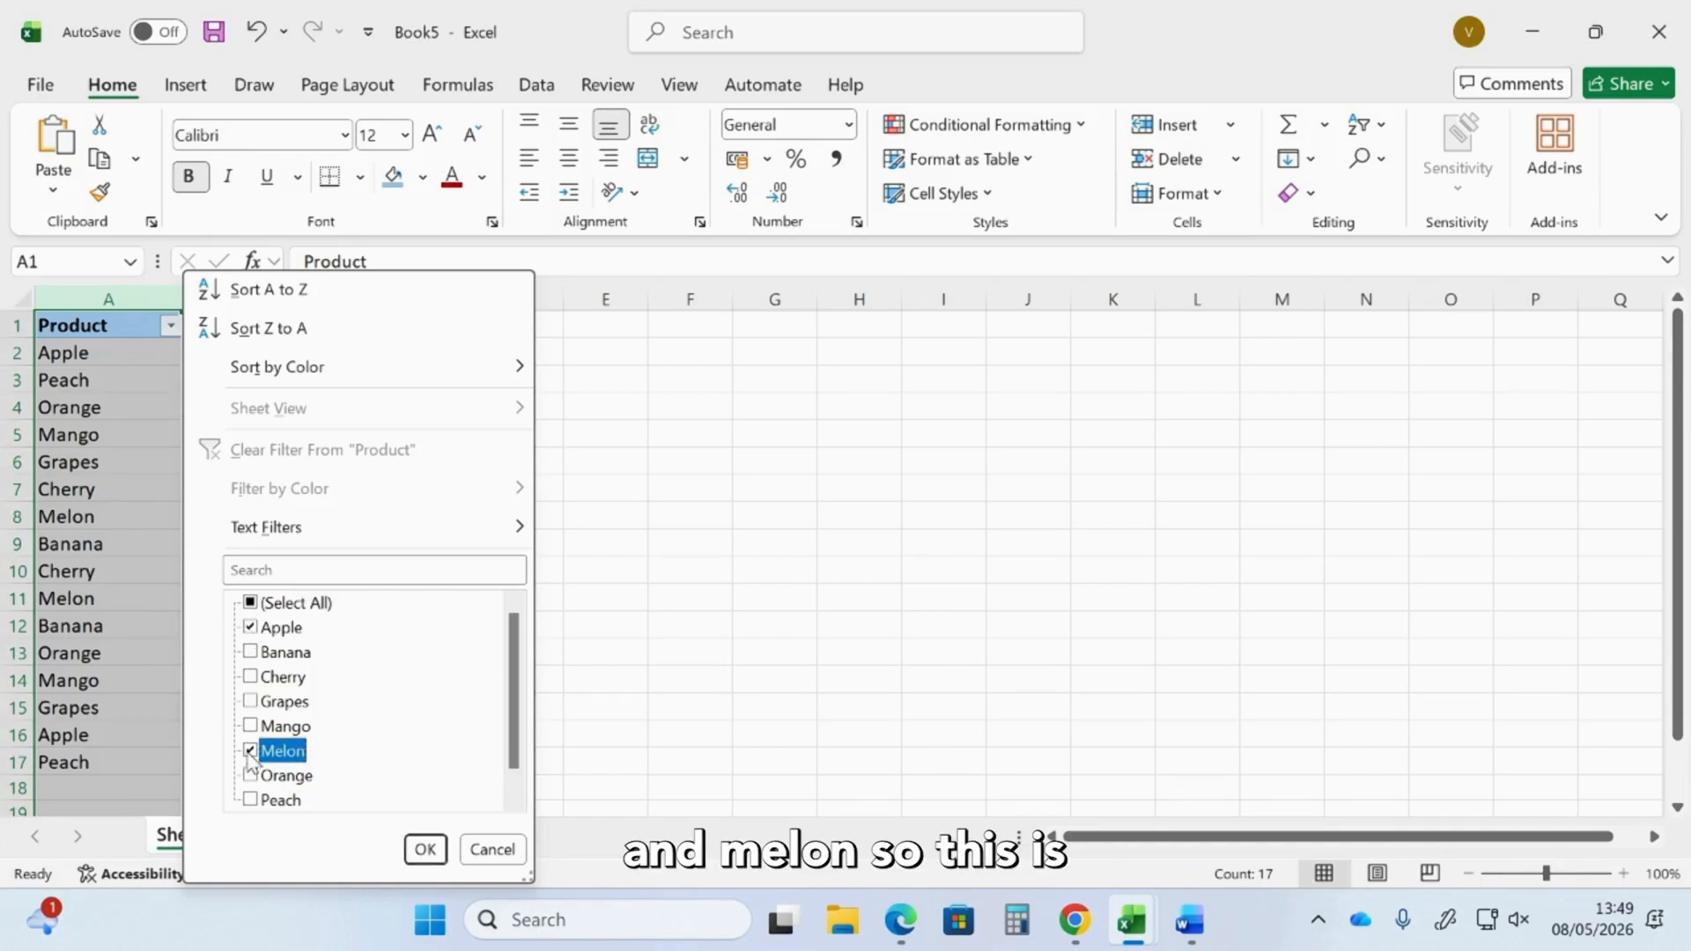
{"action": "left_click", "coordinate": [424, 849]}
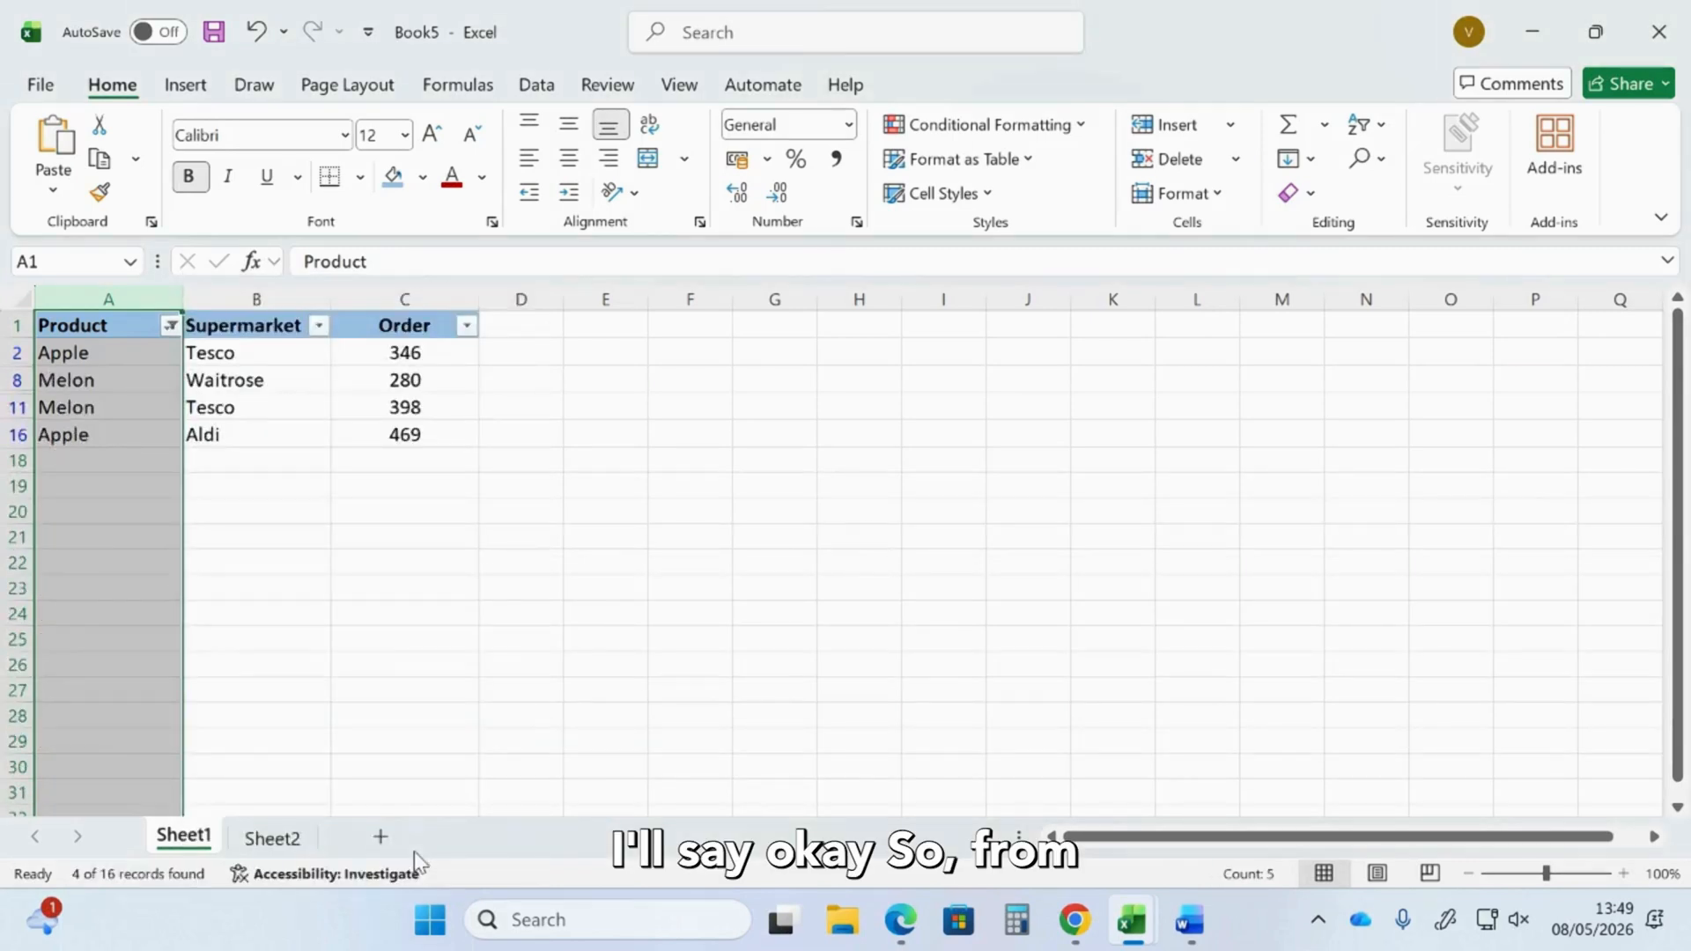
{"action": "left_click", "coordinate": [416, 644]}
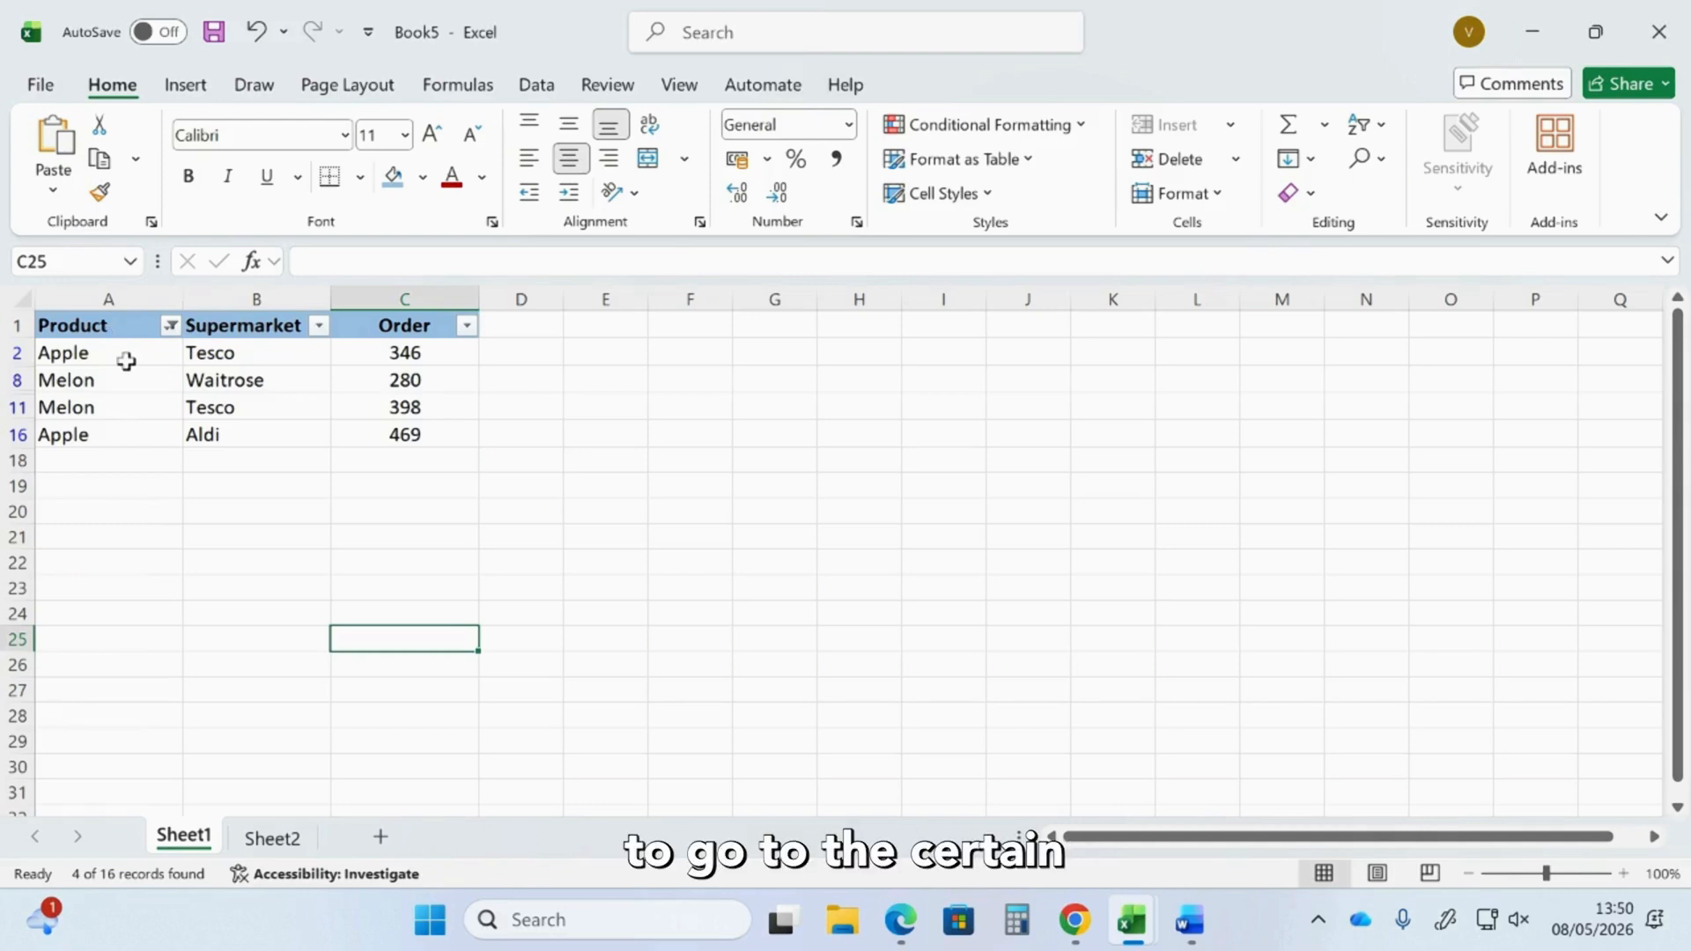
Clear the Product filter to show all rows again while keeping filtering enabled on the headers.
{"action": "key", "text": "ctrl+Home"}
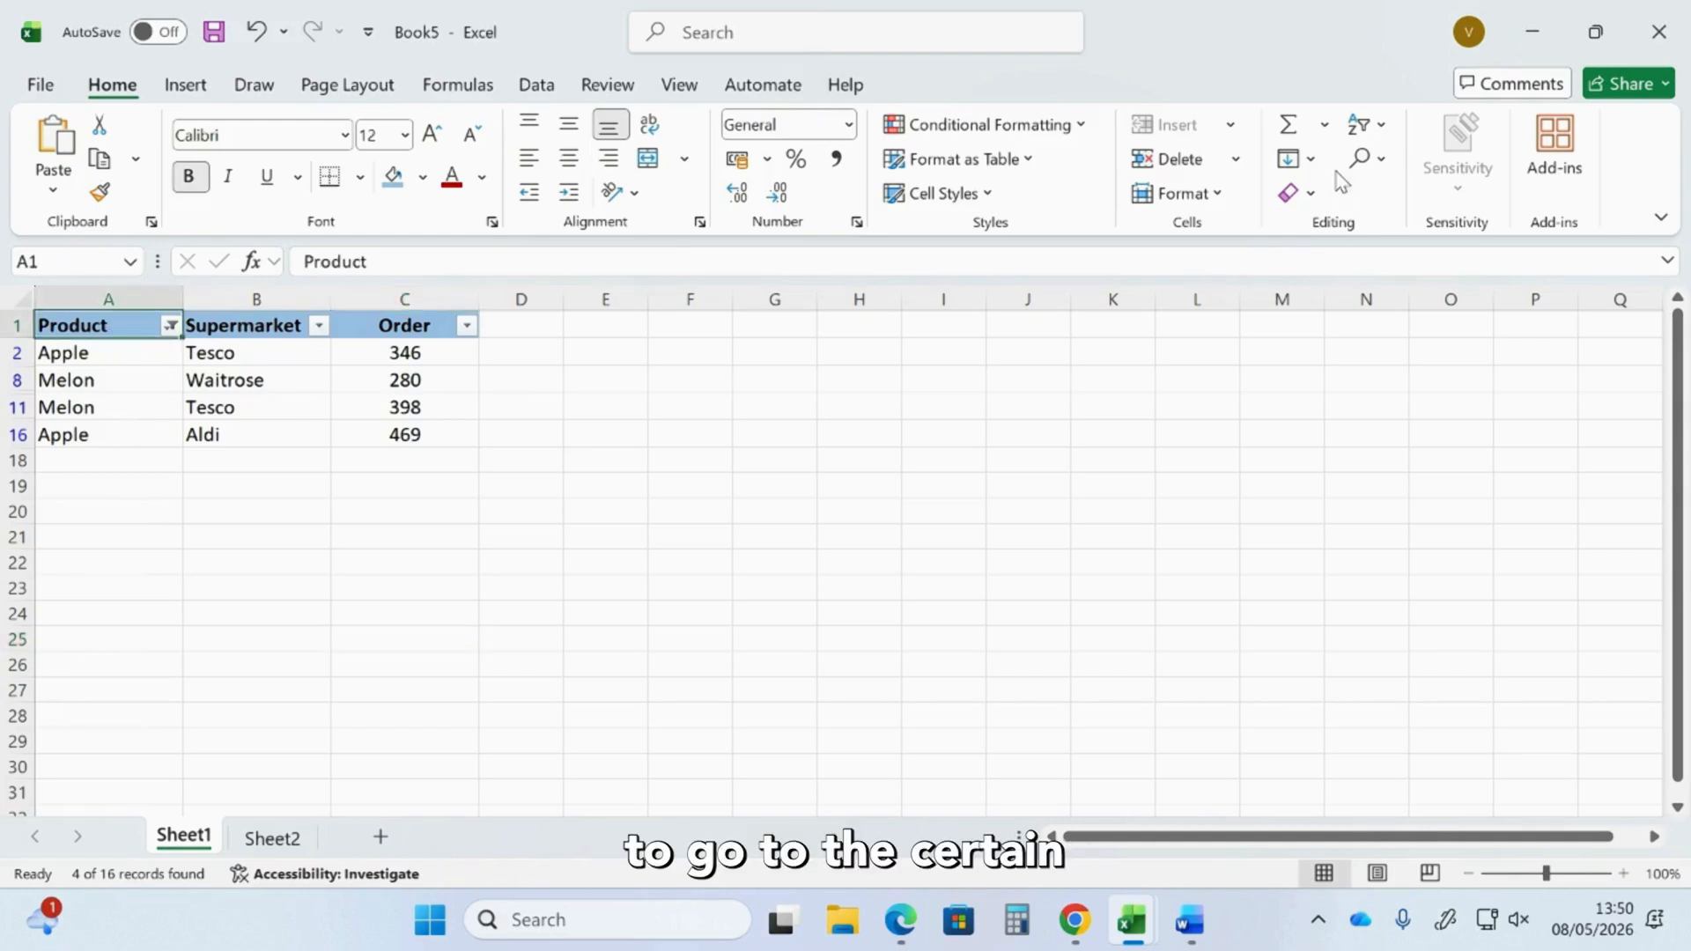
{"action": "left_click", "coordinate": [1384, 130]}
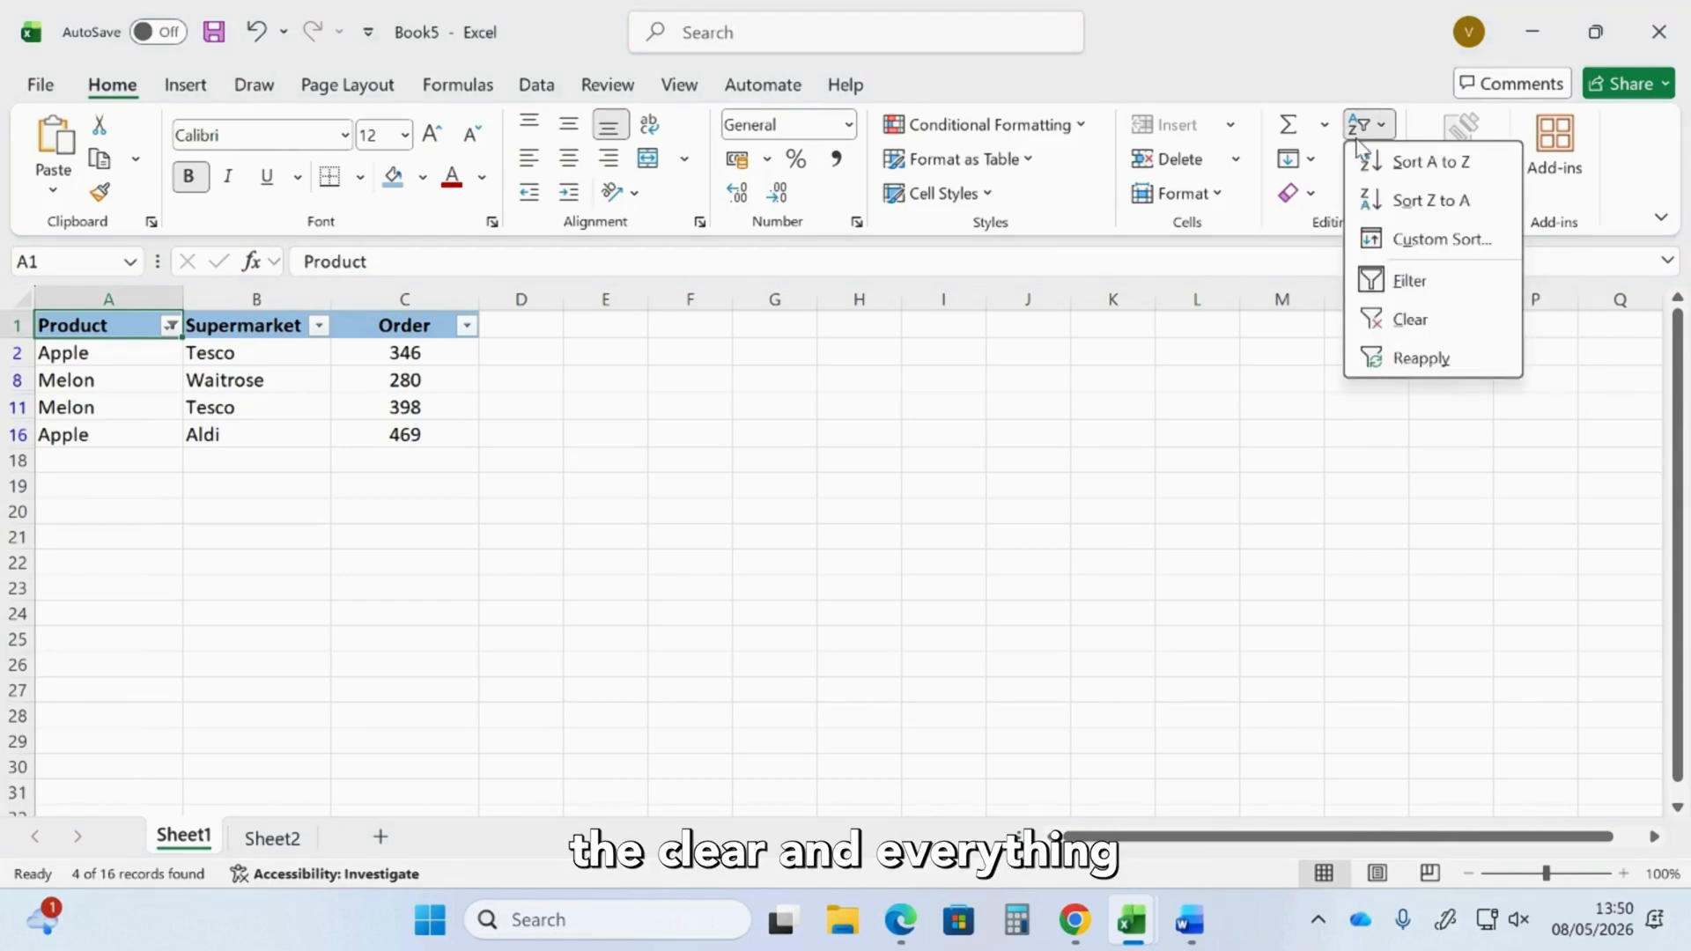
{"action": "left_click", "coordinate": [1406, 317]}
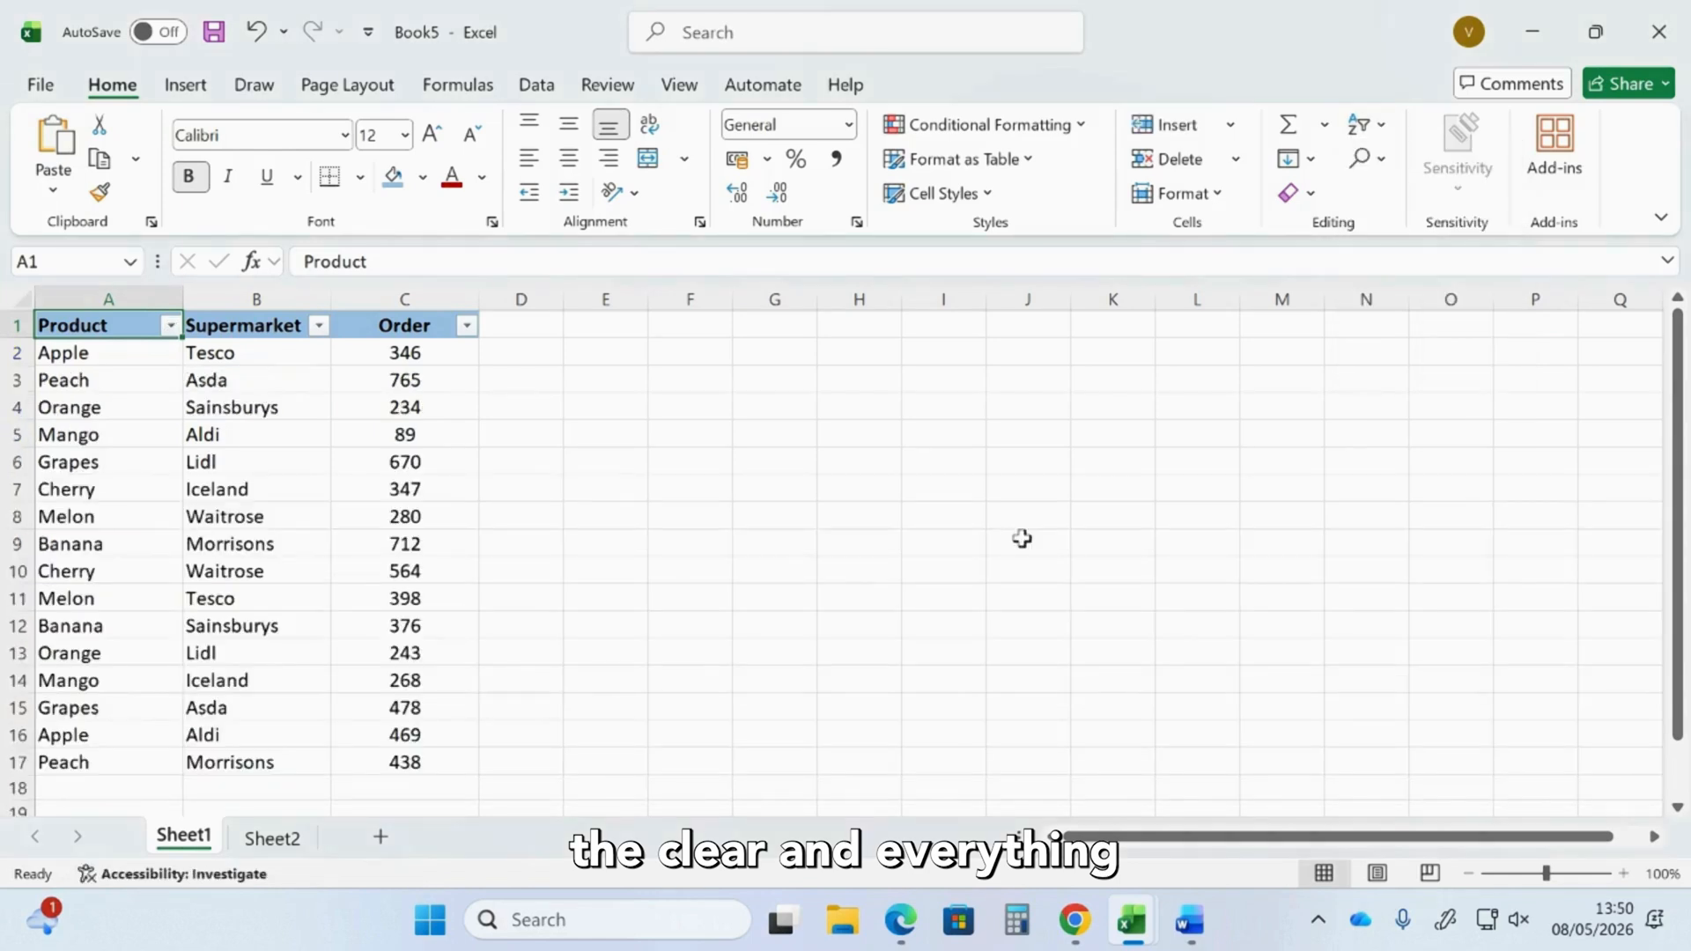
{"action": "scroll", "coordinate": [428, 622], "scroll_direction": "down", "scroll_amount": 1}
{"action": "scroll", "coordinate": [428, 622], "scroll_direction": "up", "scroll_amount": 1}
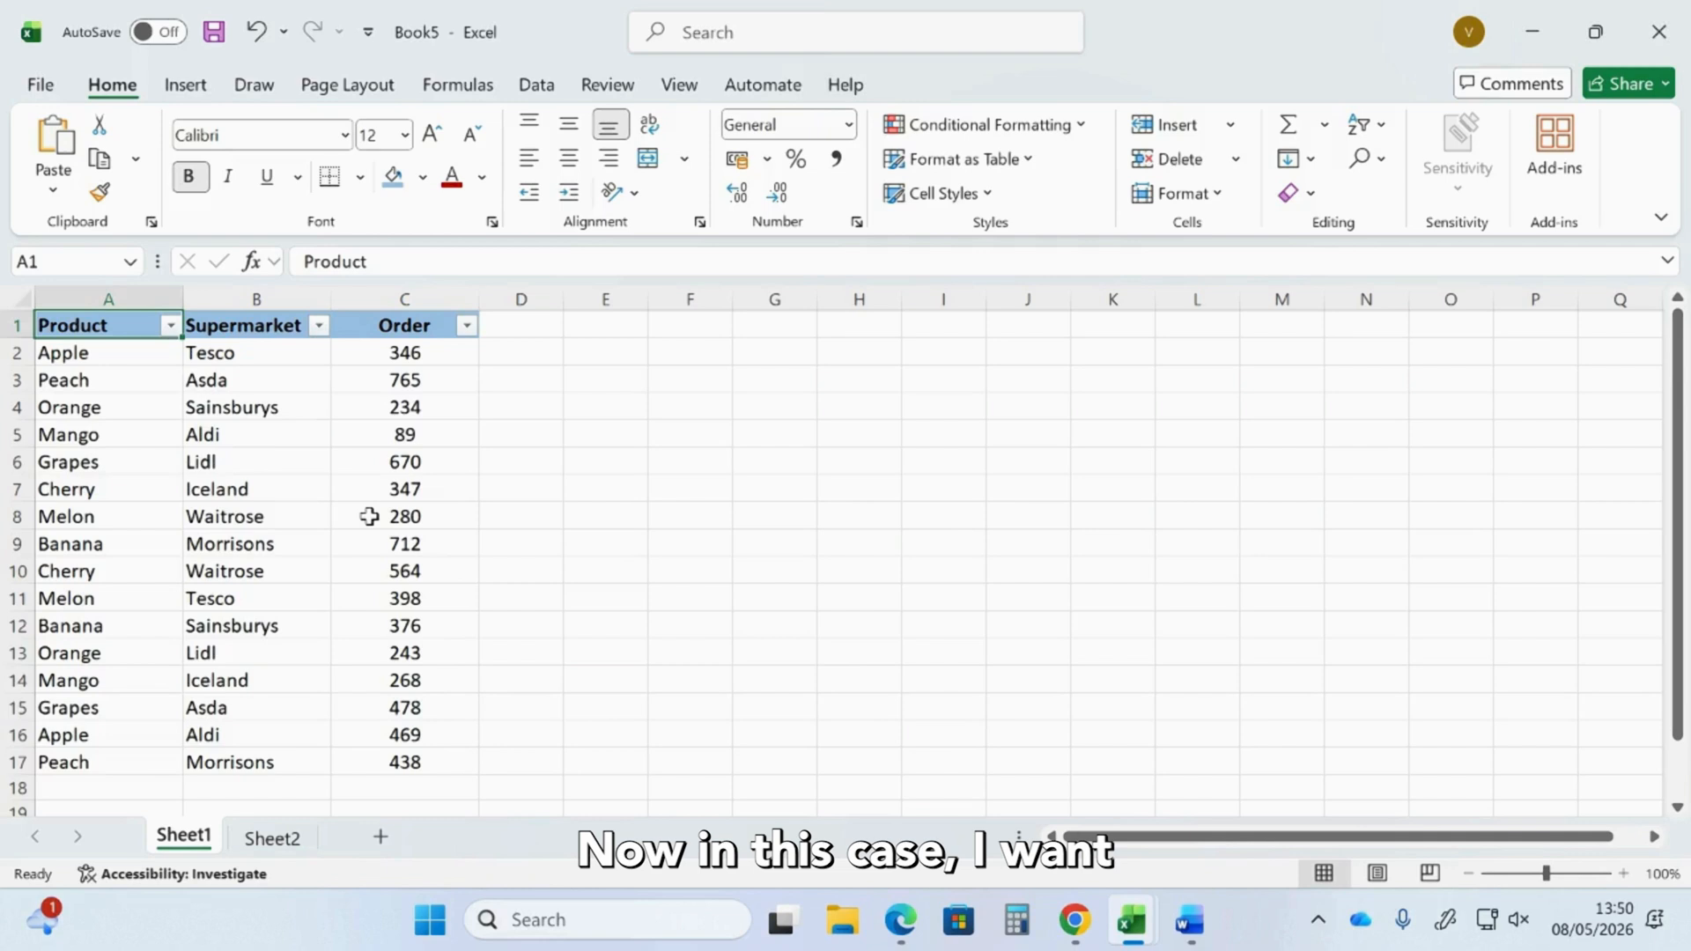
Filter the Supermarket column to show only Lidl.
{"action": "left_click", "coordinate": [255, 298]}
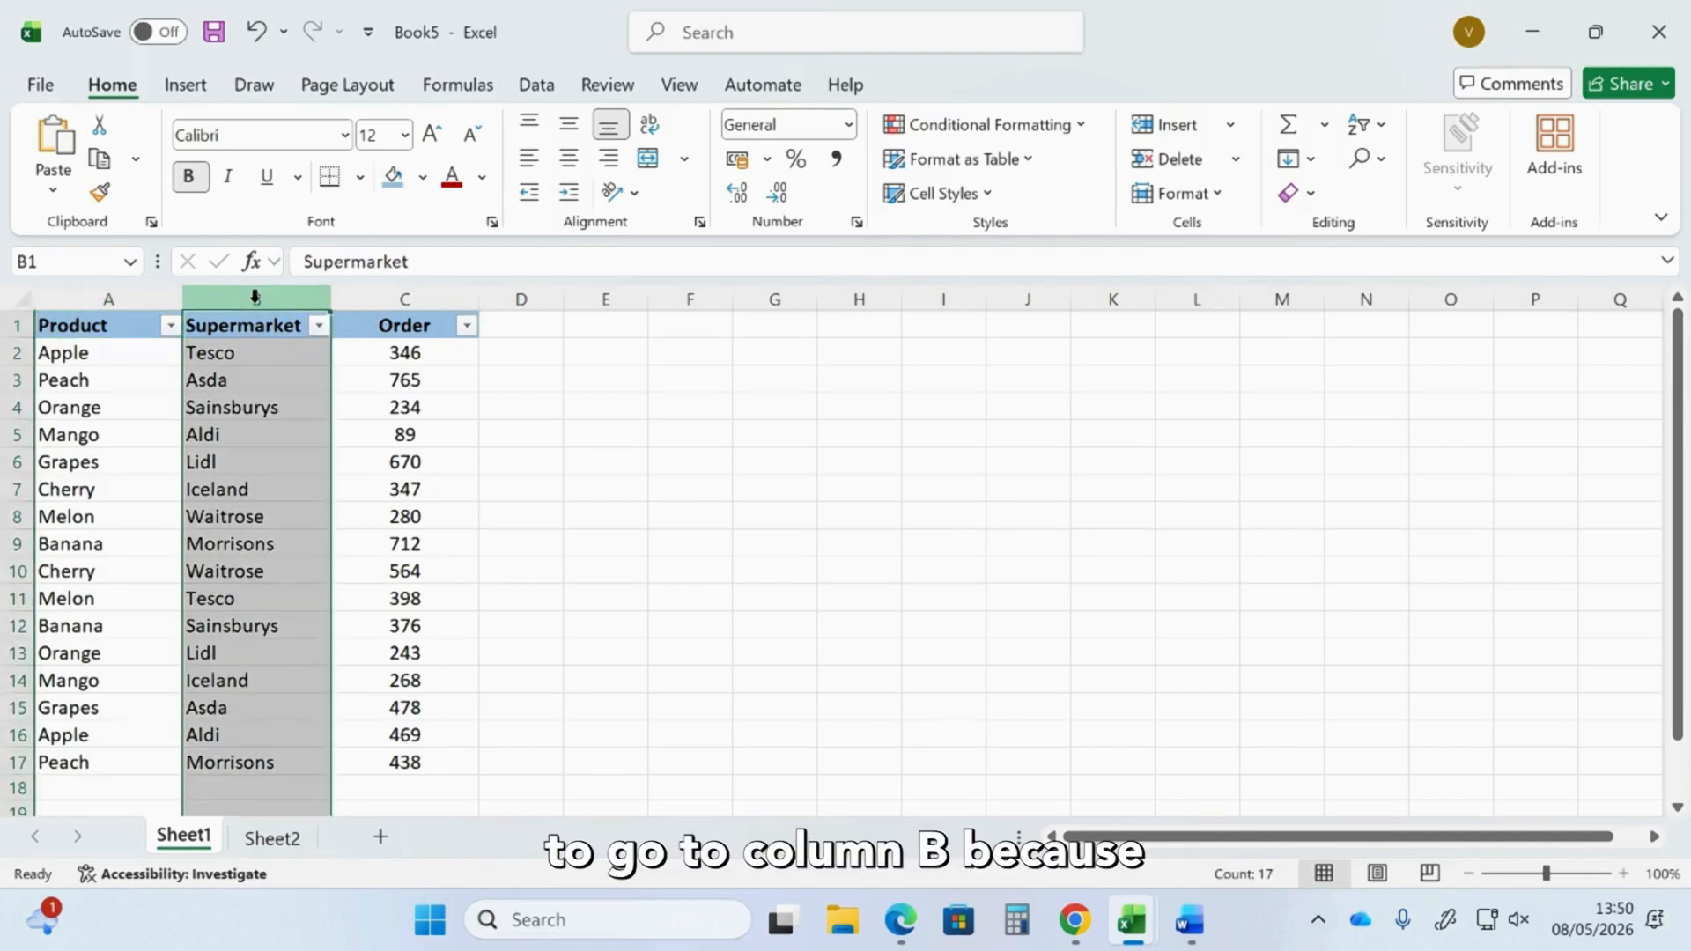
{"action": "left_click", "coordinate": [294, 318]}
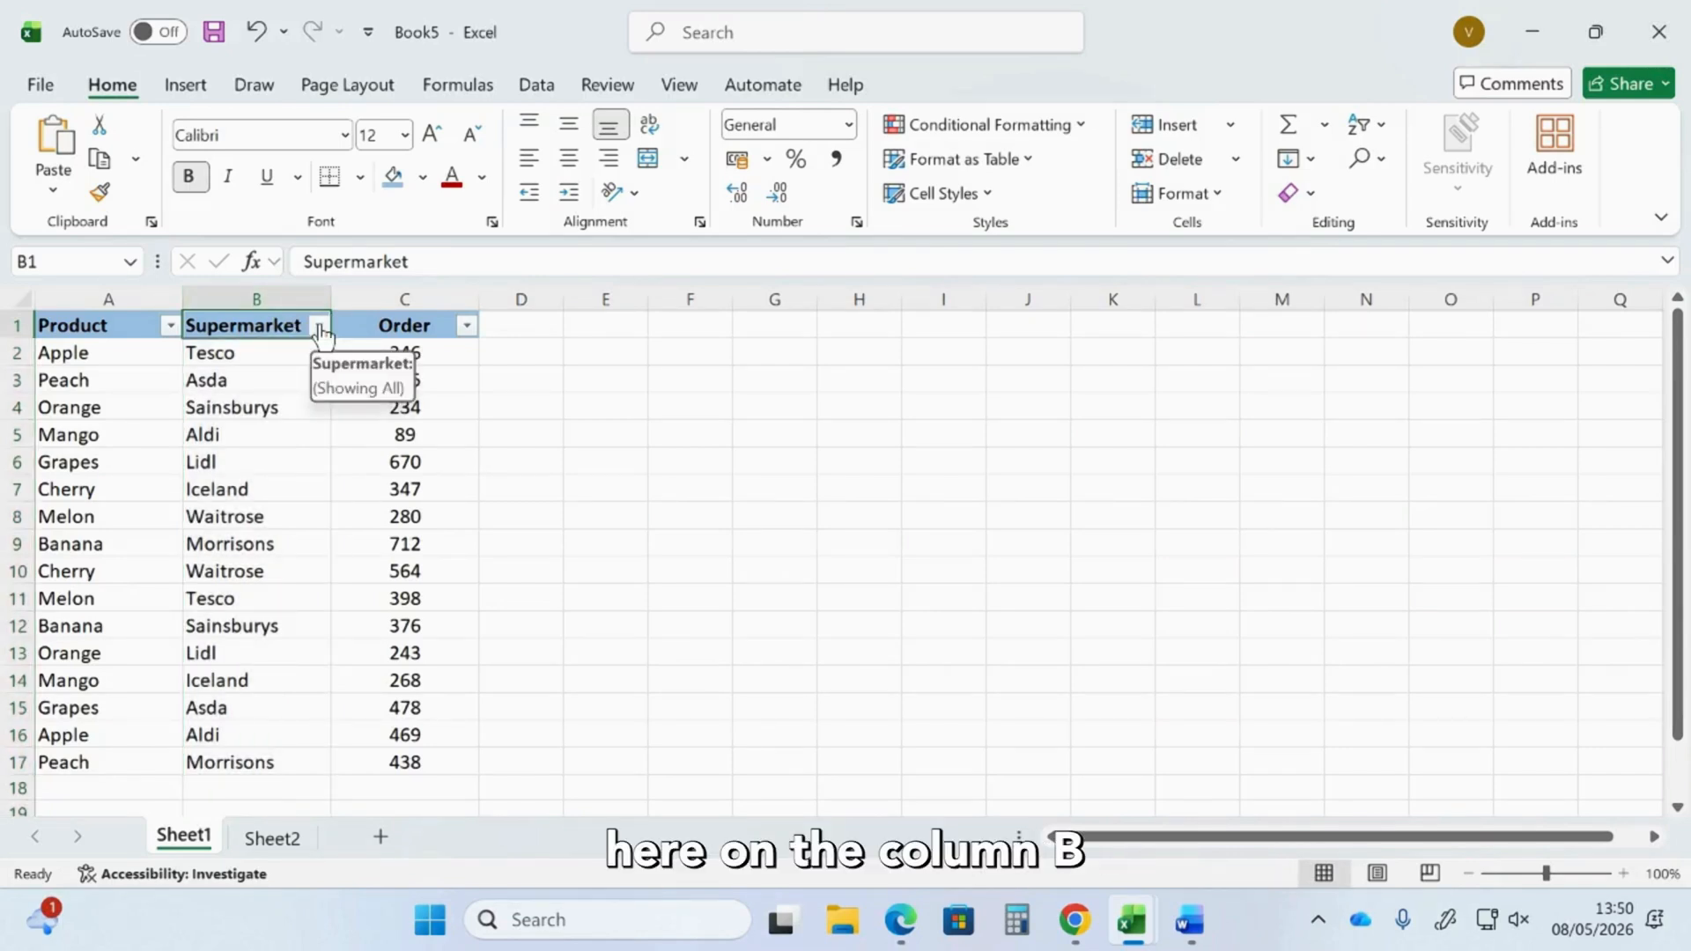
{"action": "left_click", "coordinate": [319, 327]}
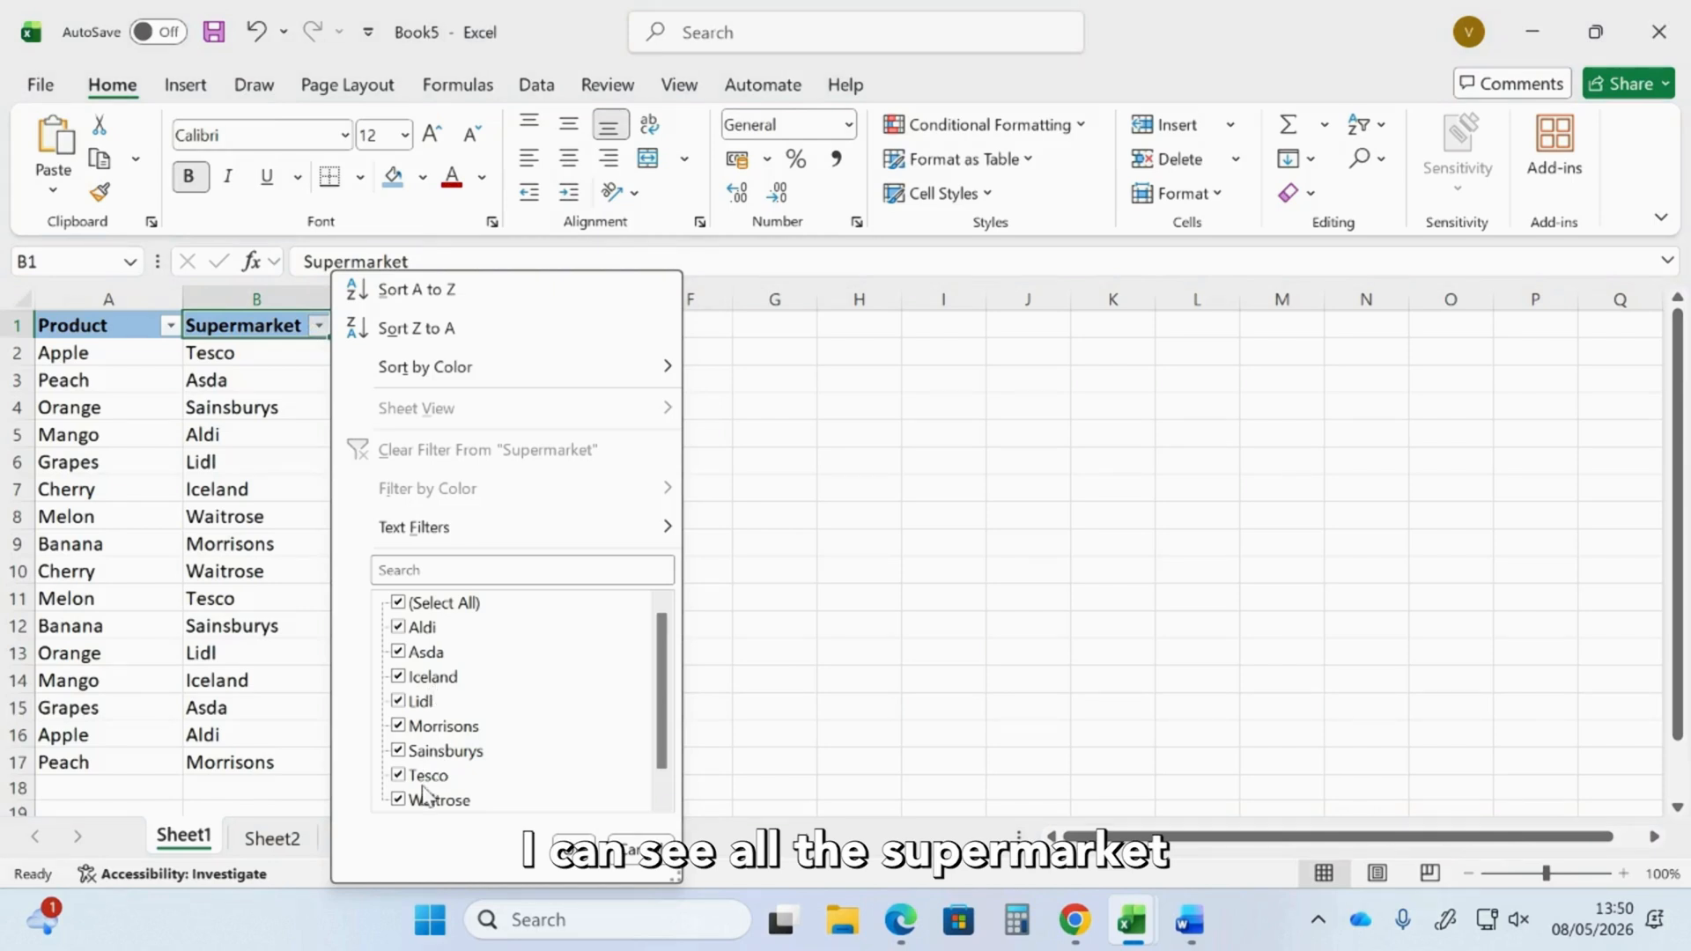
{"action": "left_click", "coordinate": [398, 605]}
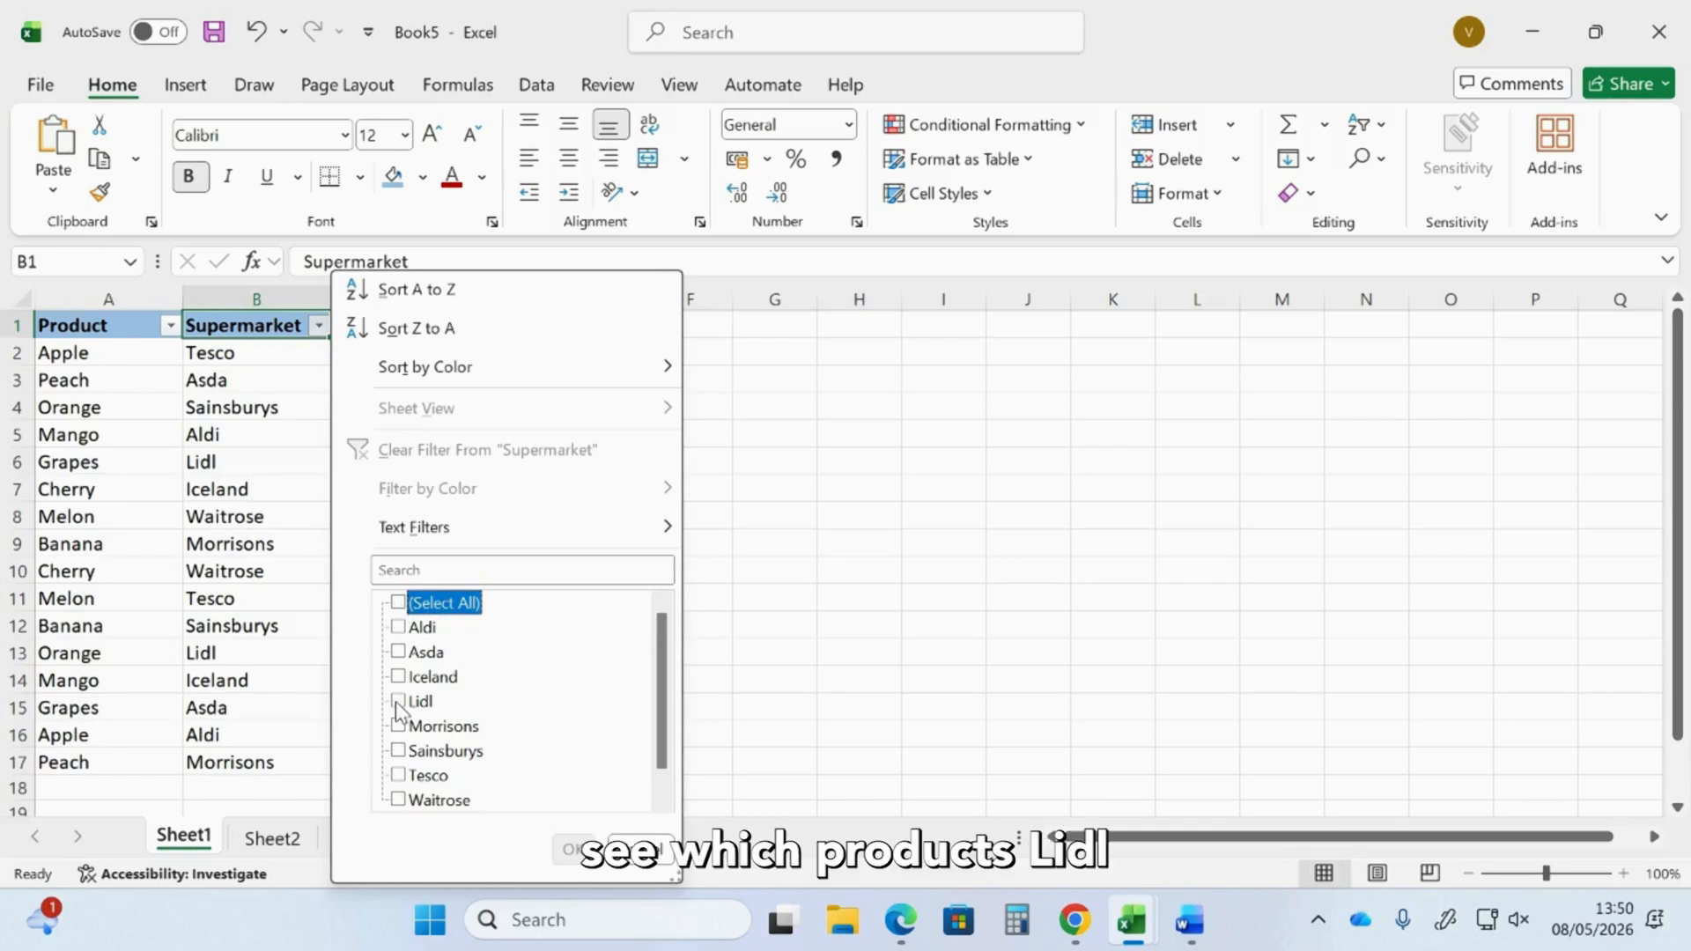
{"action": "left_click", "coordinate": [396, 701]}
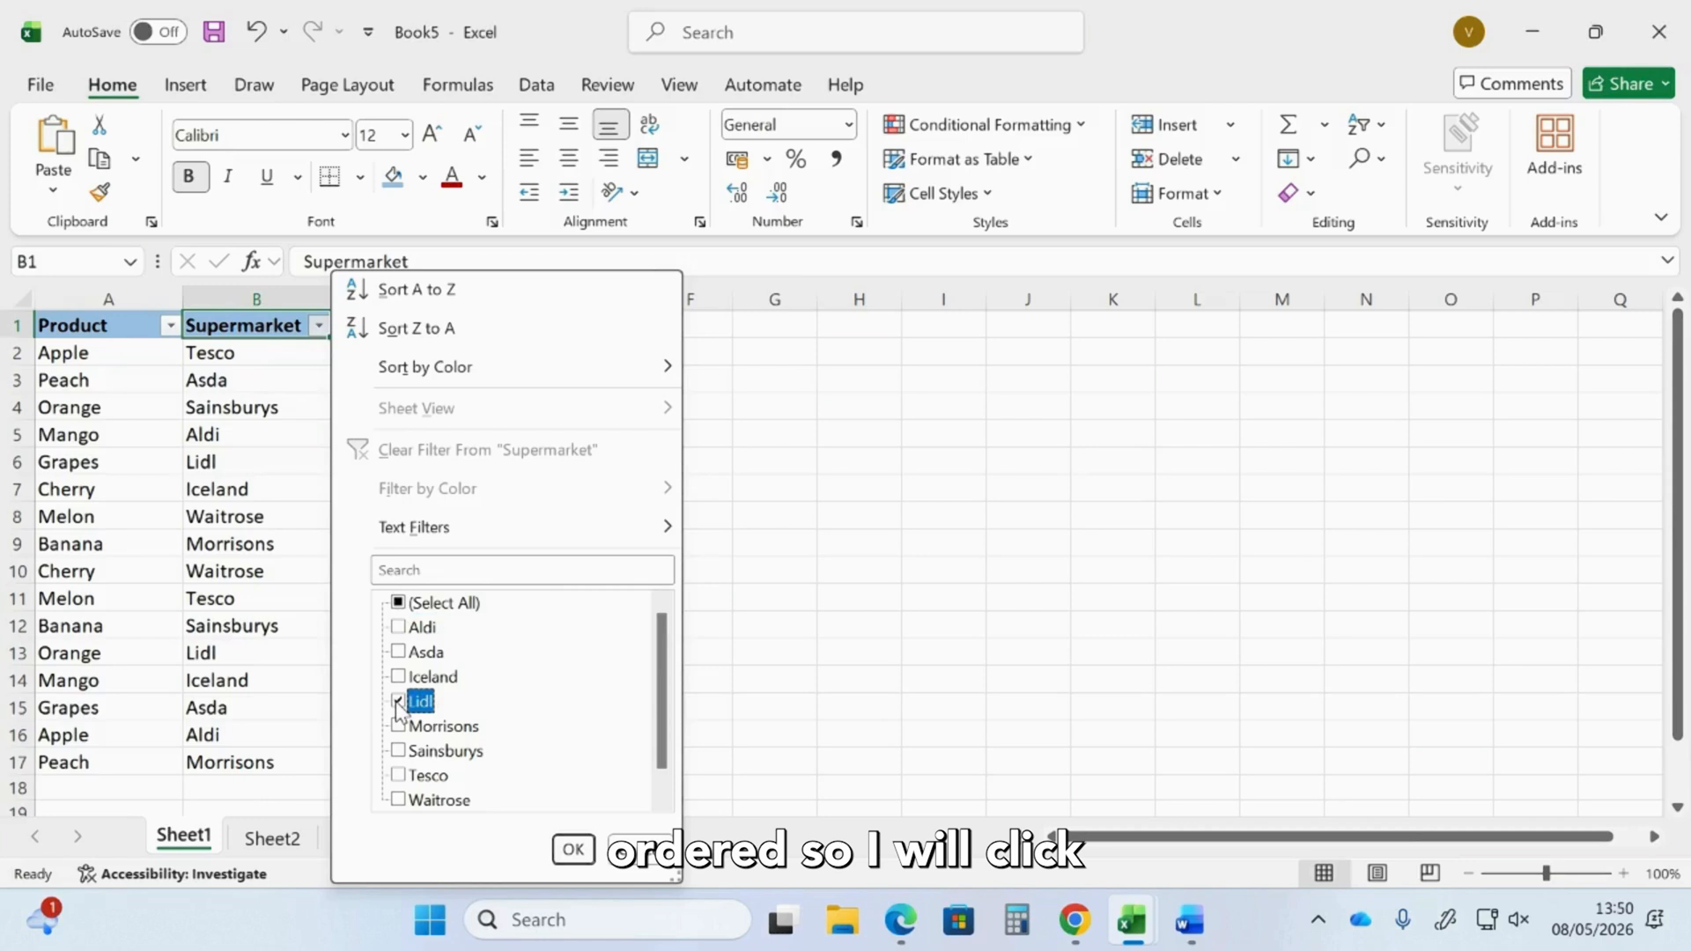
{"action": "left_click", "coordinate": [574, 850]}
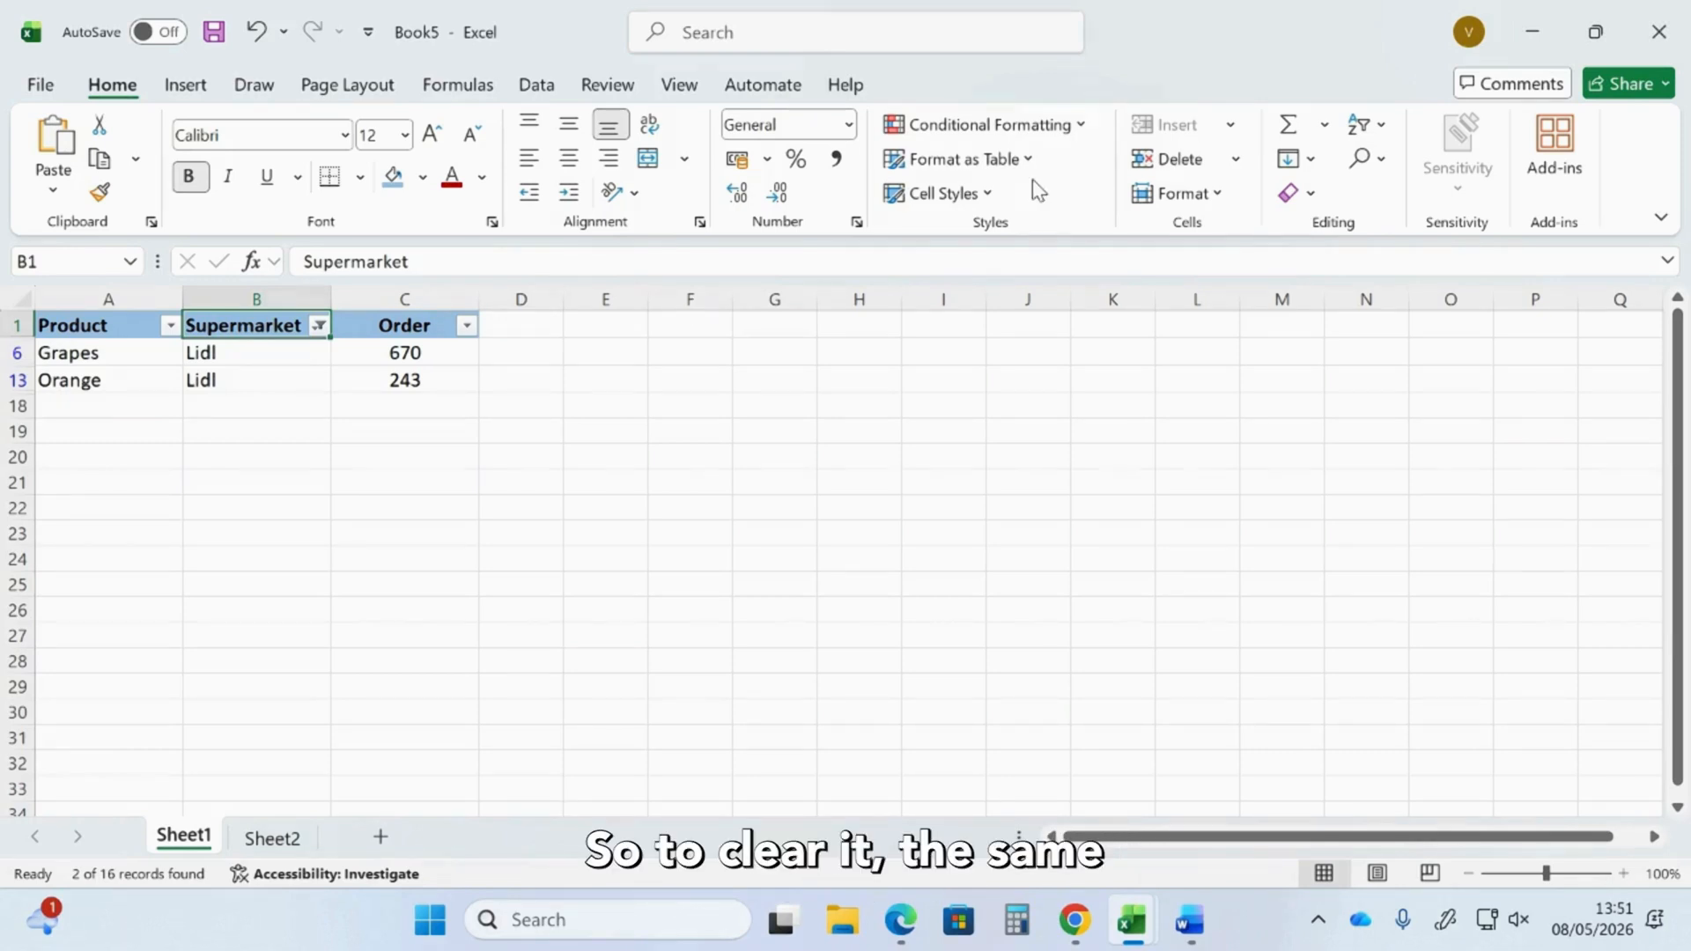
Clear the Supermarket filter so that every supermarket's orders are listed.
{"action": "left_click", "coordinate": [1374, 124]}
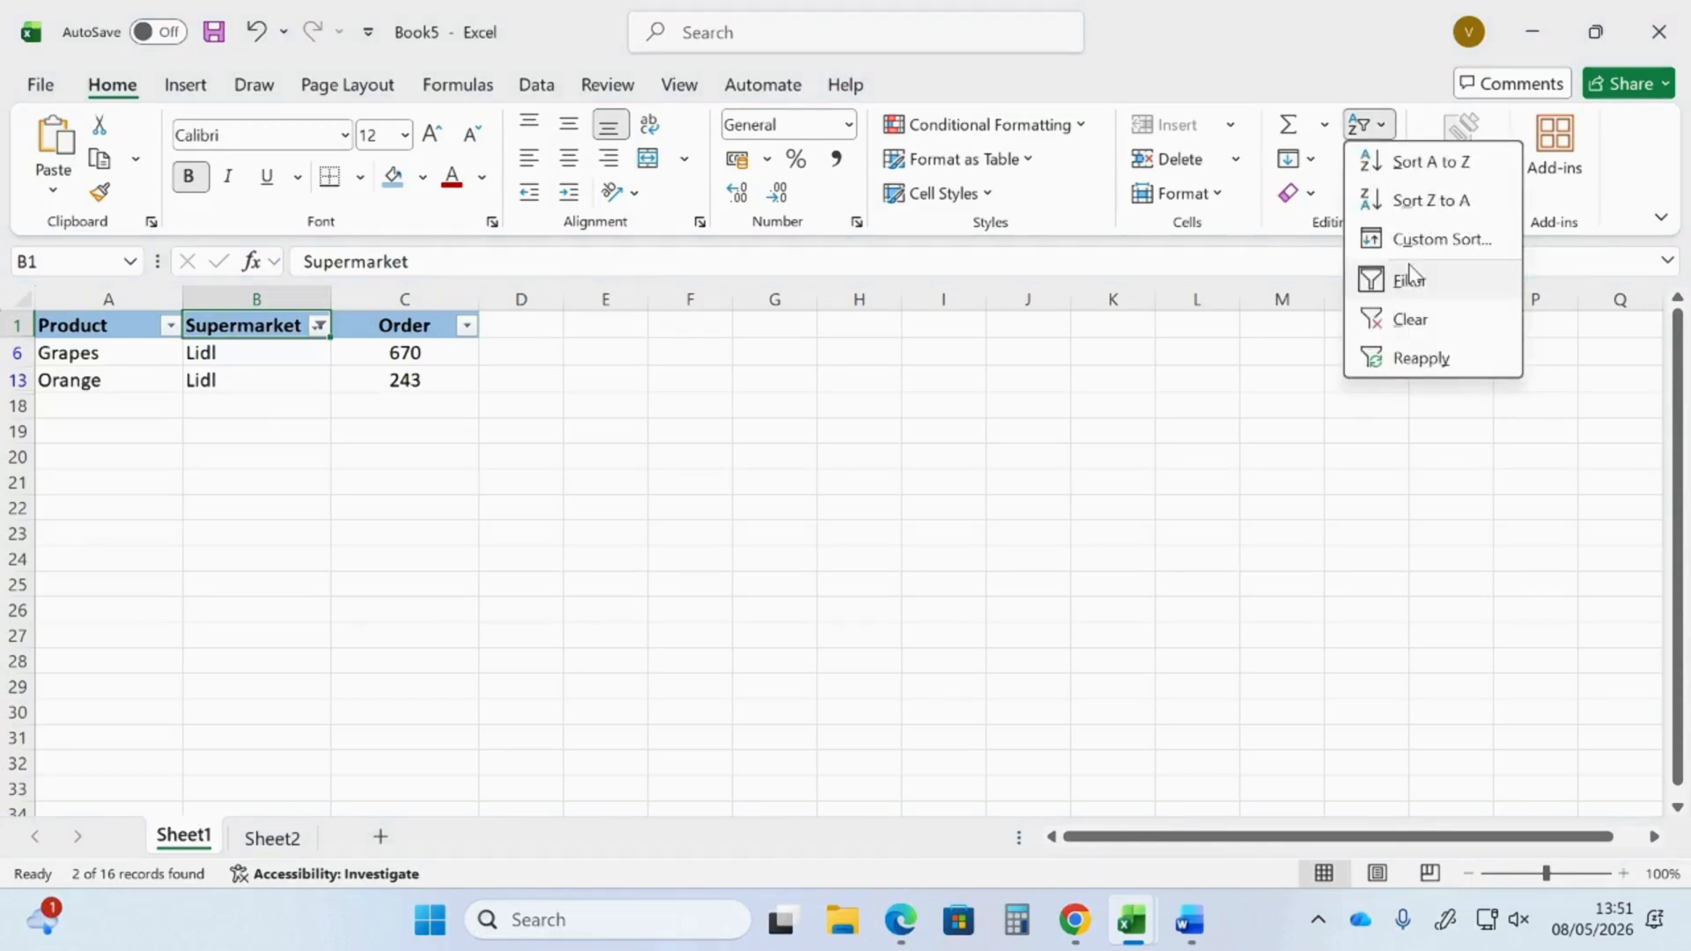
{"action": "left_click", "coordinate": [1411, 320]}
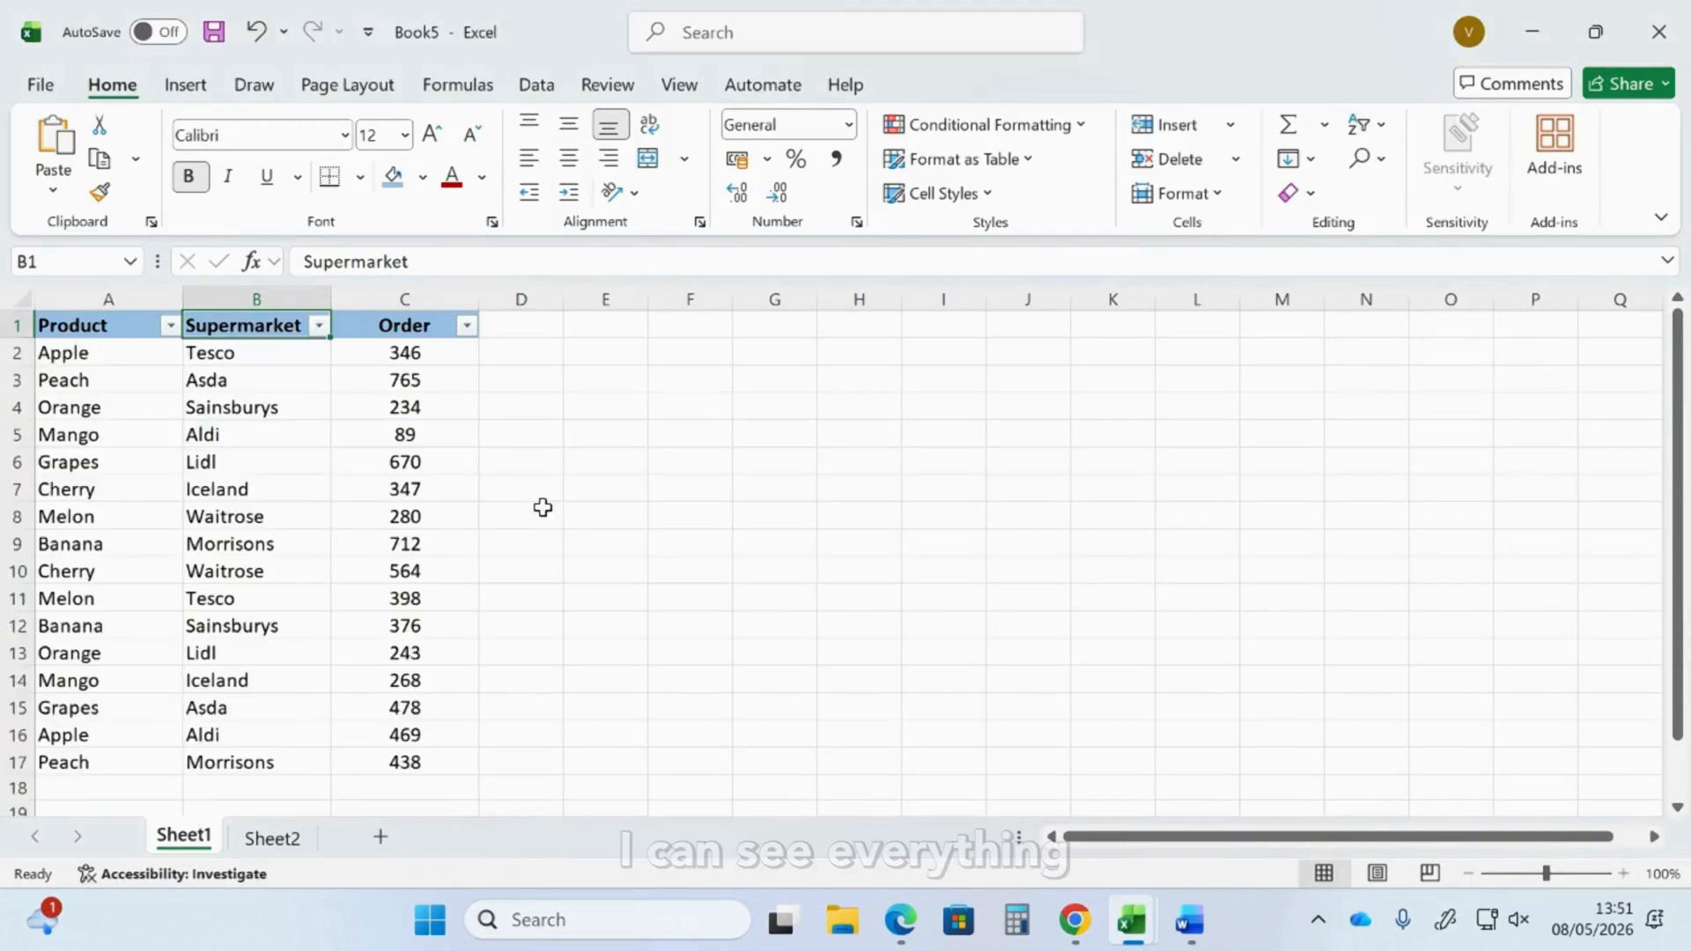
{"action": "left_click", "coordinate": [542, 507]}
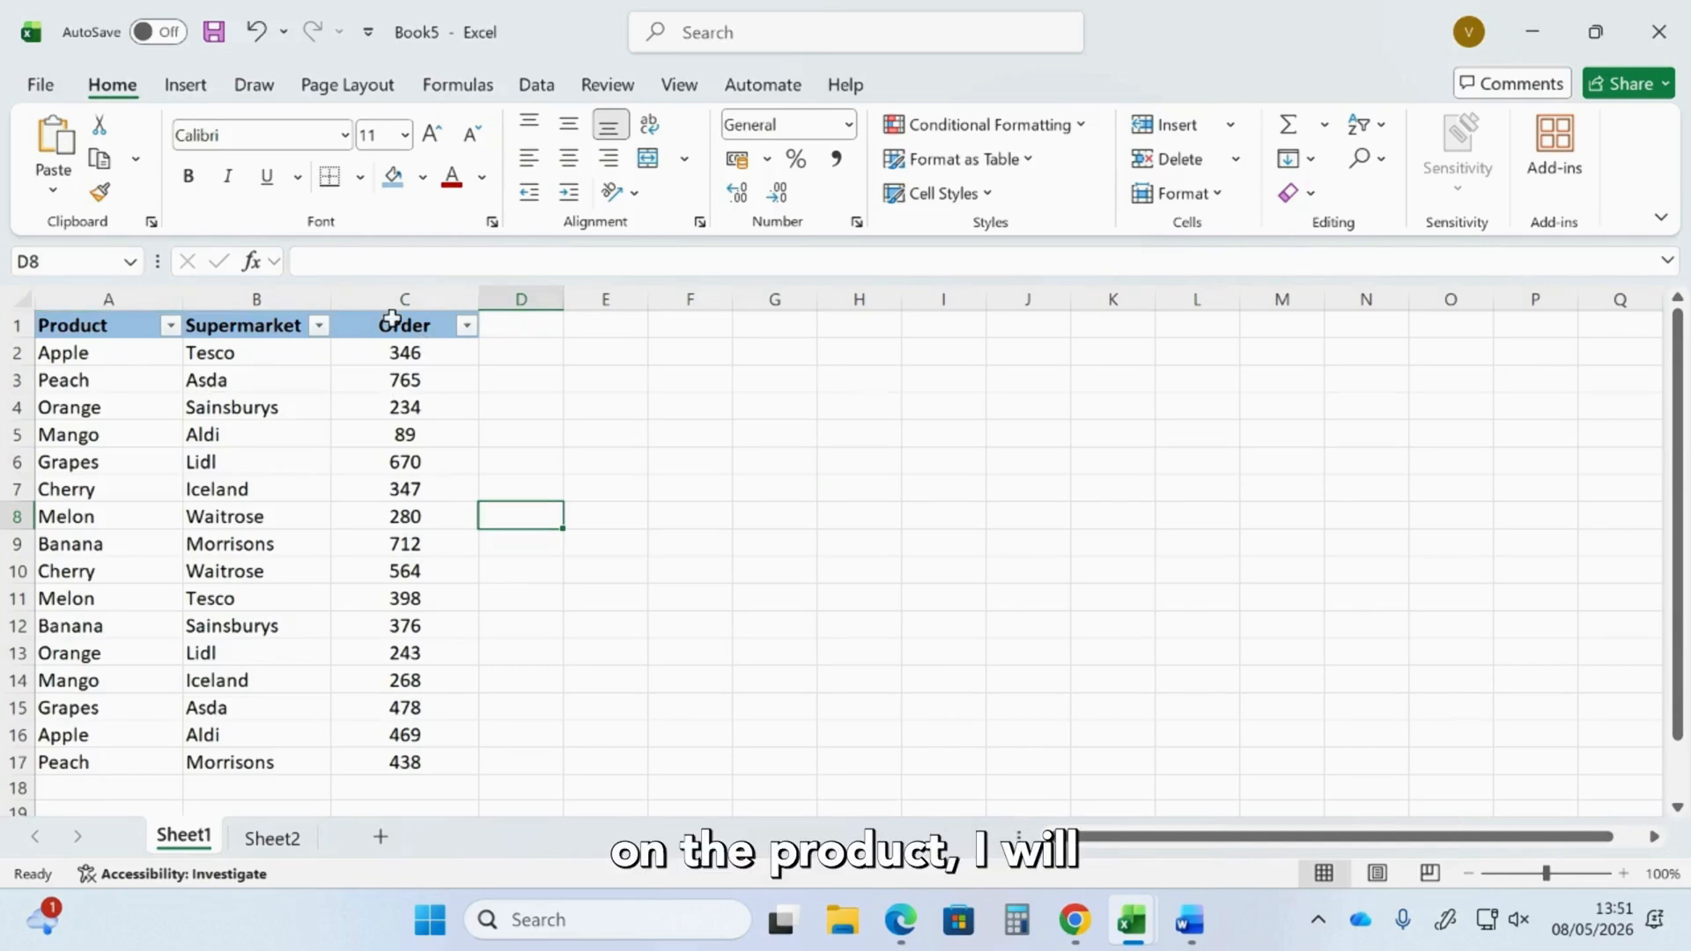
Review the values offered in the Order column's filter list and close it without applying a filter.
{"action": "left_click", "coordinate": [466, 328]}
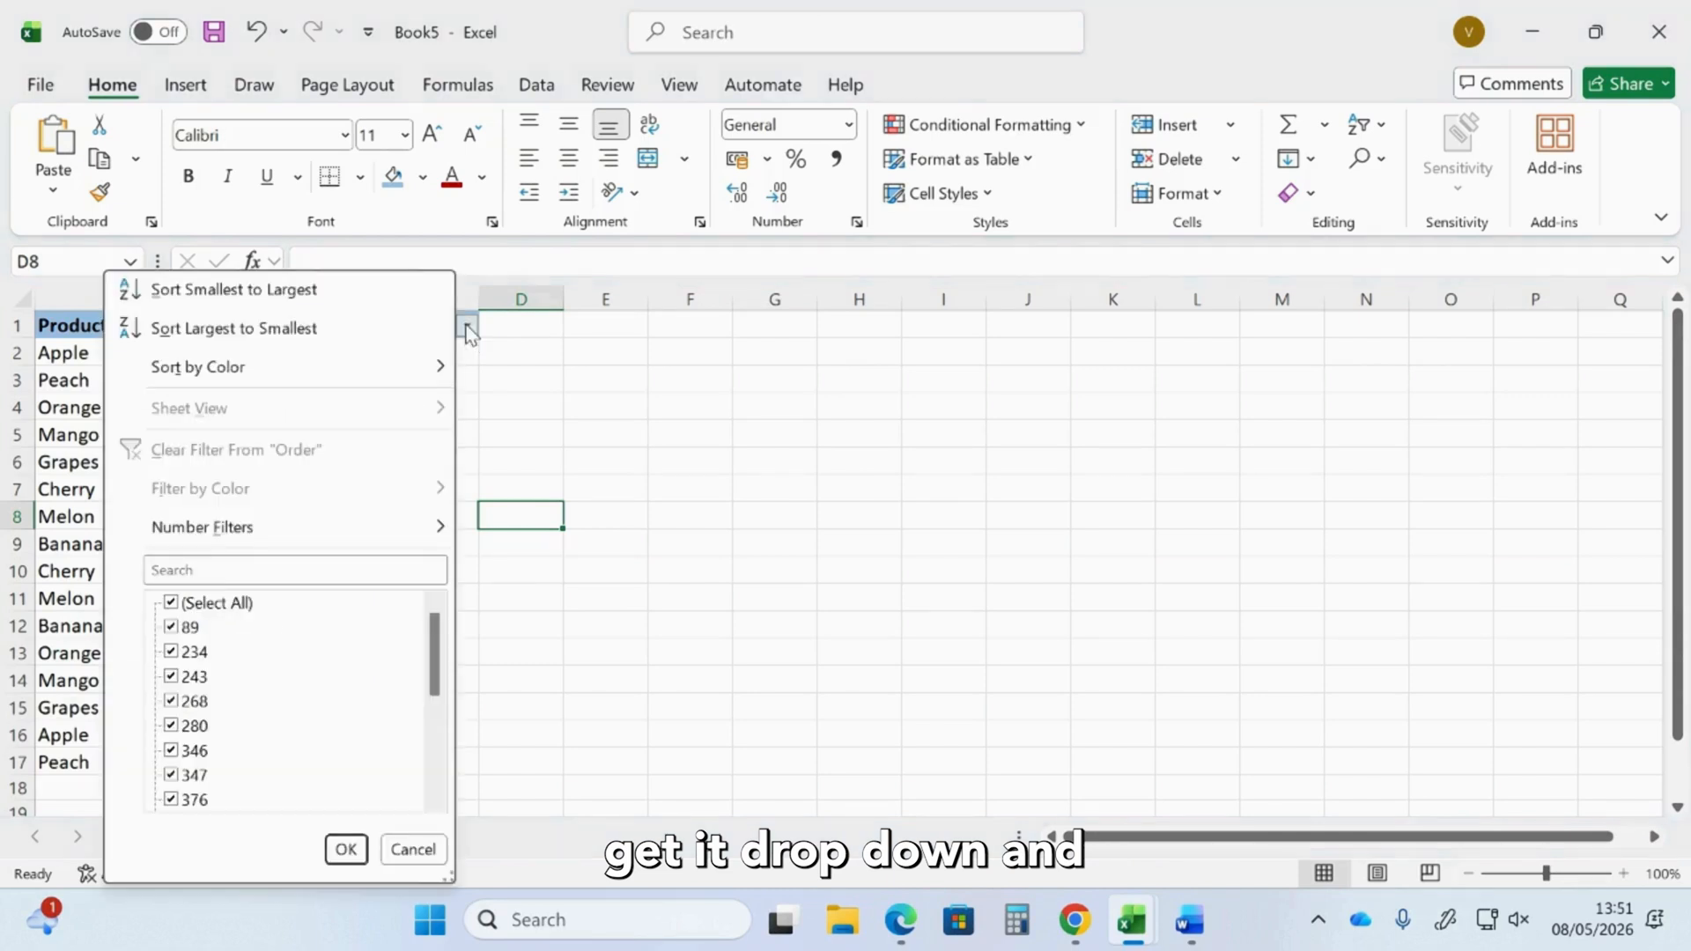
{"action": "scroll", "coordinate": [188, 745], "scroll_direction": "down", "scroll_amount": 2}
{"action": "scroll", "coordinate": [188, 745], "scroll_direction": "up", "scroll_amount": 1}
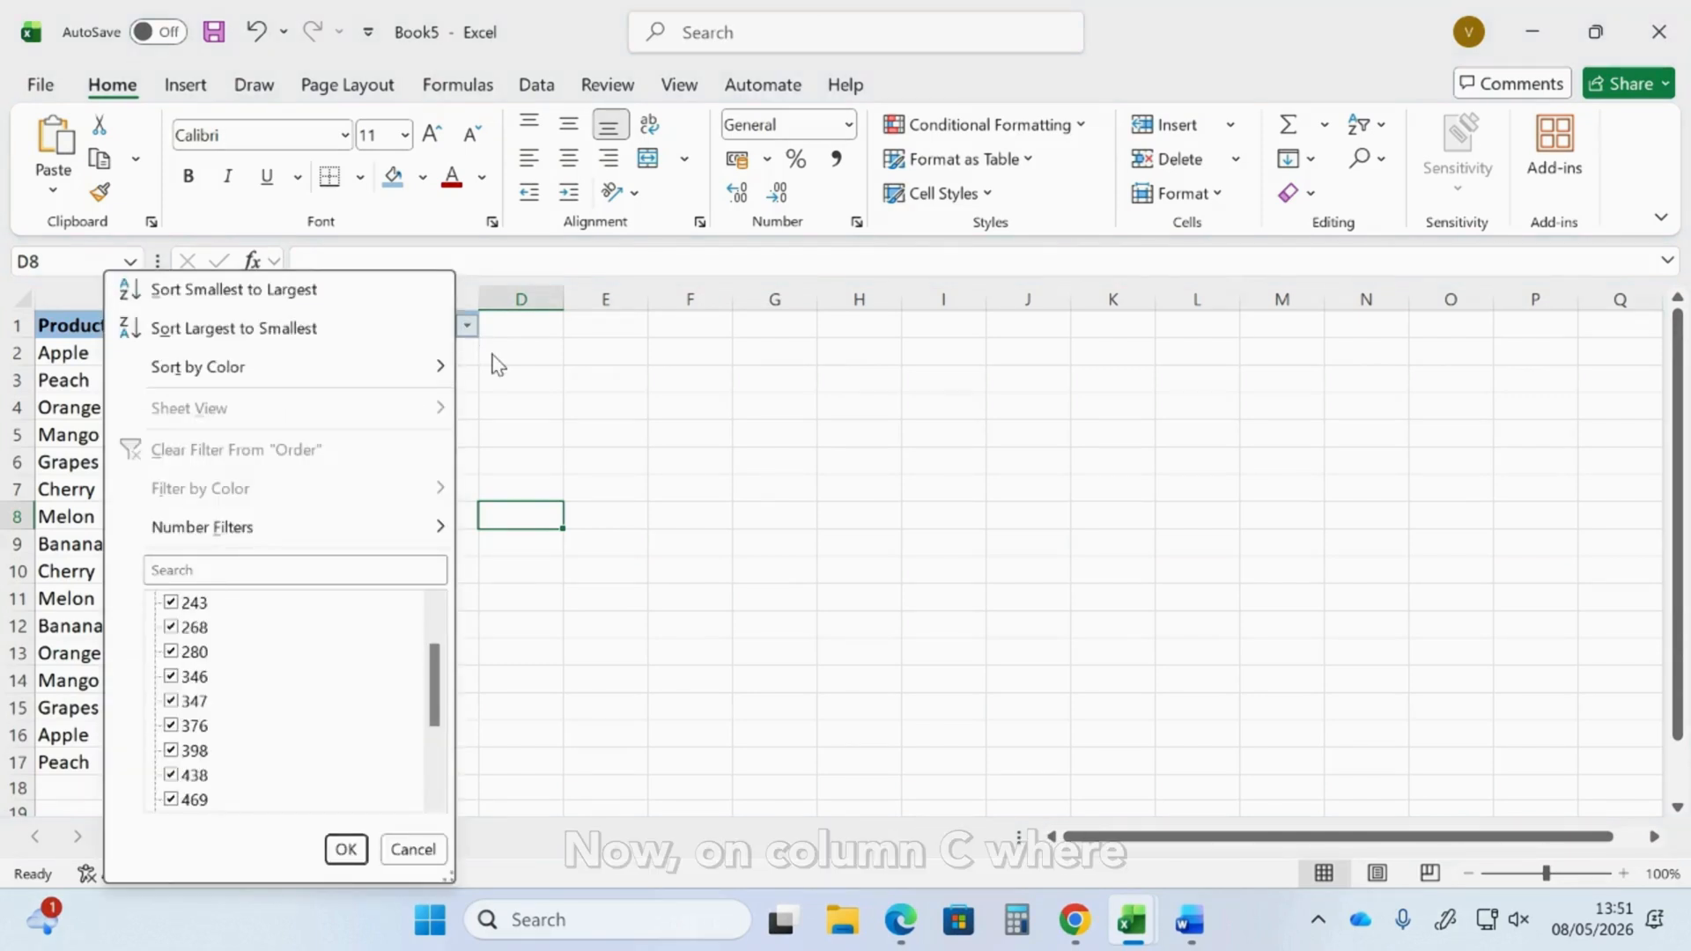
{"action": "left_click", "coordinate": [492, 359]}
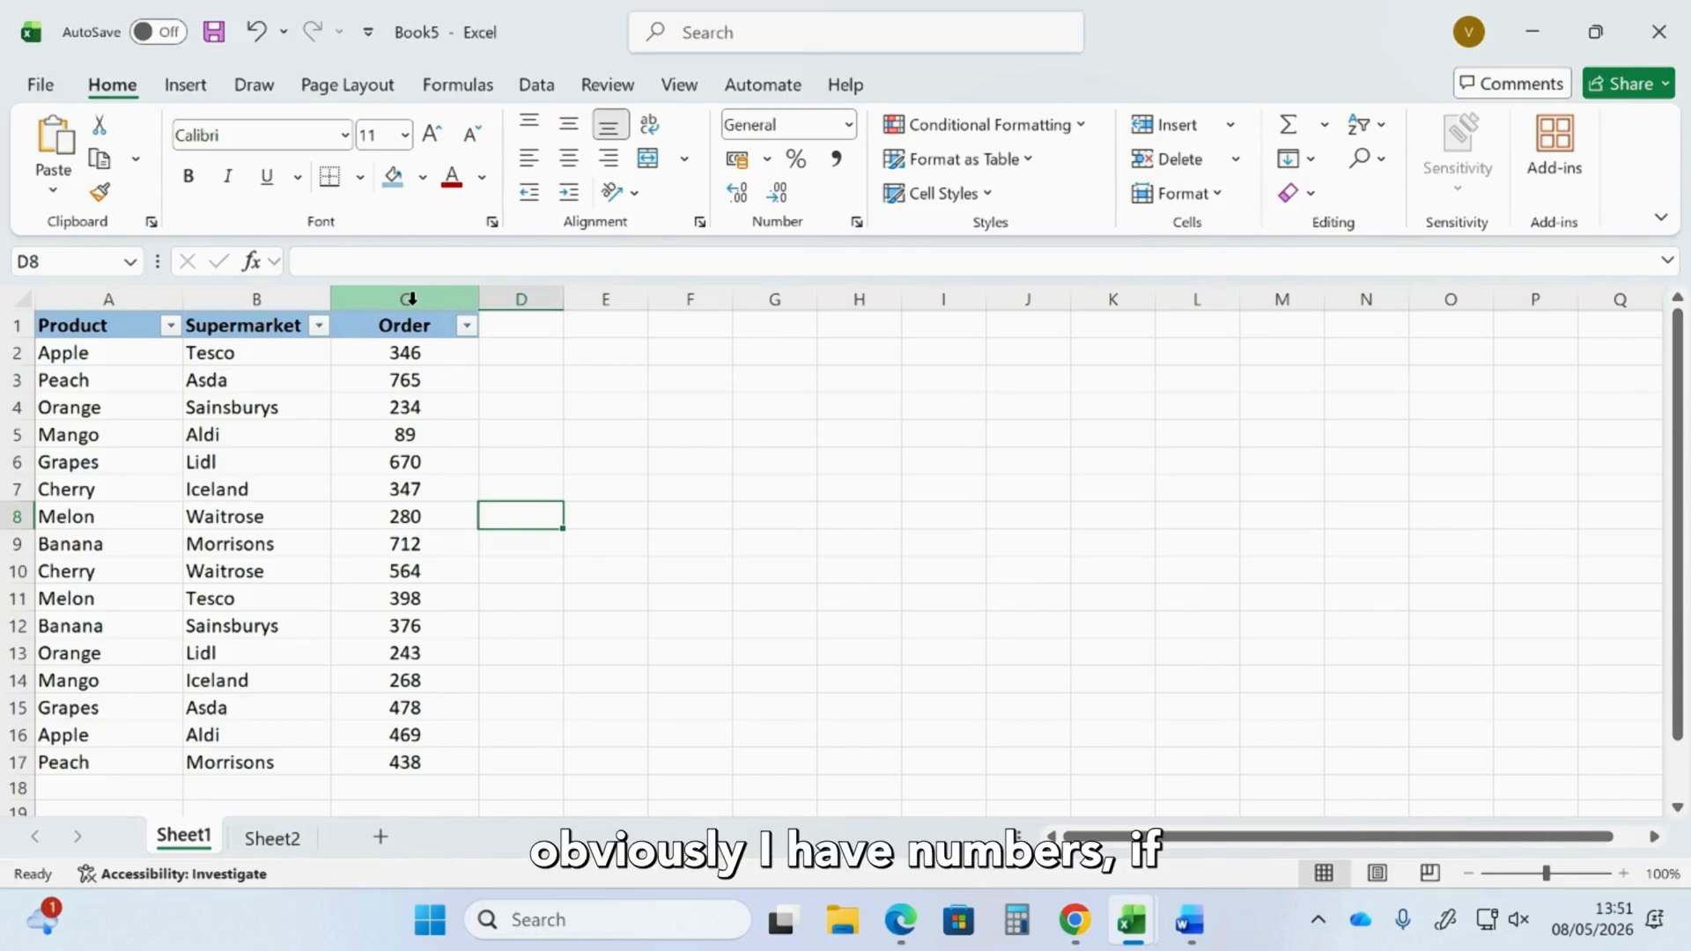
Review the number filter conditions offered for the Order column without applying any.
{"action": "left_click", "coordinate": [467, 327]}
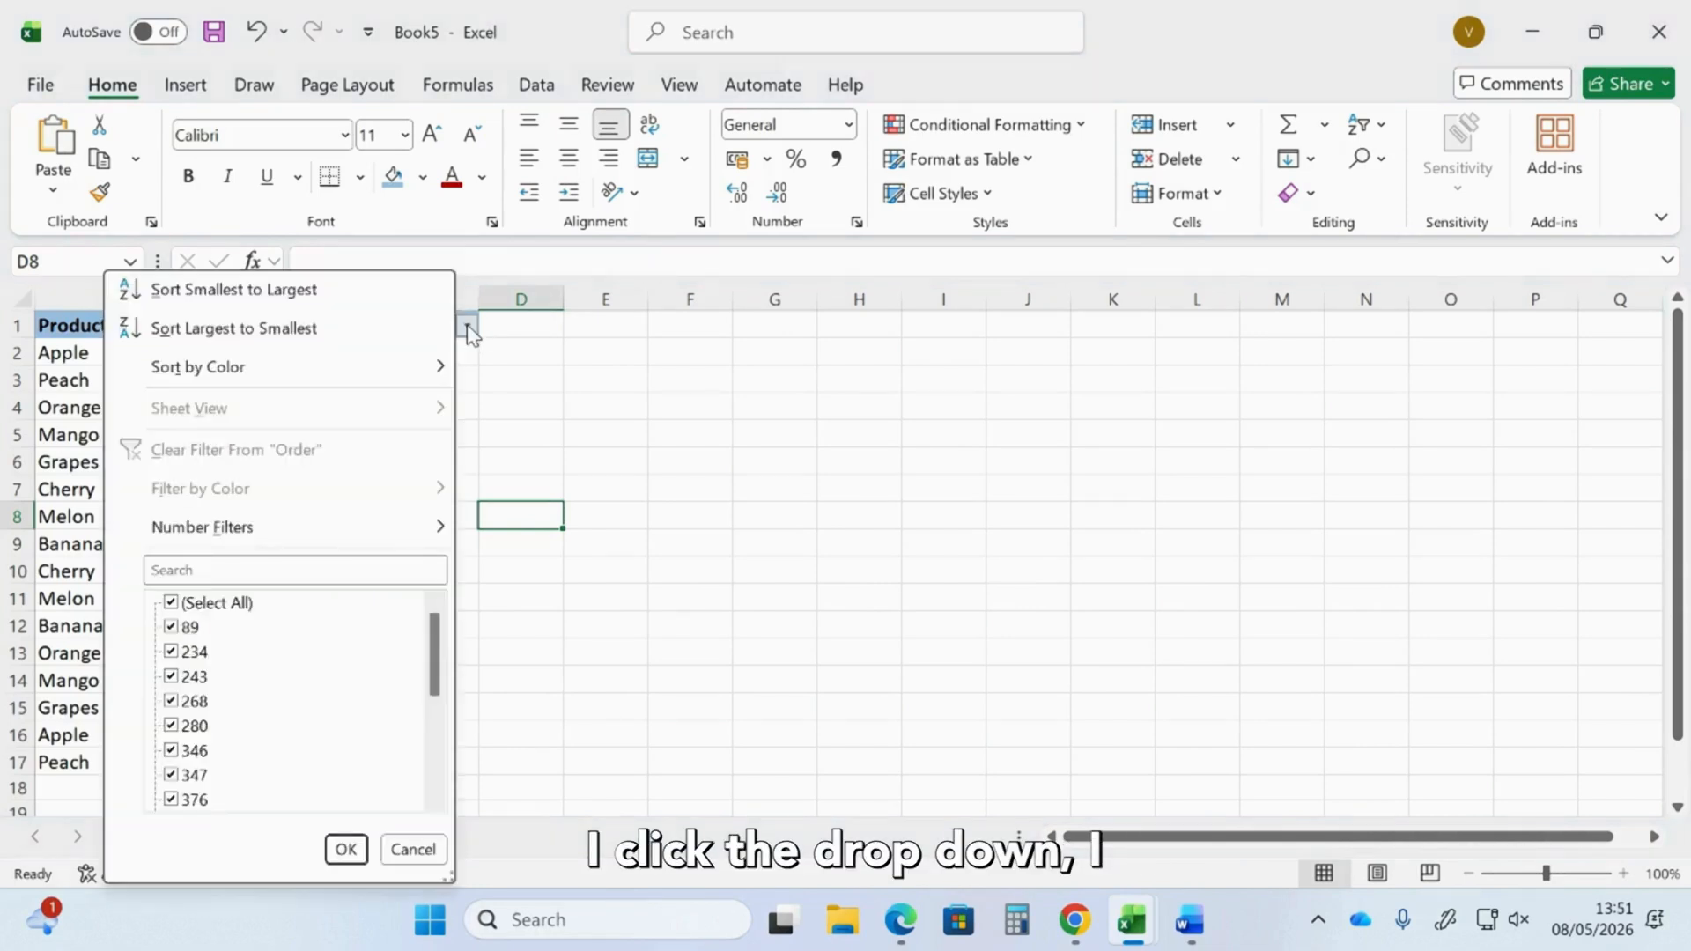
{"action": "mouse_move", "coordinate": [324, 535]}
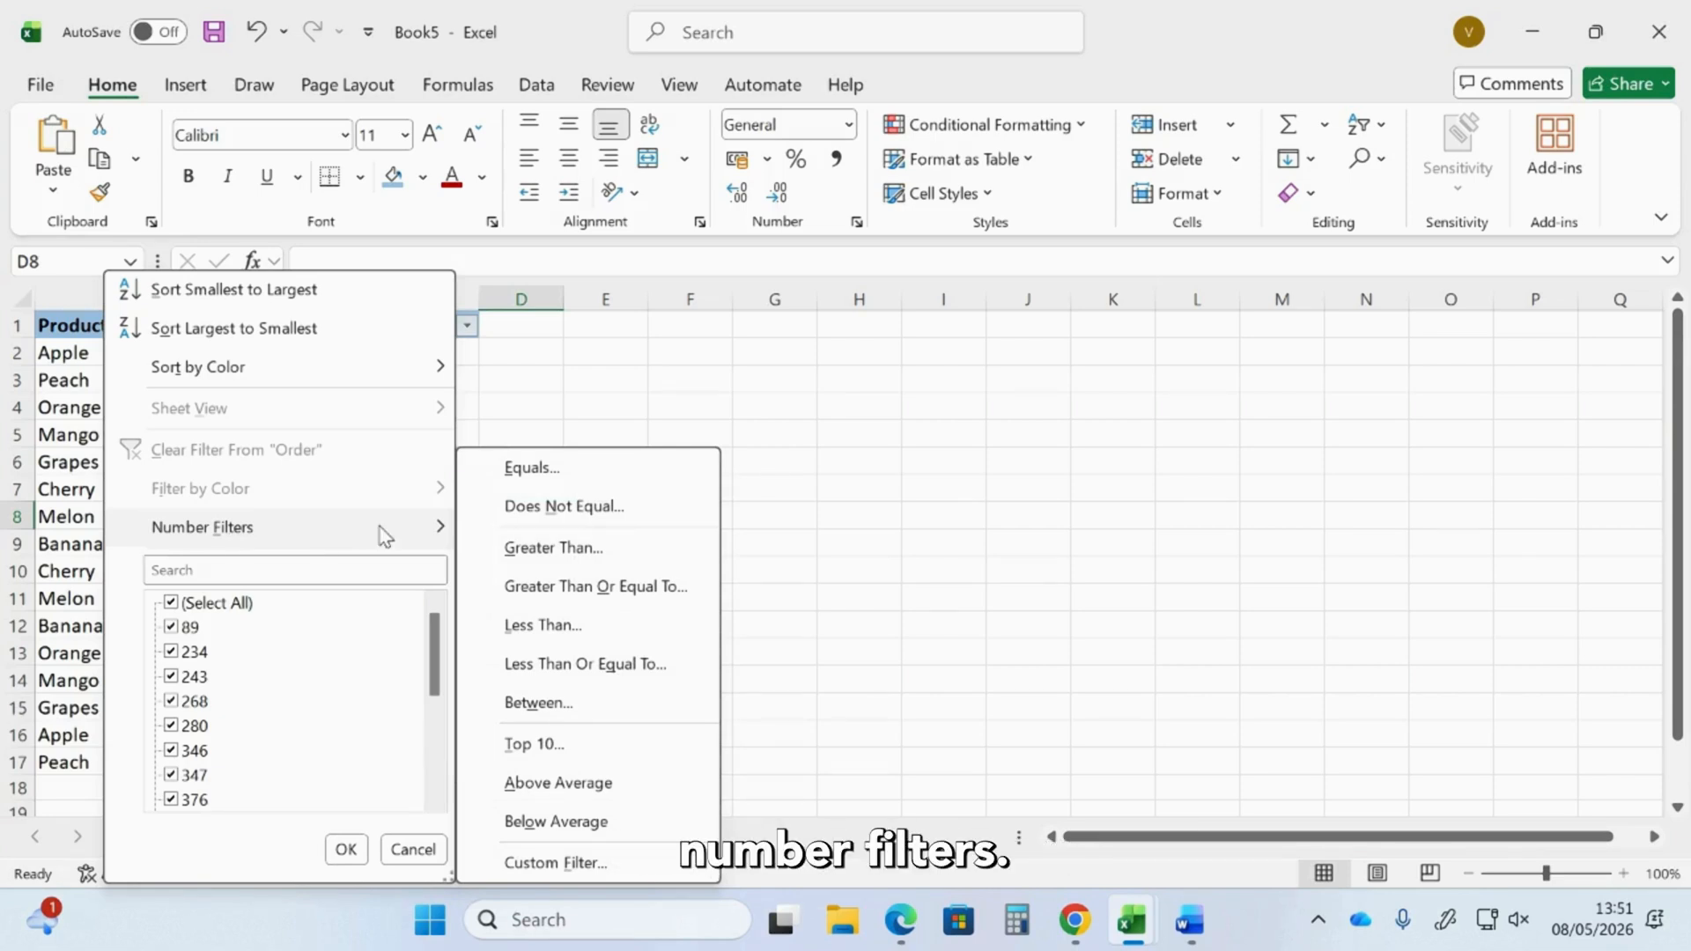
{"action": "key", "text": "Escape"}
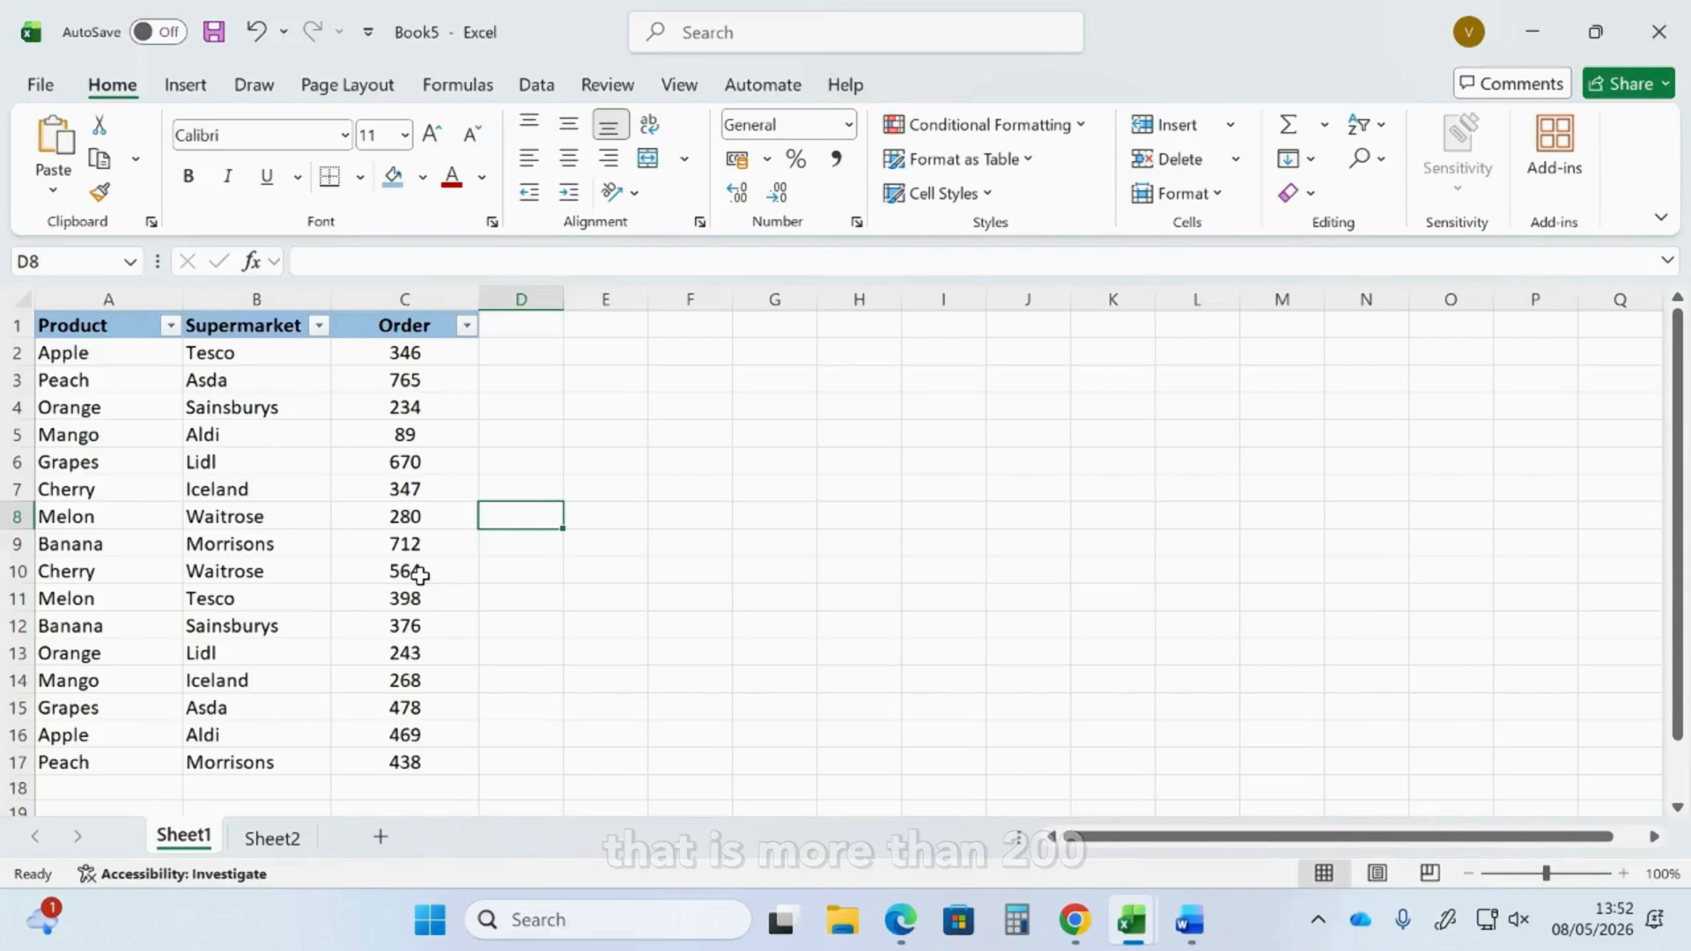
Filter the Order column with a number filter to show only quantities greater than 200.
{"action": "left_click", "coordinate": [466, 326]}
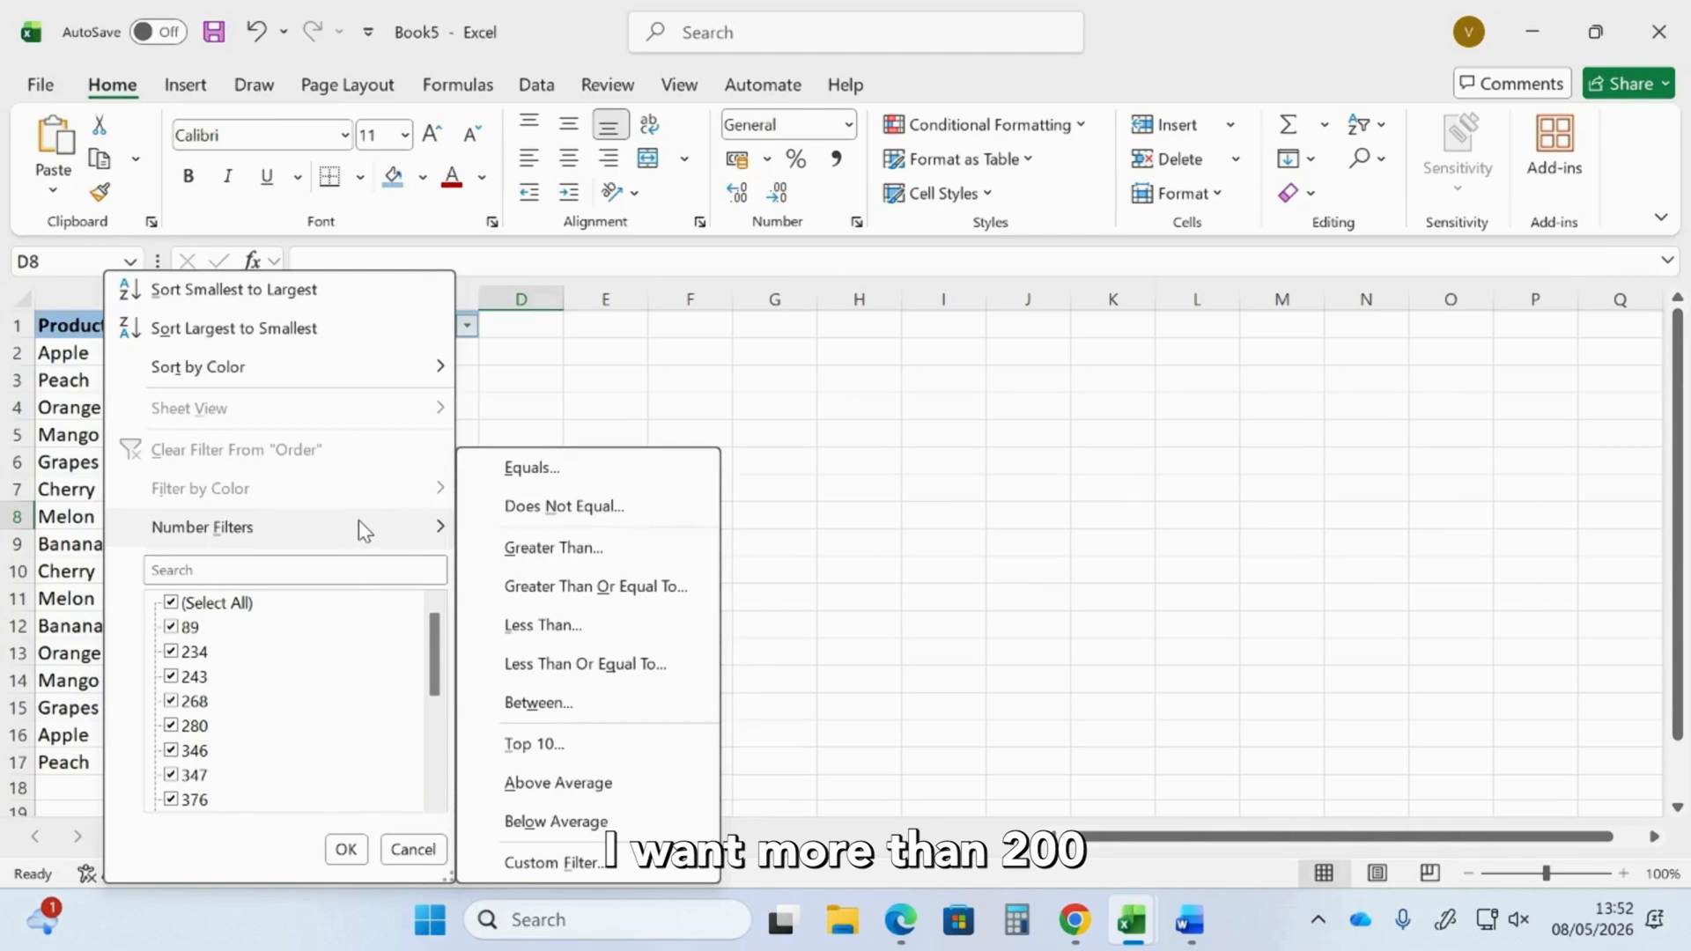
{"action": "left_click", "coordinate": [539, 550]}
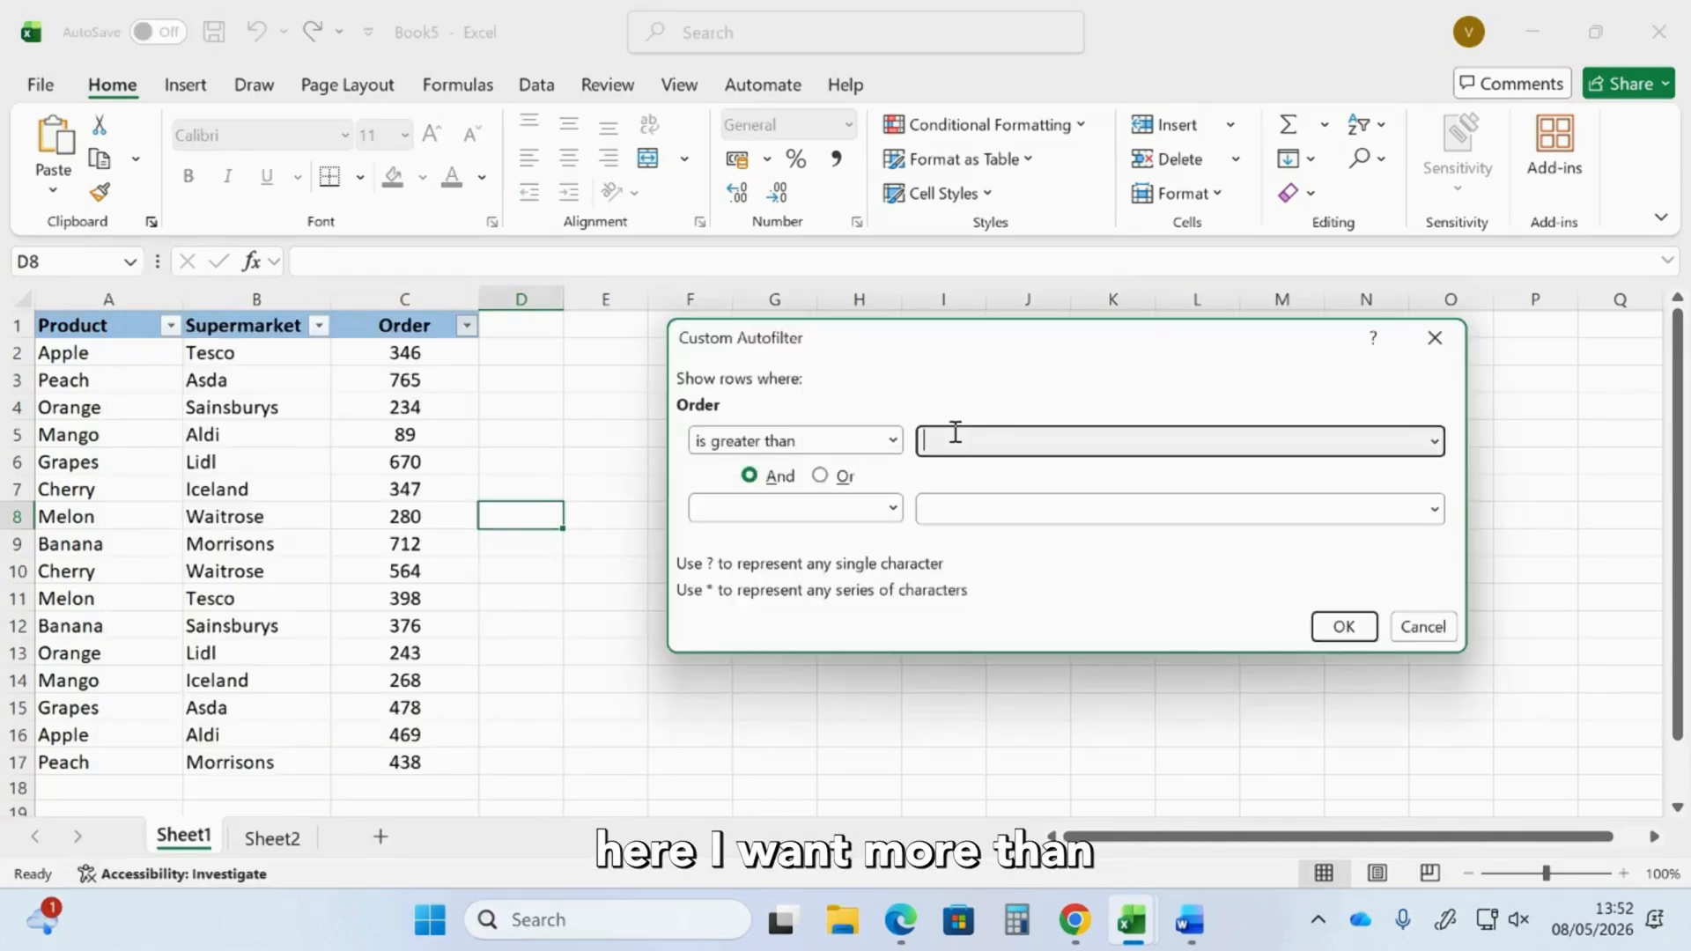
{"action": "type", "text": "200"}
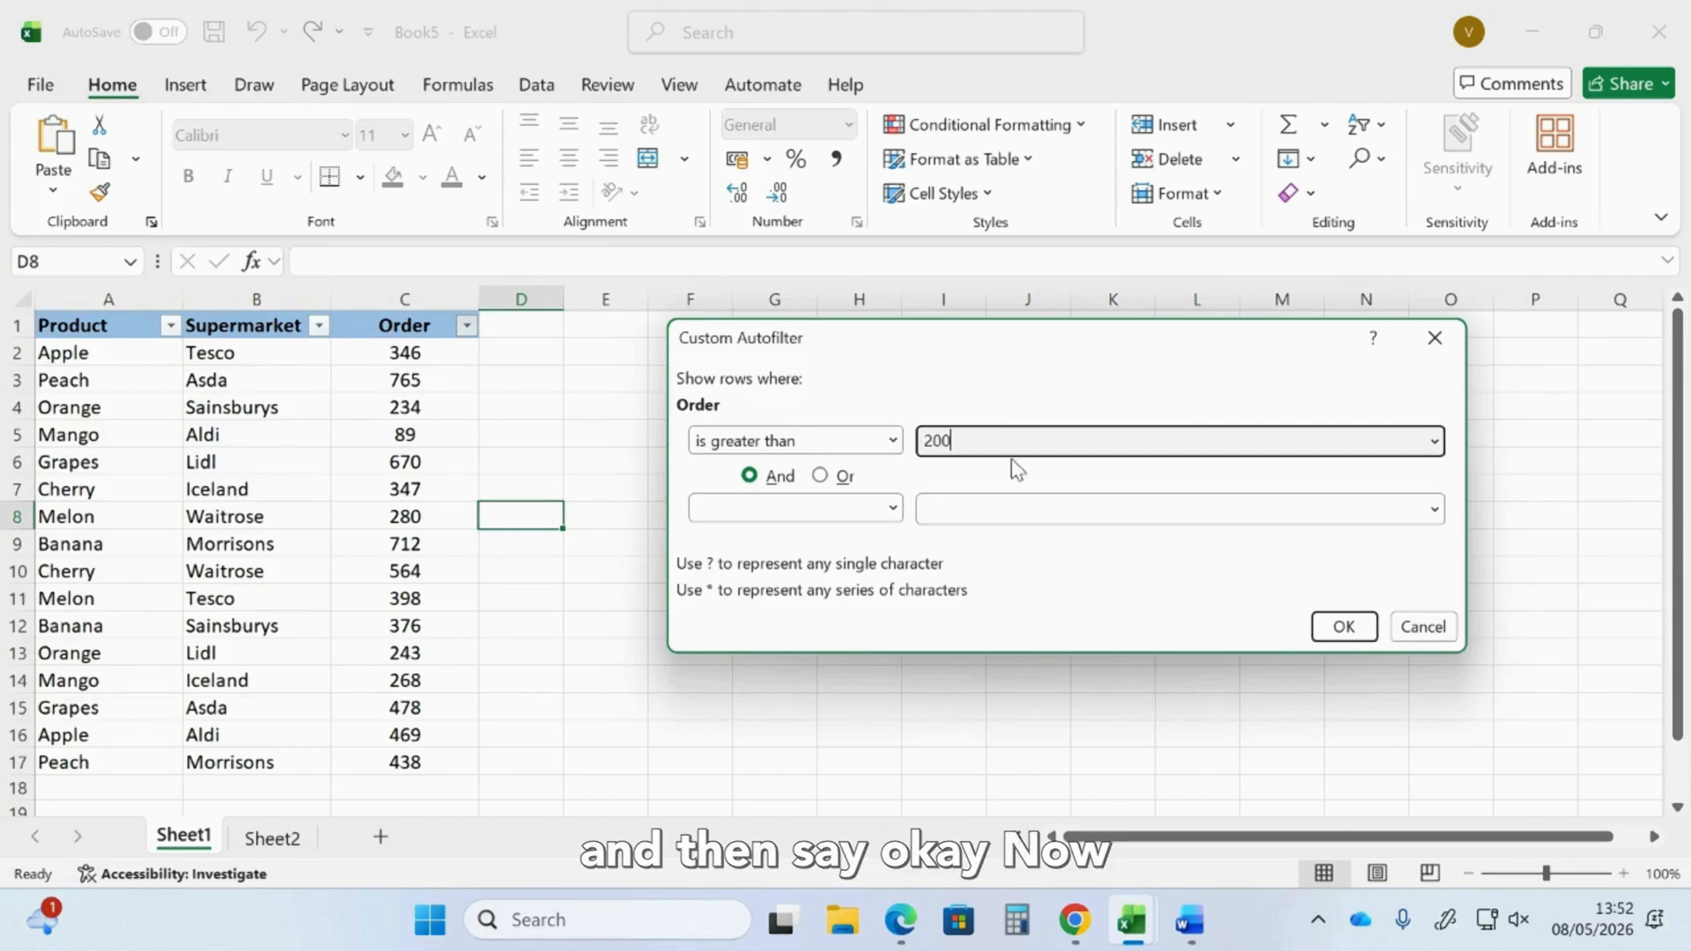
{"action": "left_click", "coordinate": [1366, 632]}
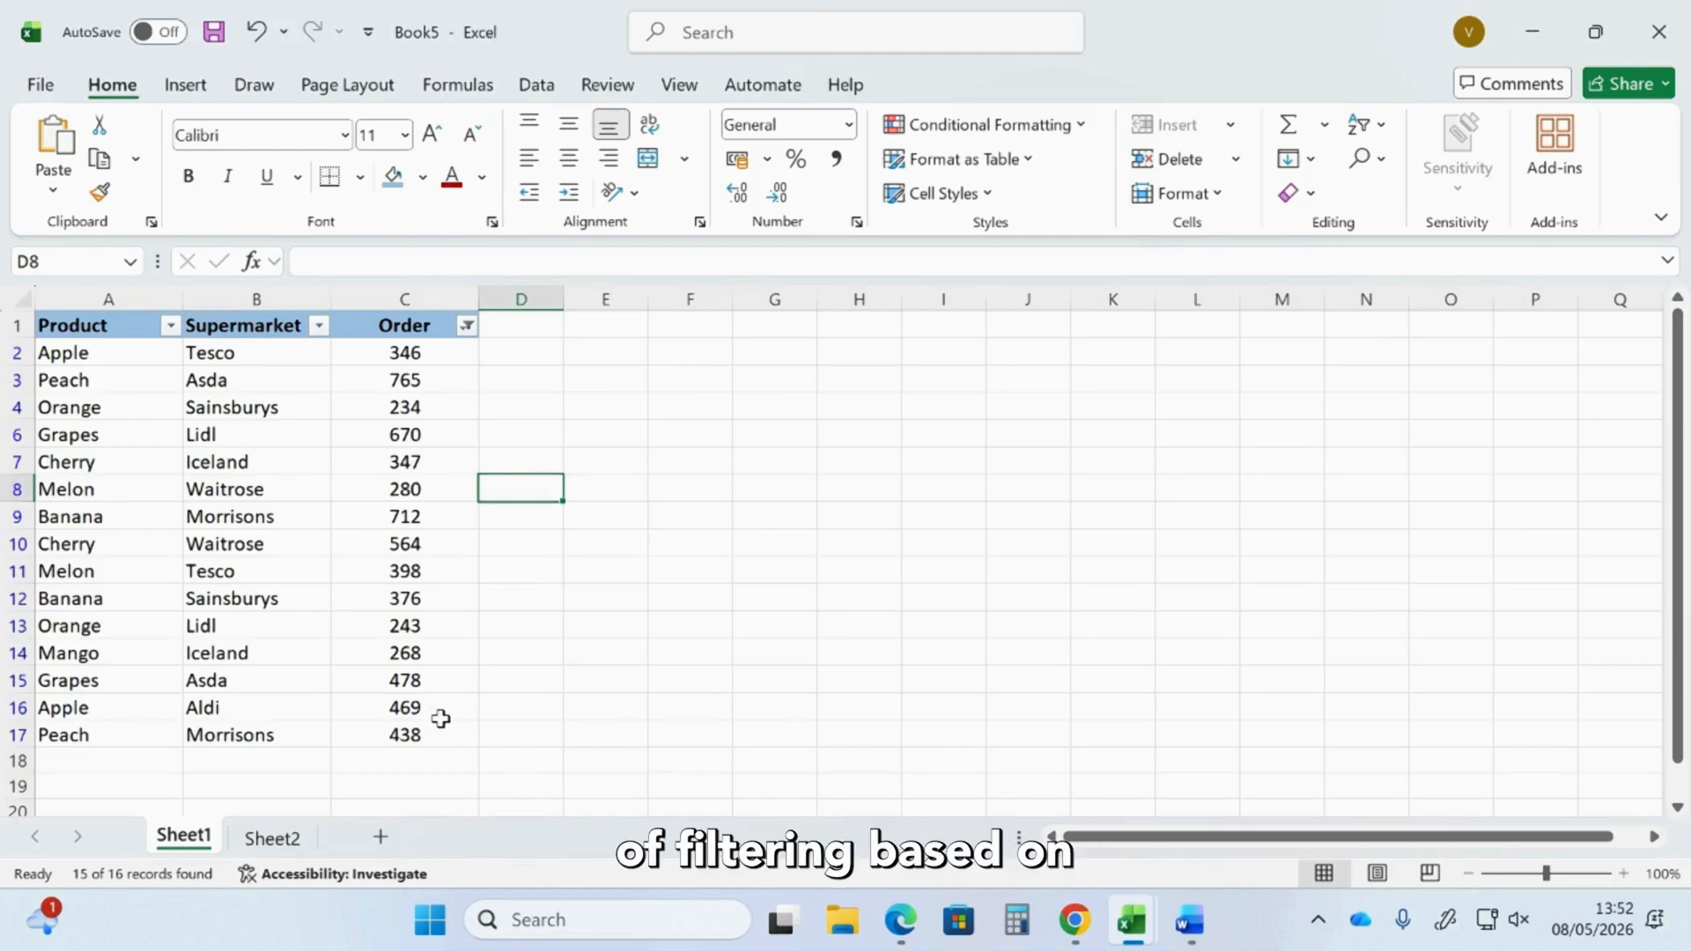
Turn off filtering for the table to remove the Order filter and the header filters.
{"action": "left_click", "coordinate": [1375, 160]}
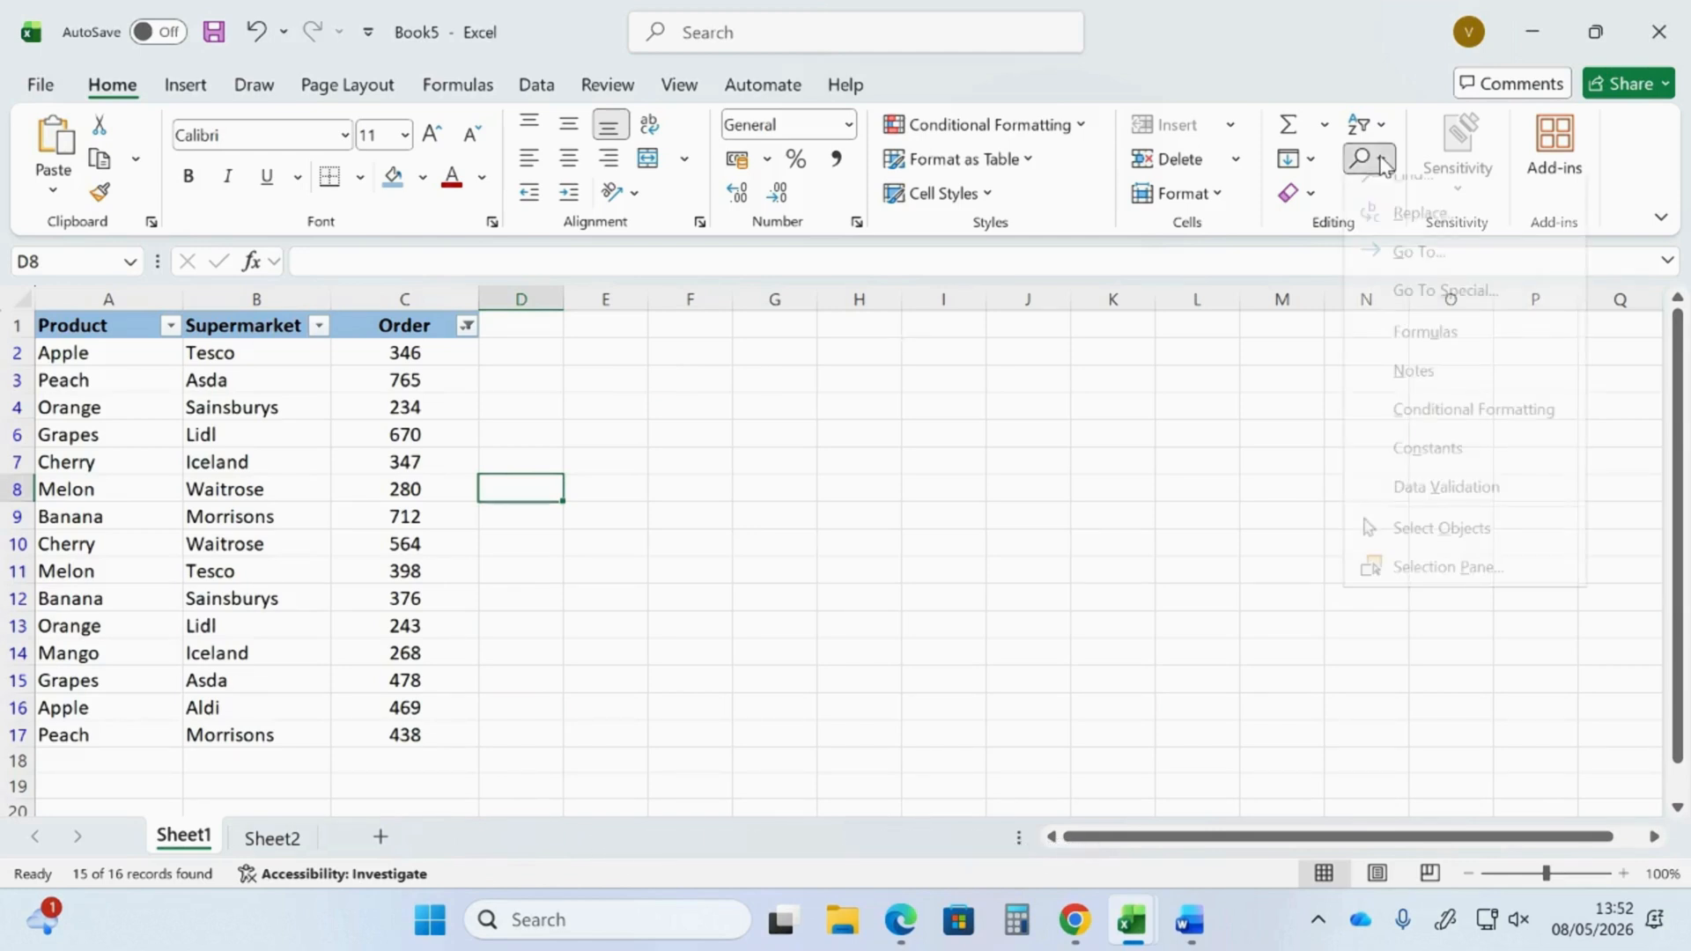
{"action": "left_click", "coordinate": [1383, 128]}
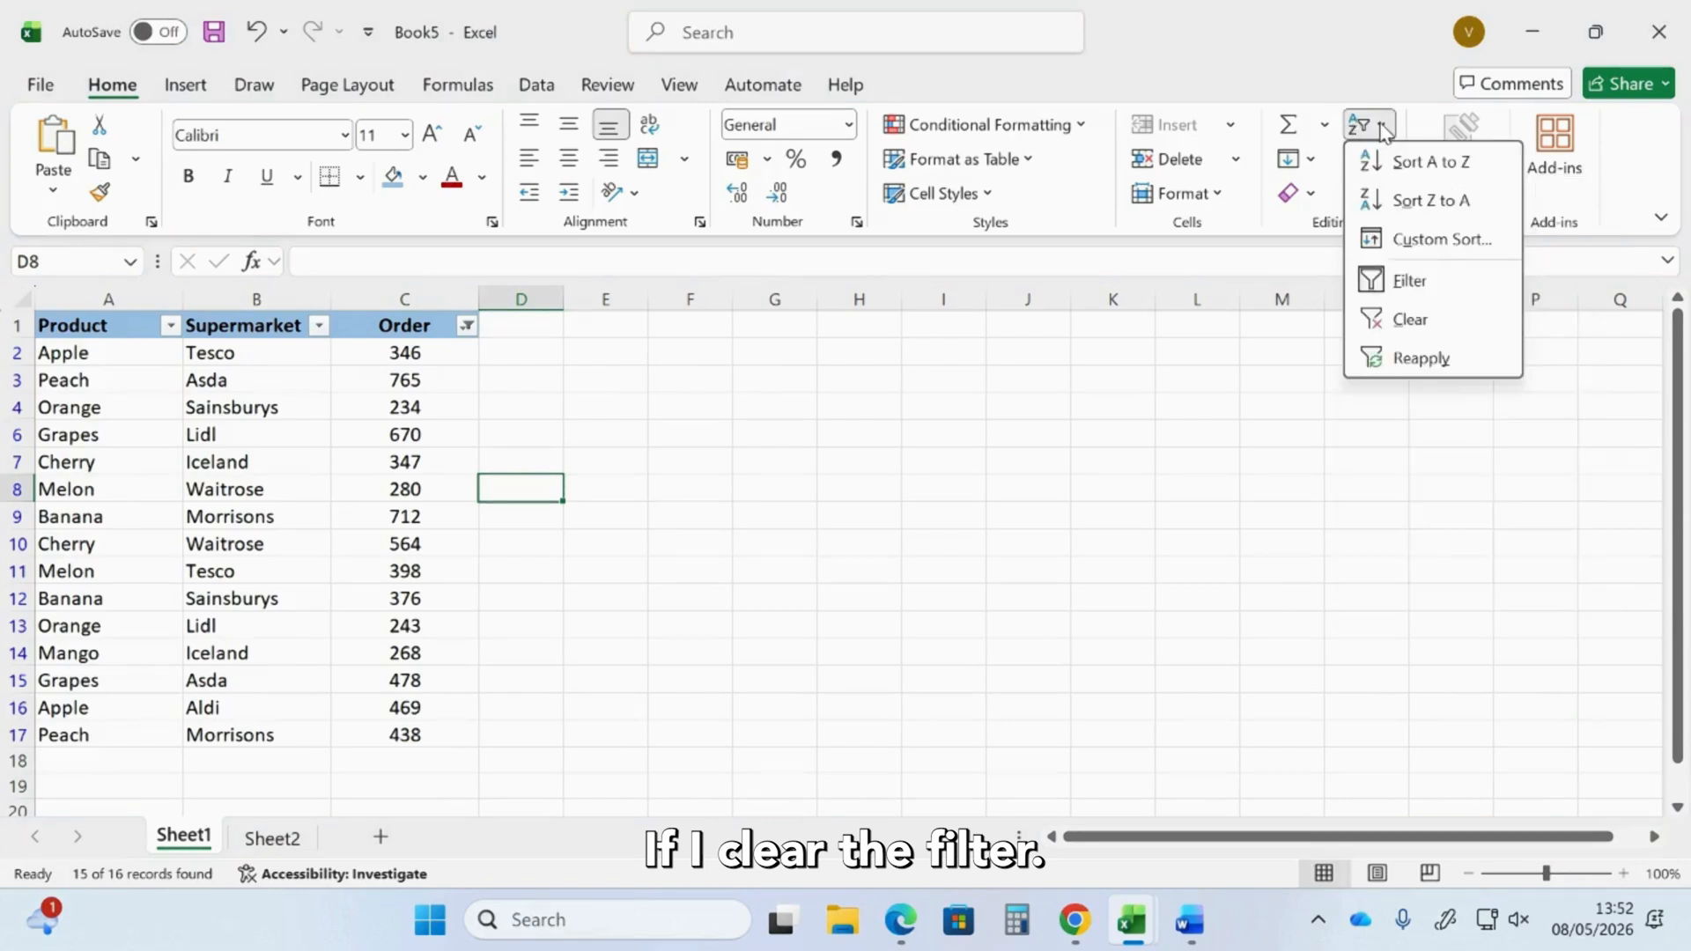
{"action": "left_click", "coordinate": [1409, 280]}
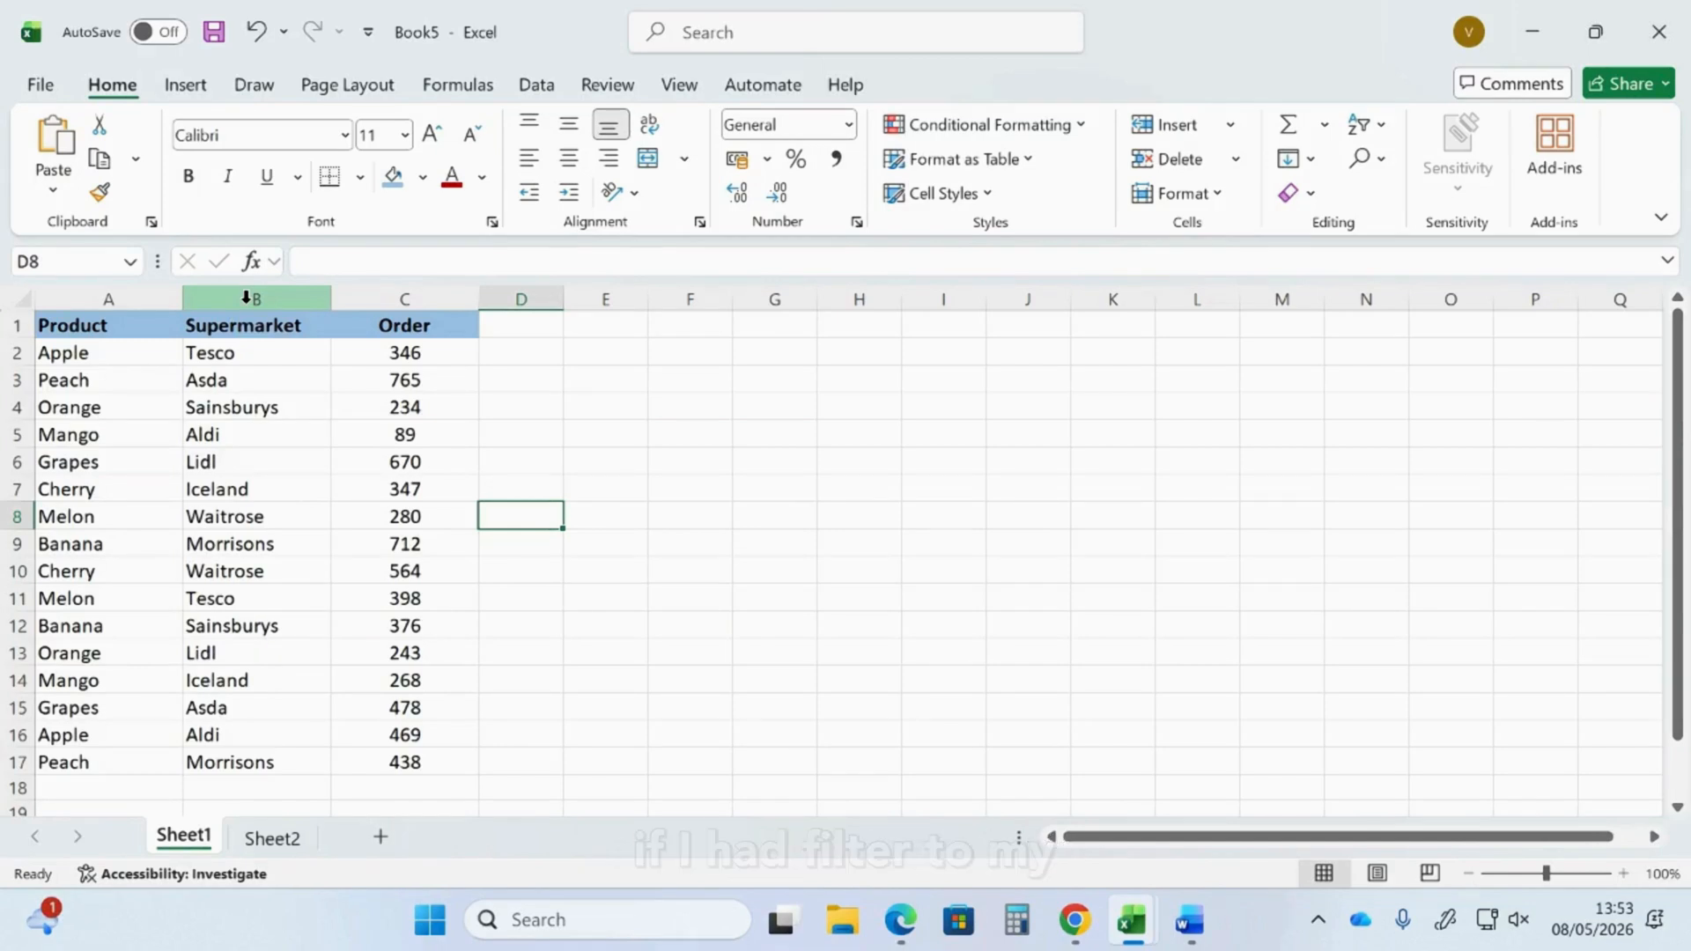
Add filters to the Product, Supermarket and Order headers again.
{"action": "left_click", "coordinate": [270, 325]}
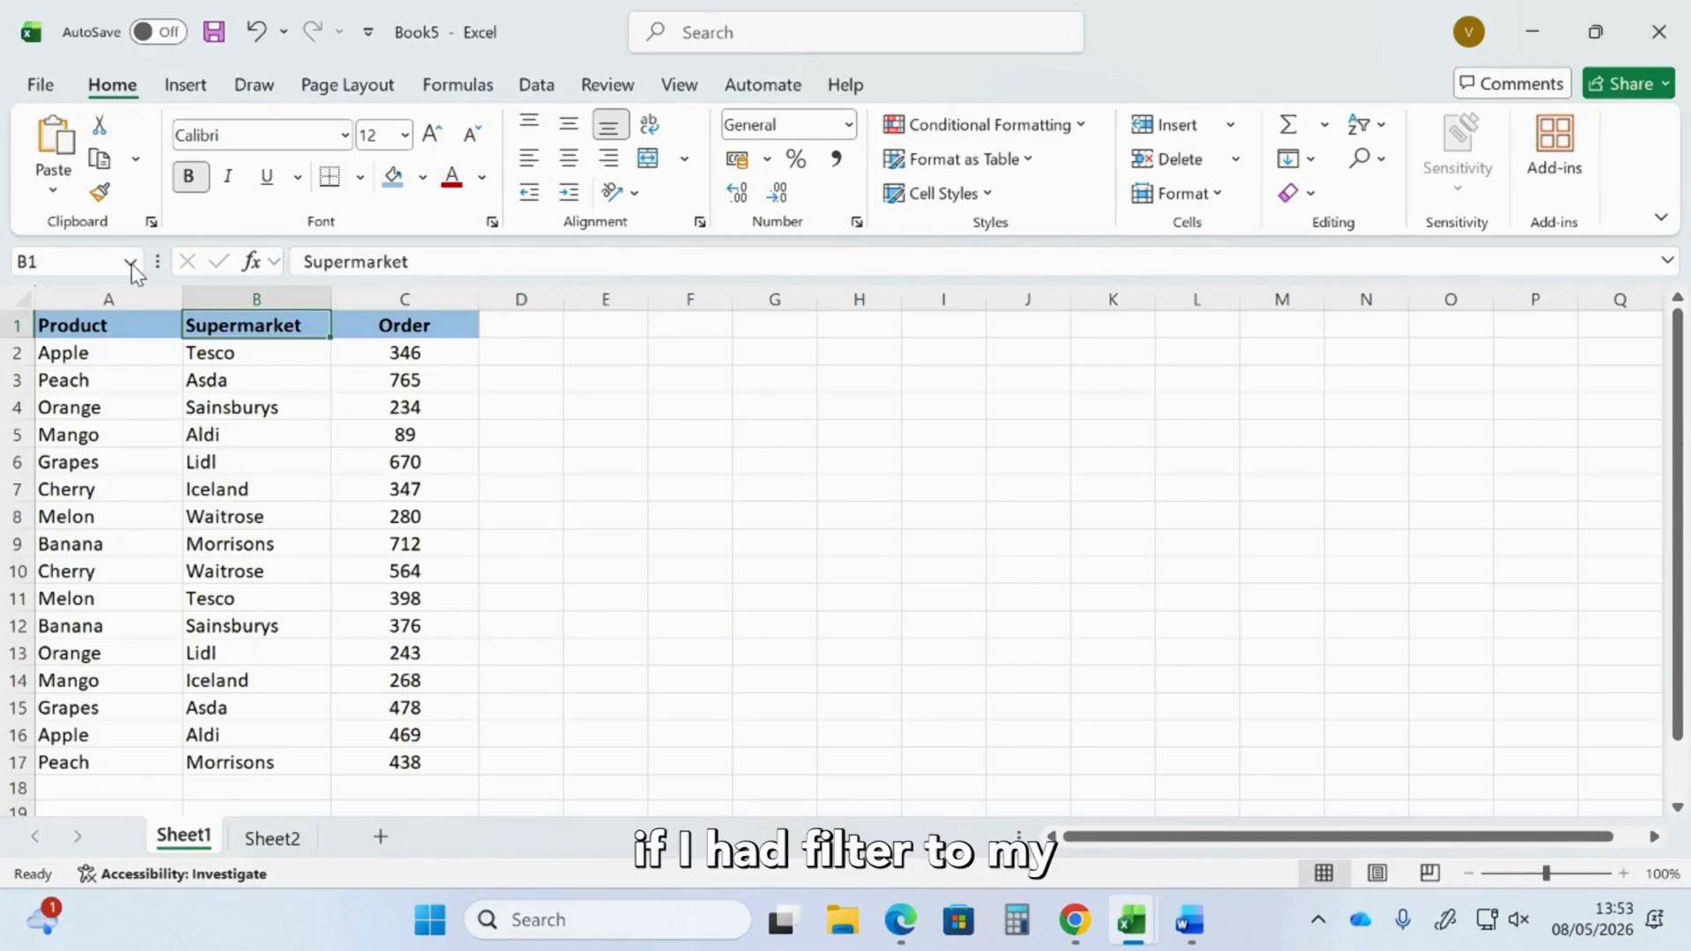
{"action": "left_click", "coordinate": [1378, 128]}
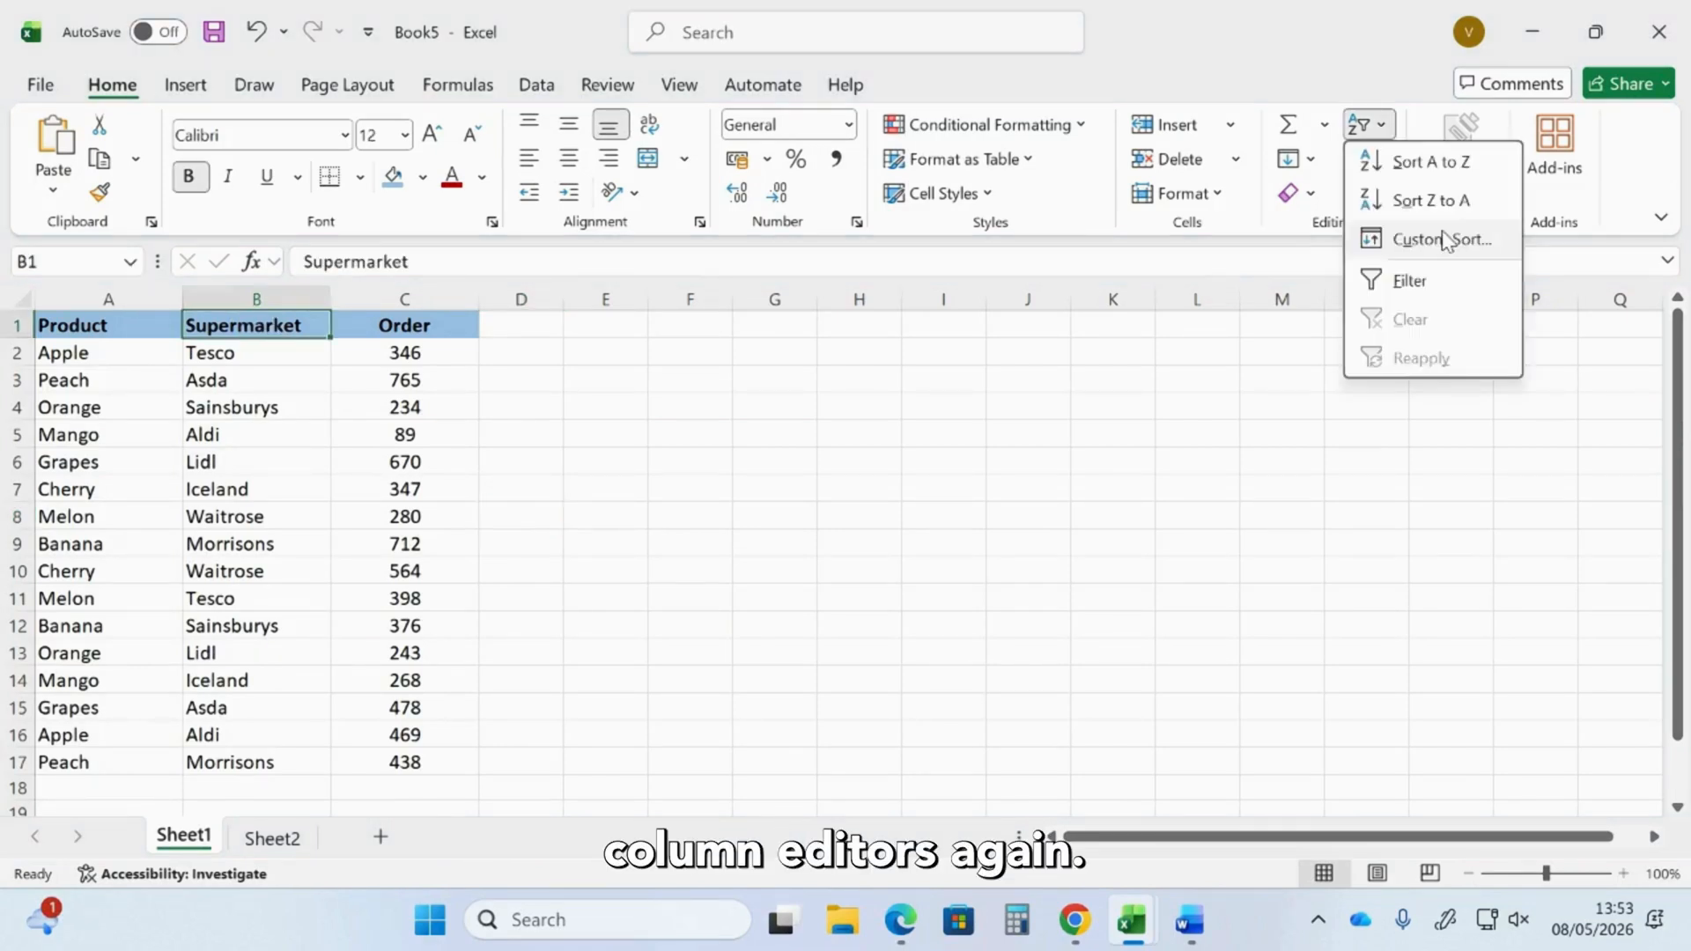
{"action": "left_click", "coordinate": [1408, 275]}
{"action": "left_click", "coordinate": [299, 406]}
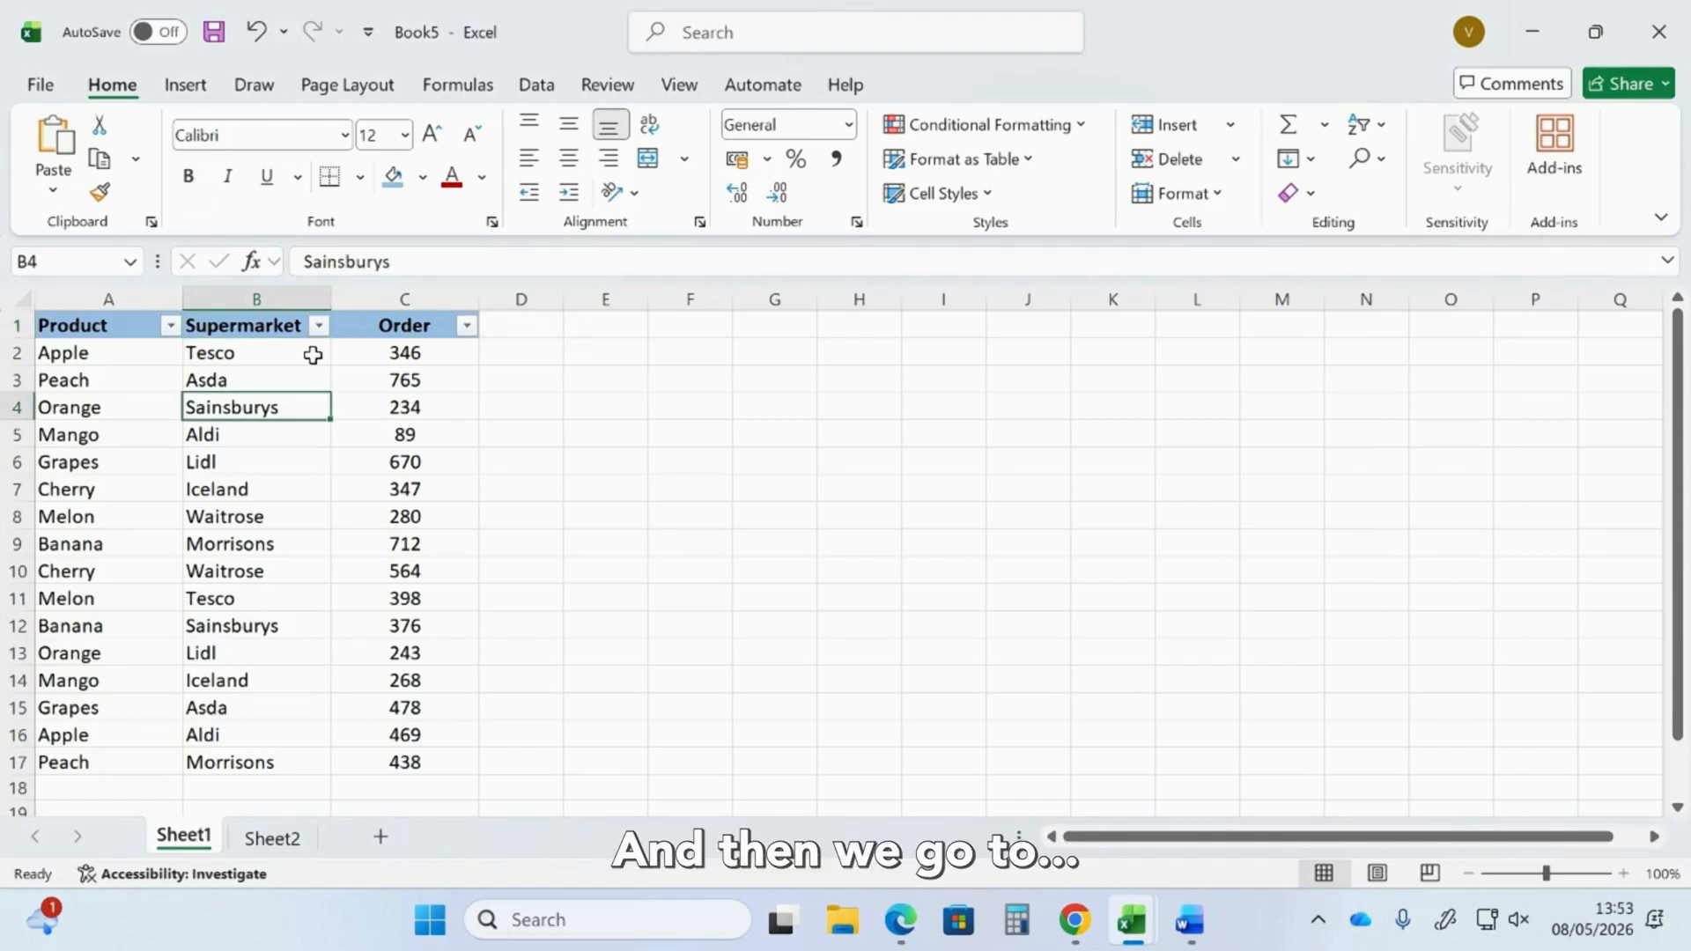
Filter the Supermarket column with a text filter to show only names that begin with A.
{"action": "left_click", "coordinate": [320, 328]}
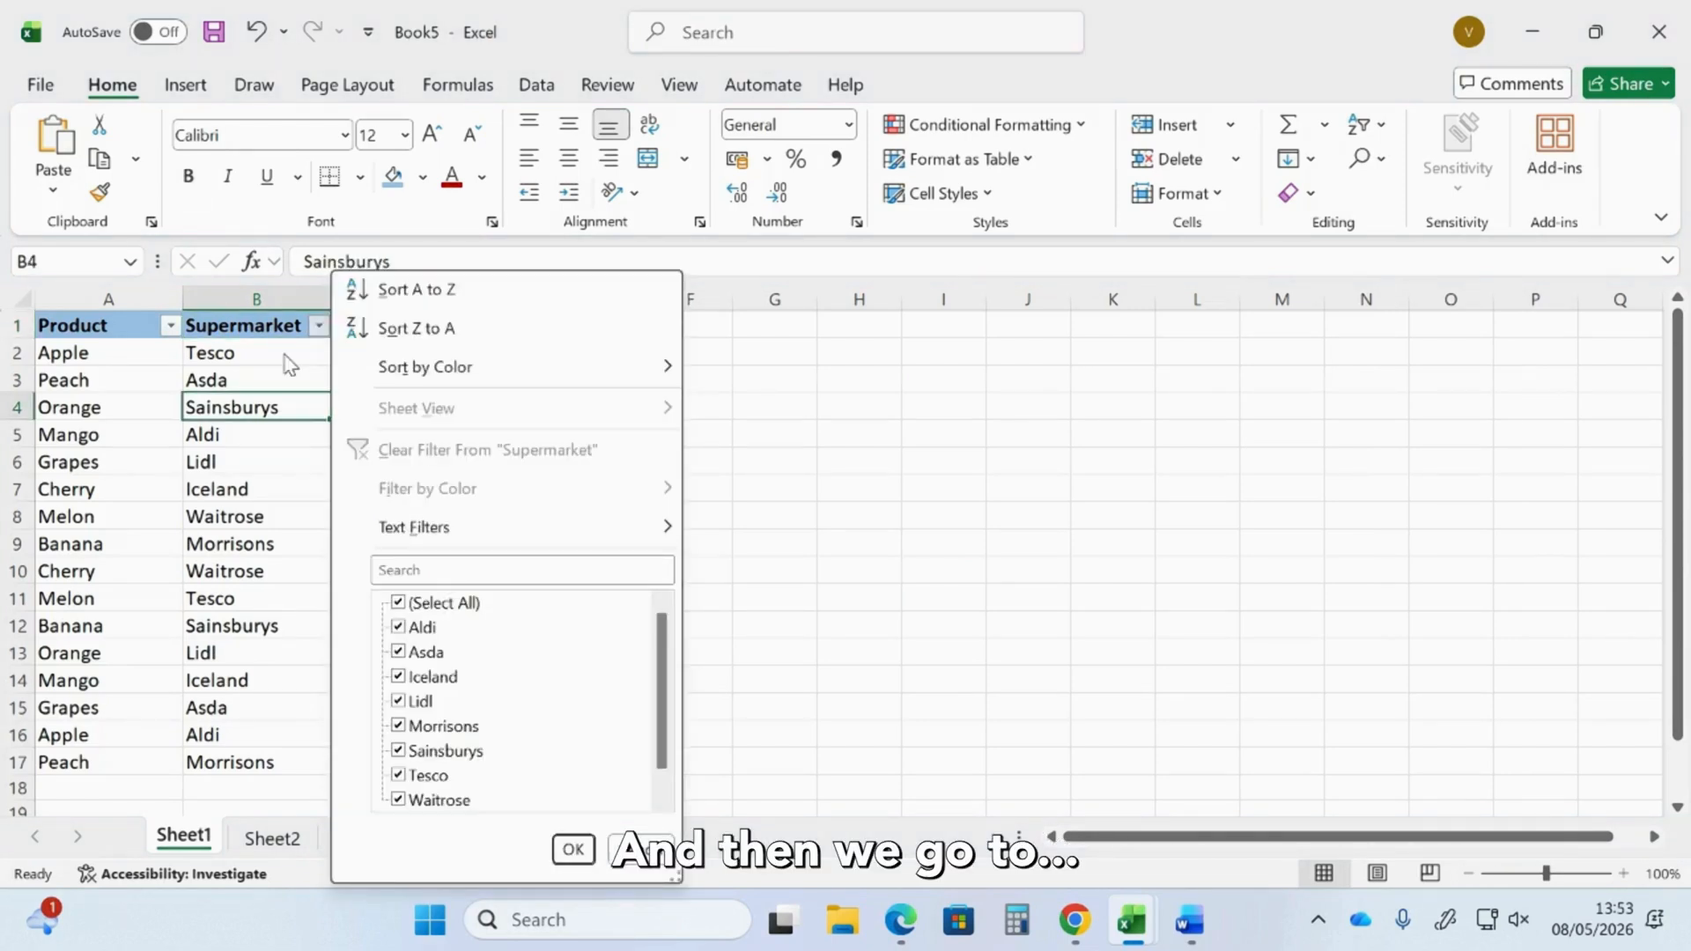
{"action": "left_click", "coordinate": [642, 848]}
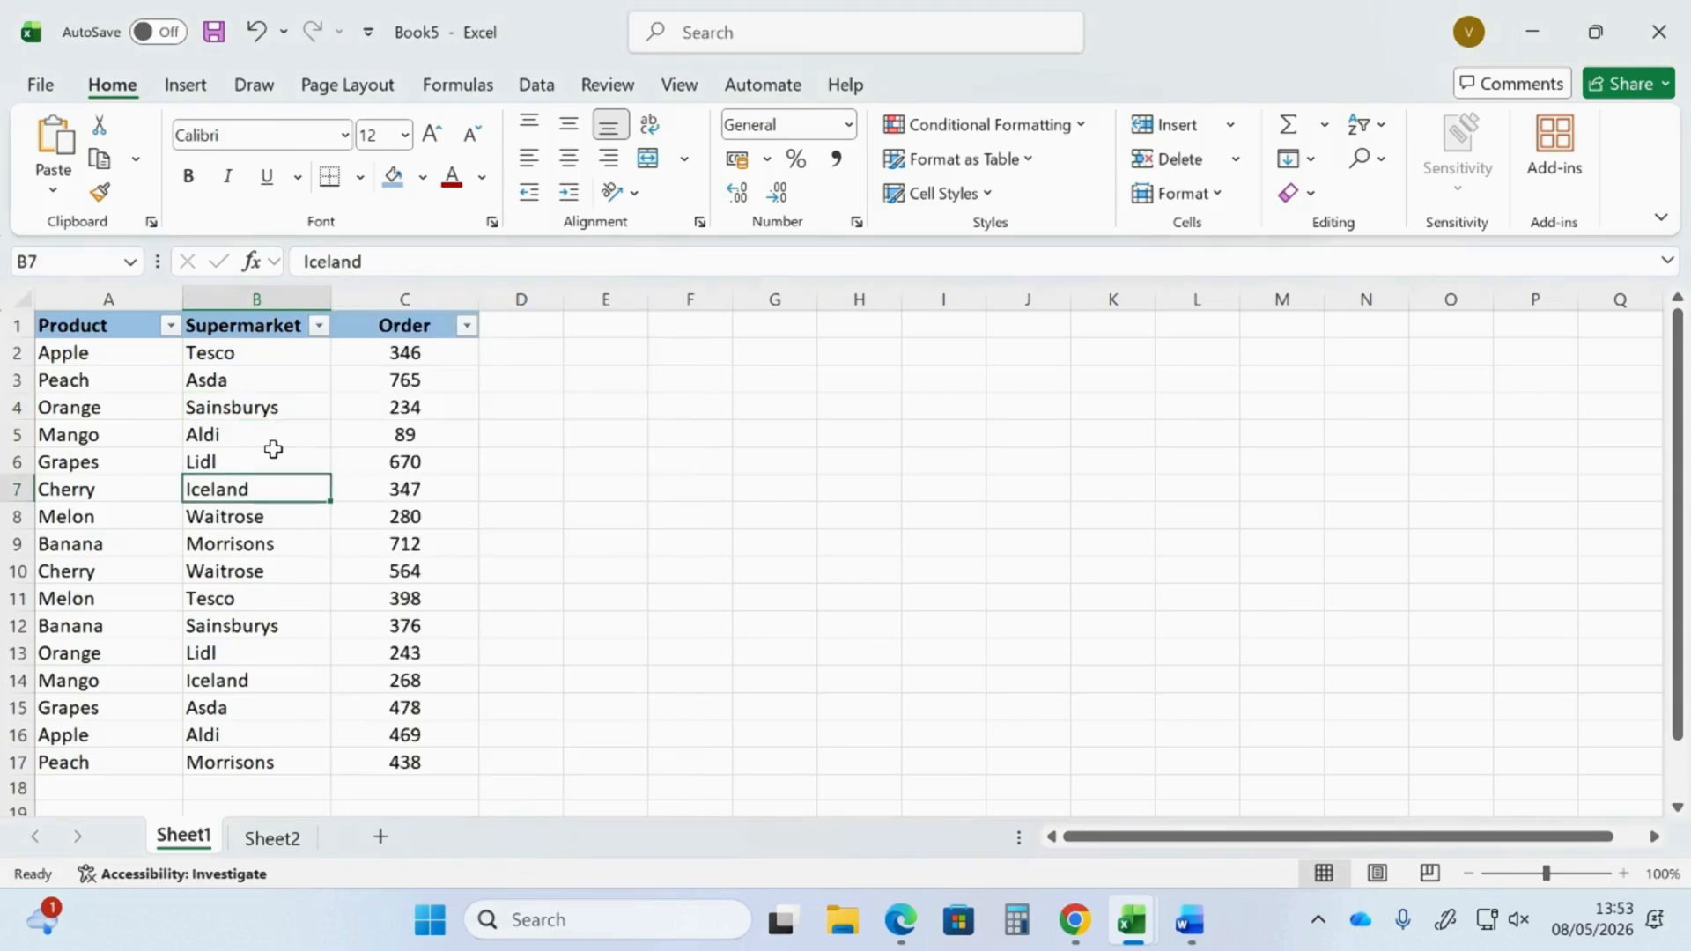
{"action": "left_click", "coordinate": [320, 331]}
{"action": "left_click", "coordinate": [320, 328]}
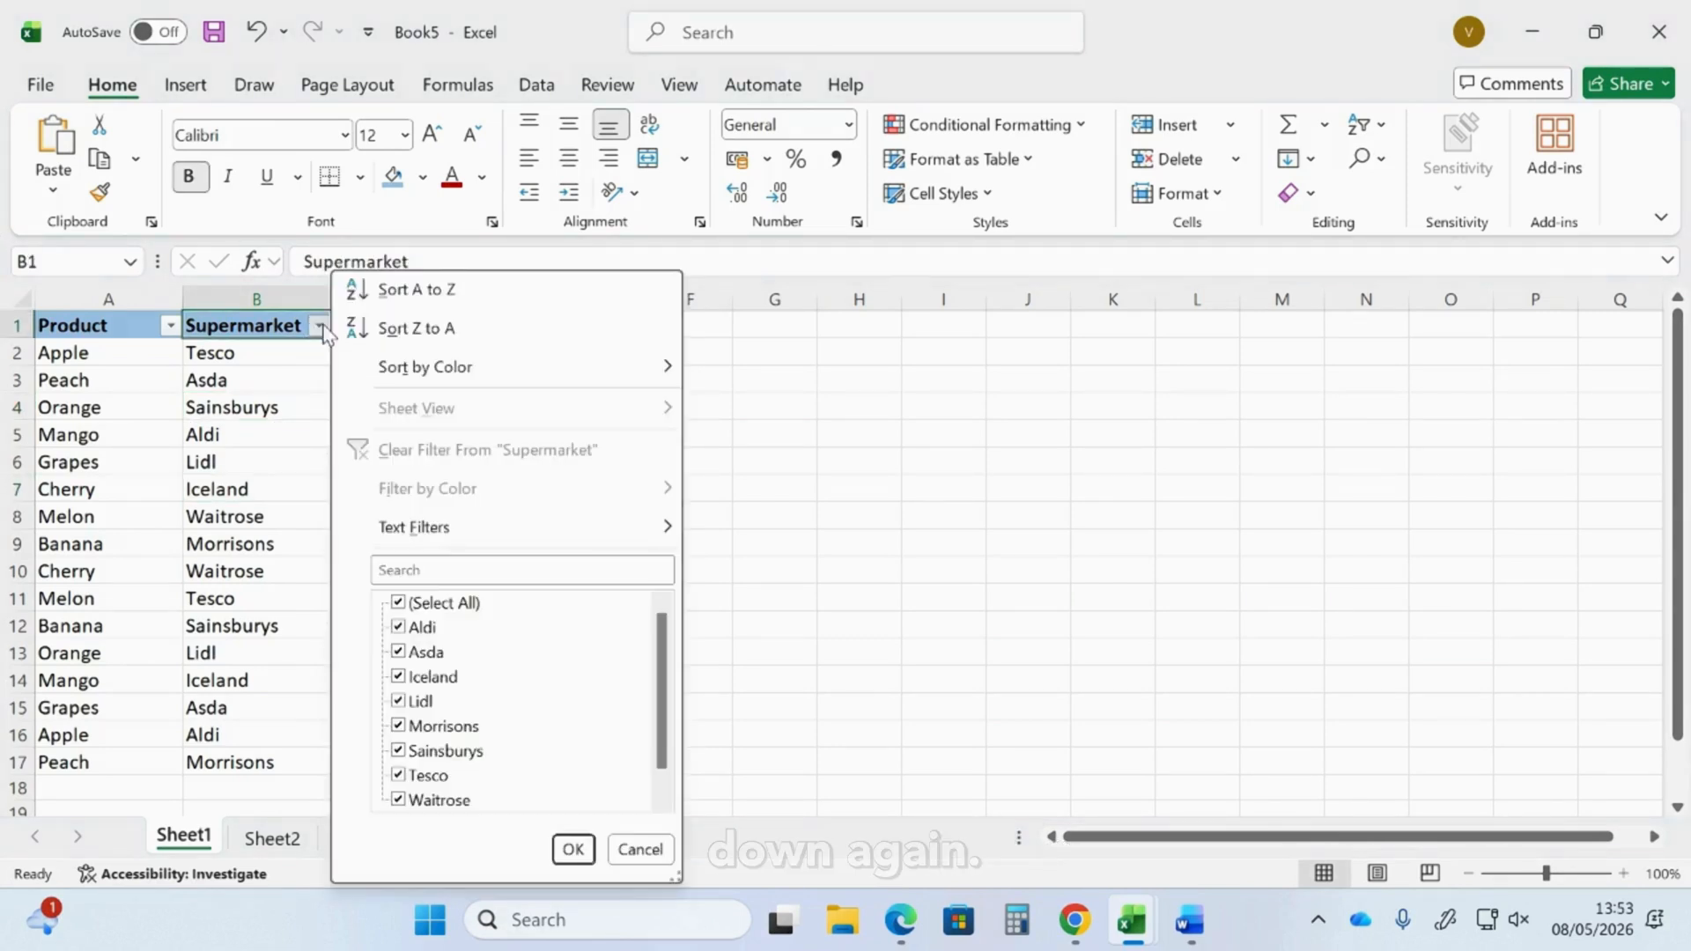
{"action": "mouse_move", "coordinate": [446, 537]}
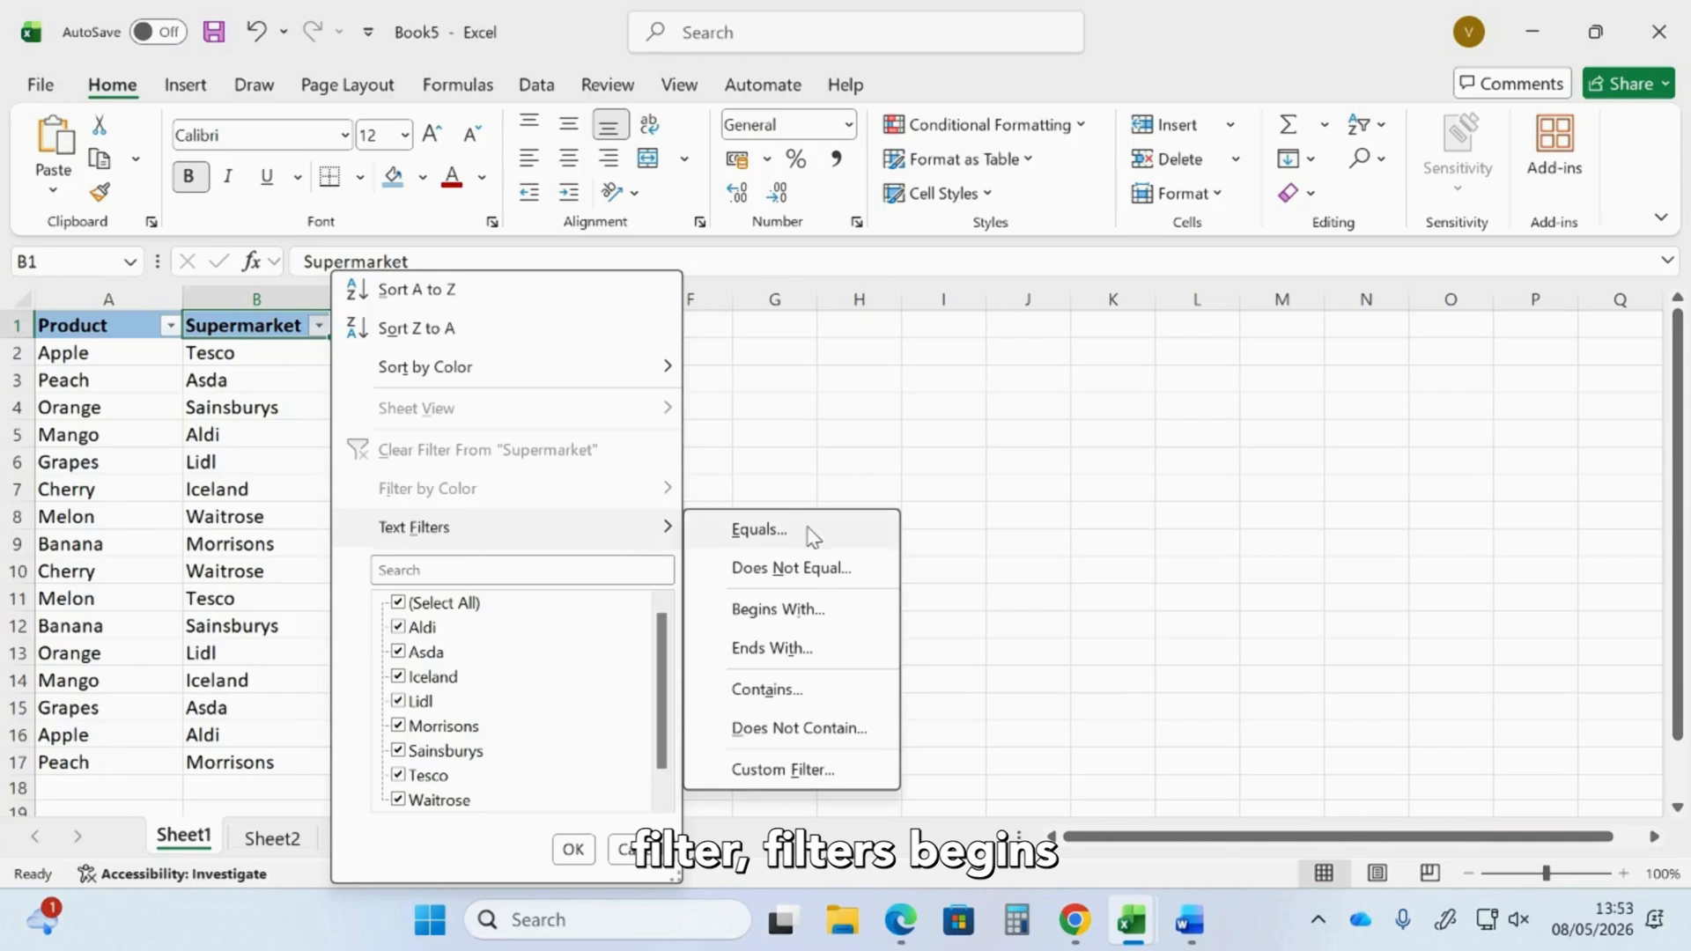
{"action": "left_click", "coordinate": [781, 614]}
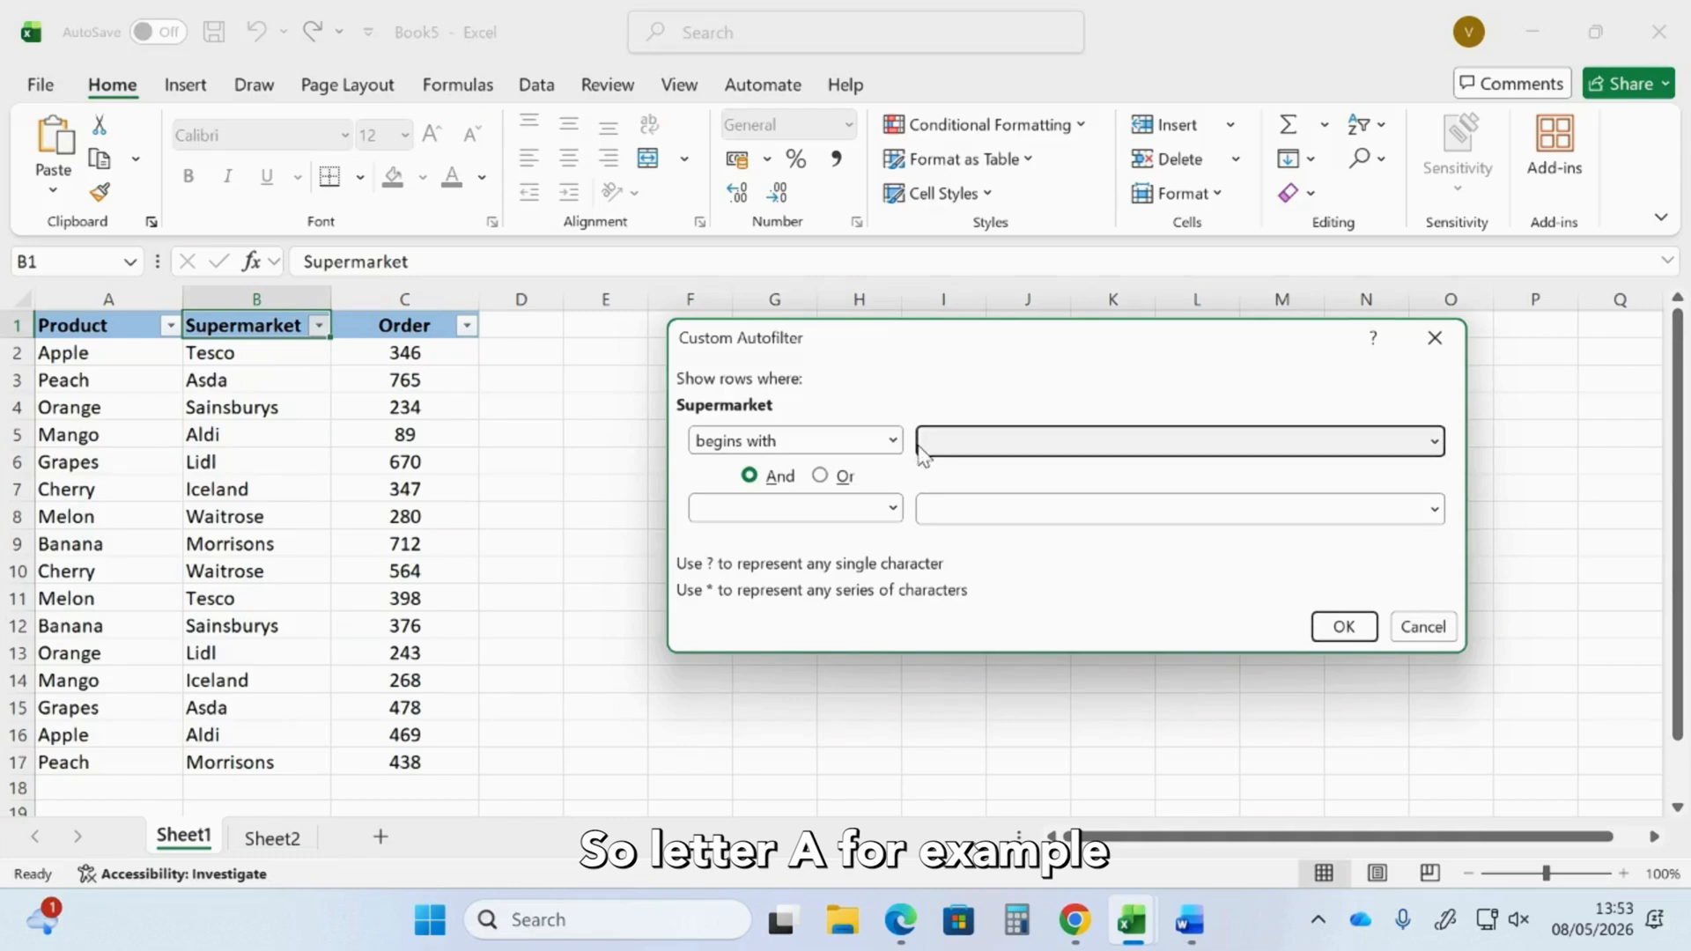
{"action": "type", "text": "A"}
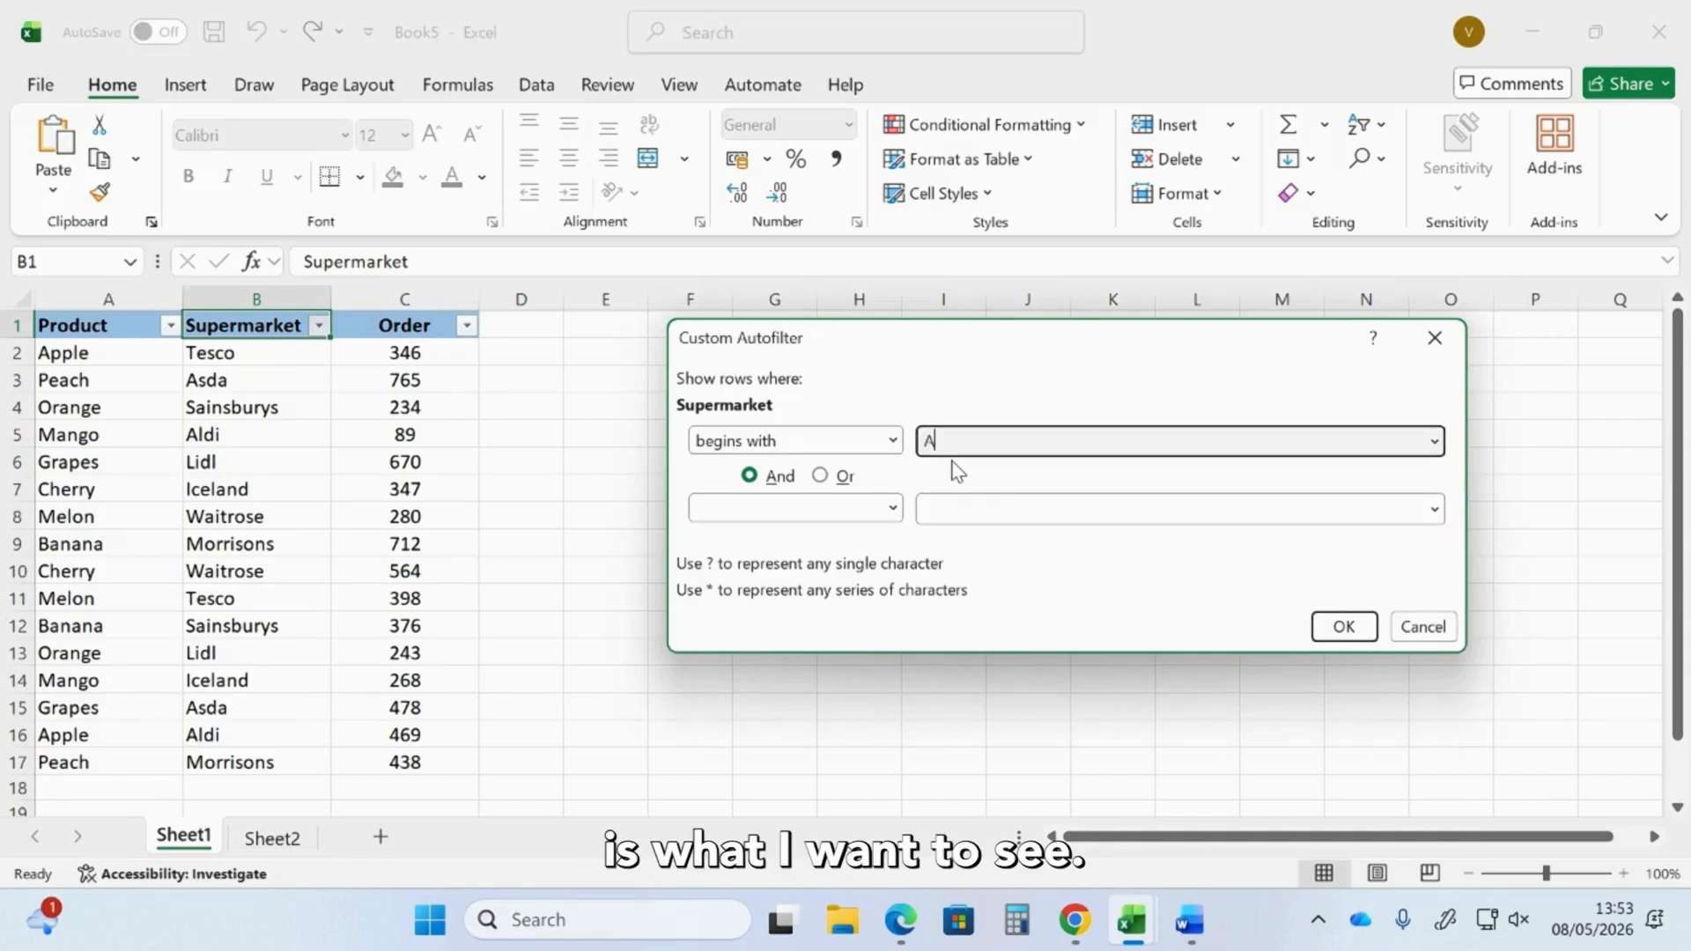
{"action": "left_click", "coordinate": [1335, 629]}
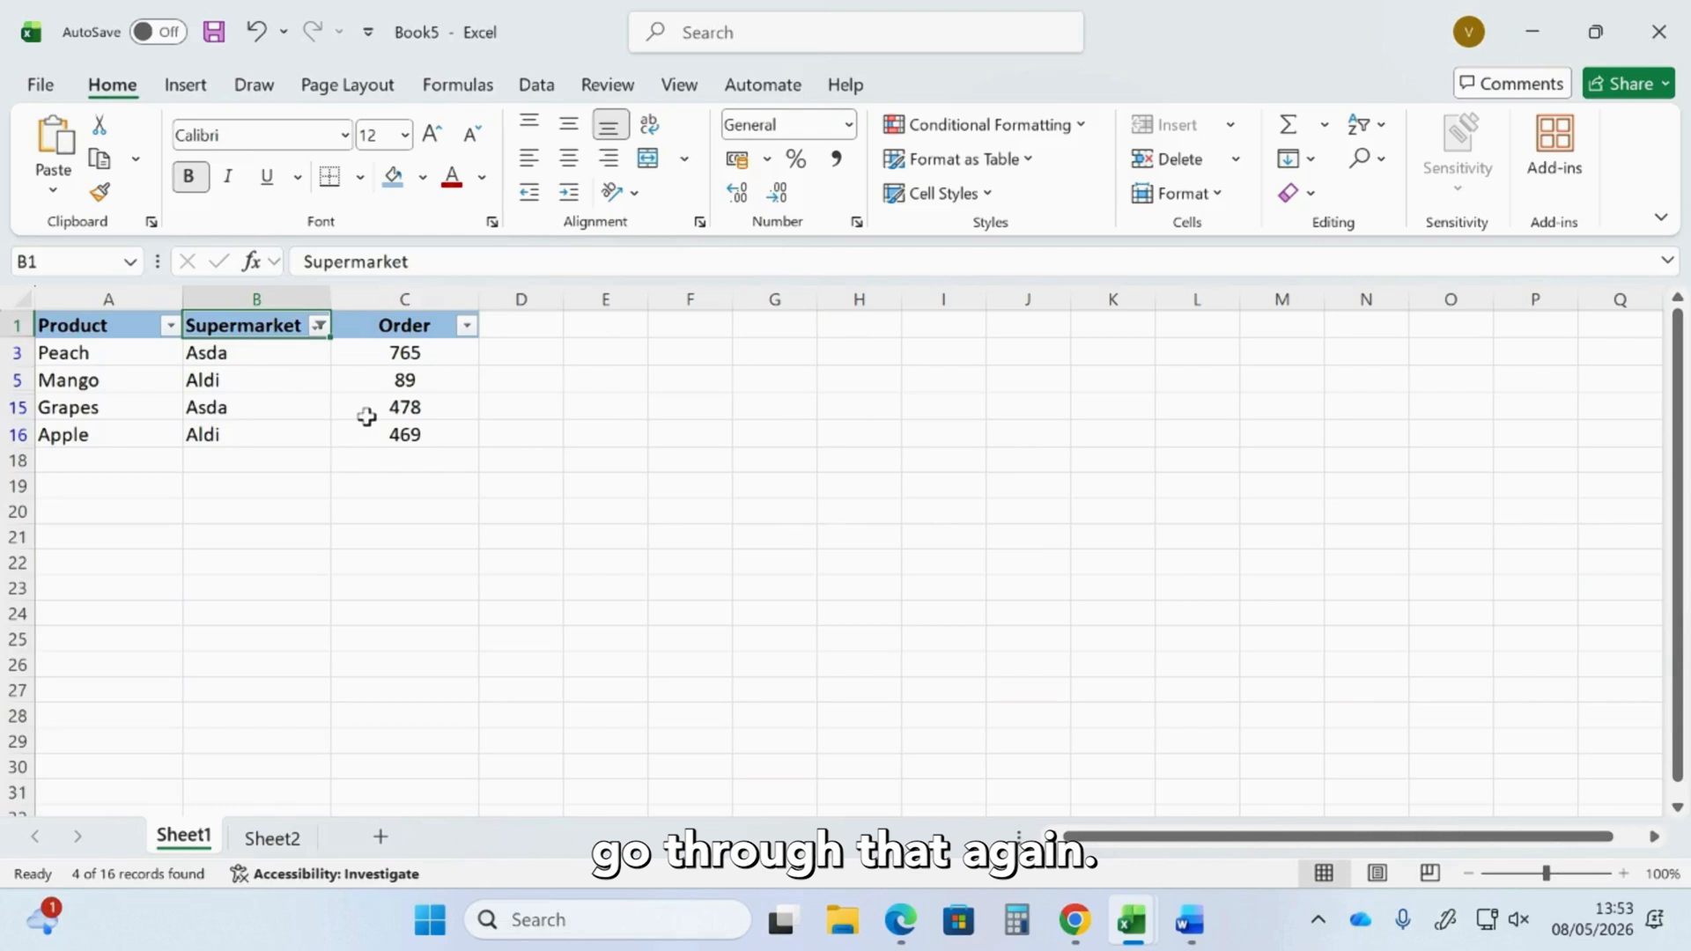
Clear the Supermarket filter and filter the Product column to show only Orange.
{"action": "left_click", "coordinate": [1366, 124]}
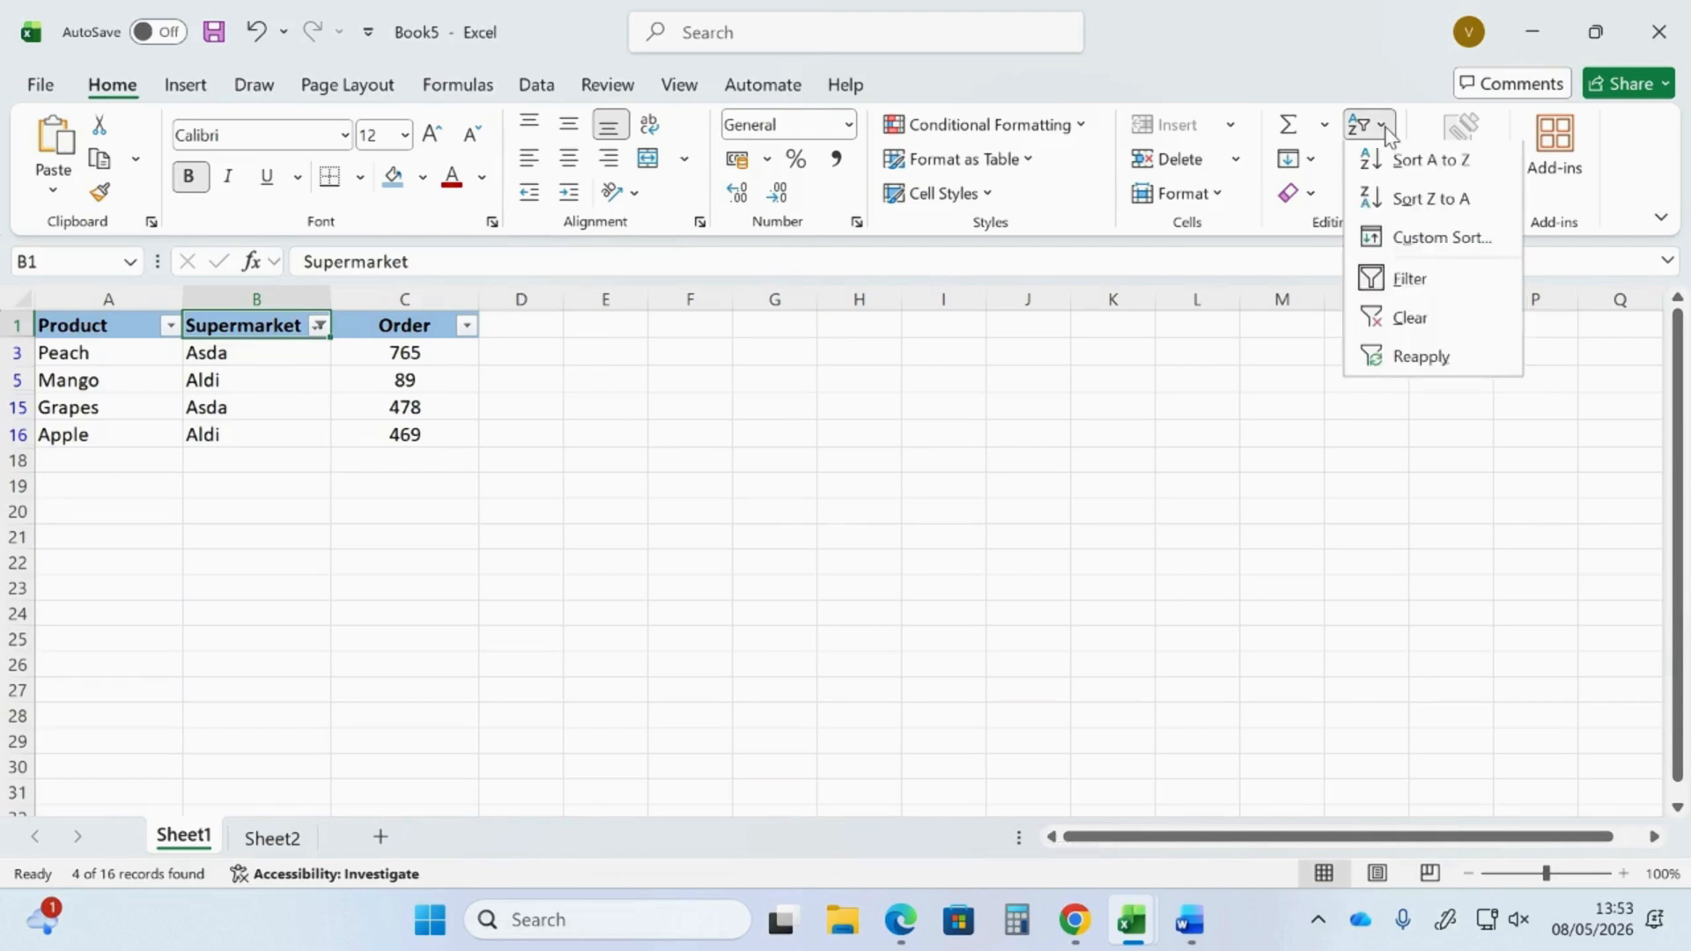
{"action": "left_click", "coordinate": [1411, 322]}
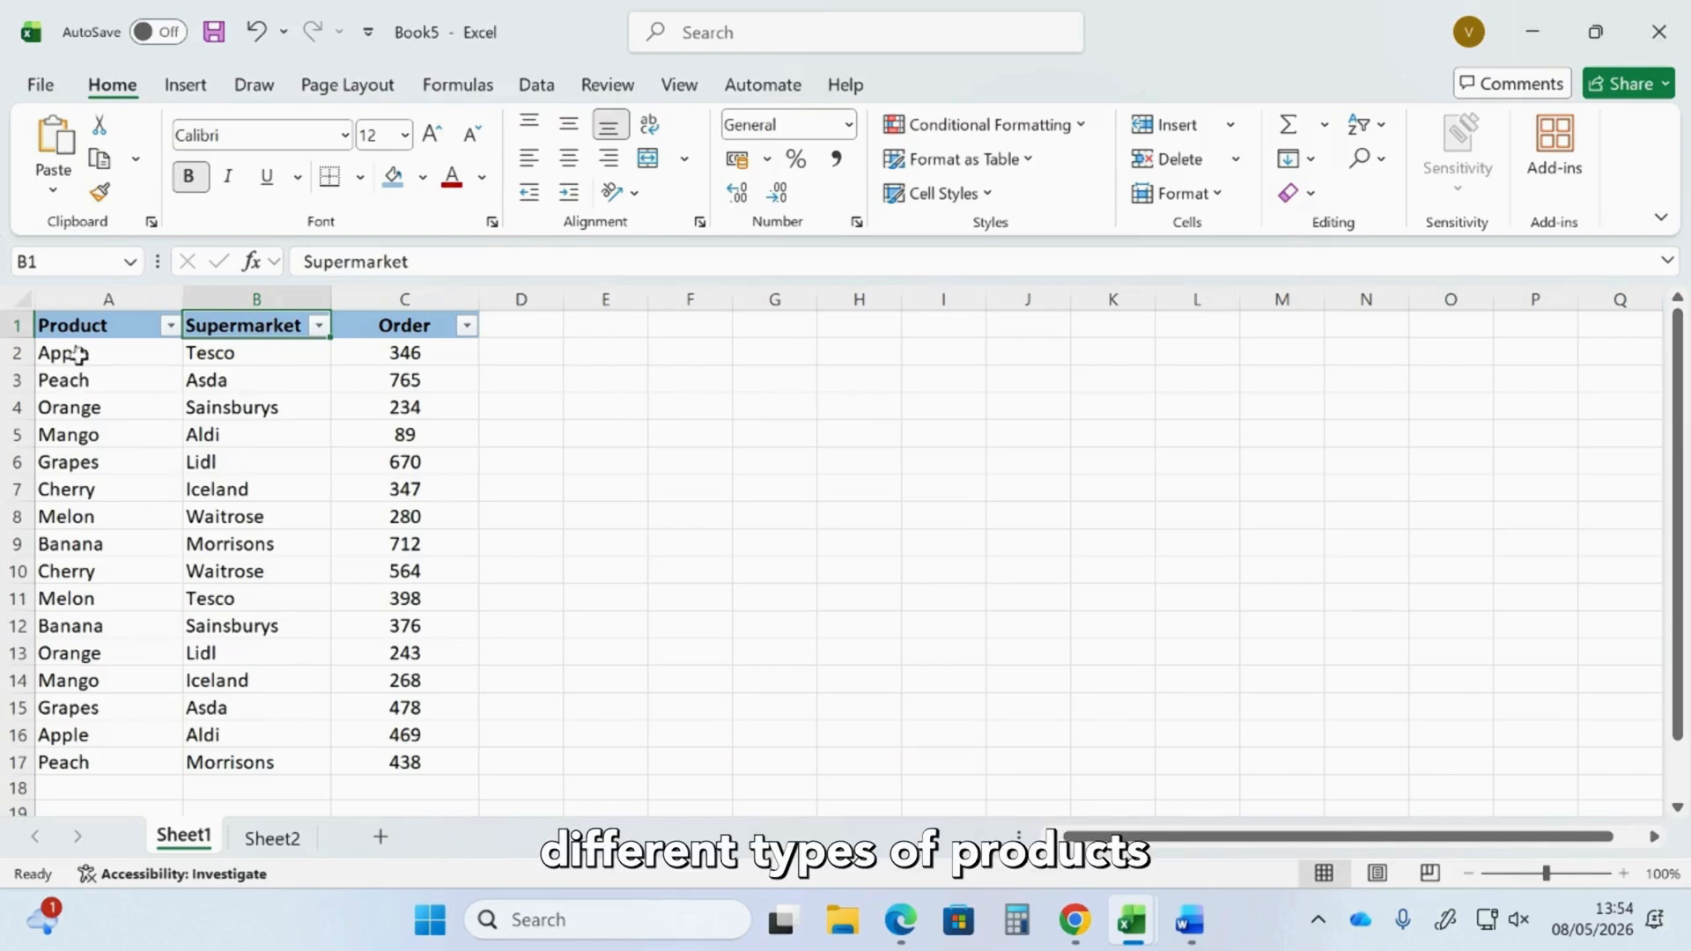
{"action": "left_click", "coordinate": [170, 327]}
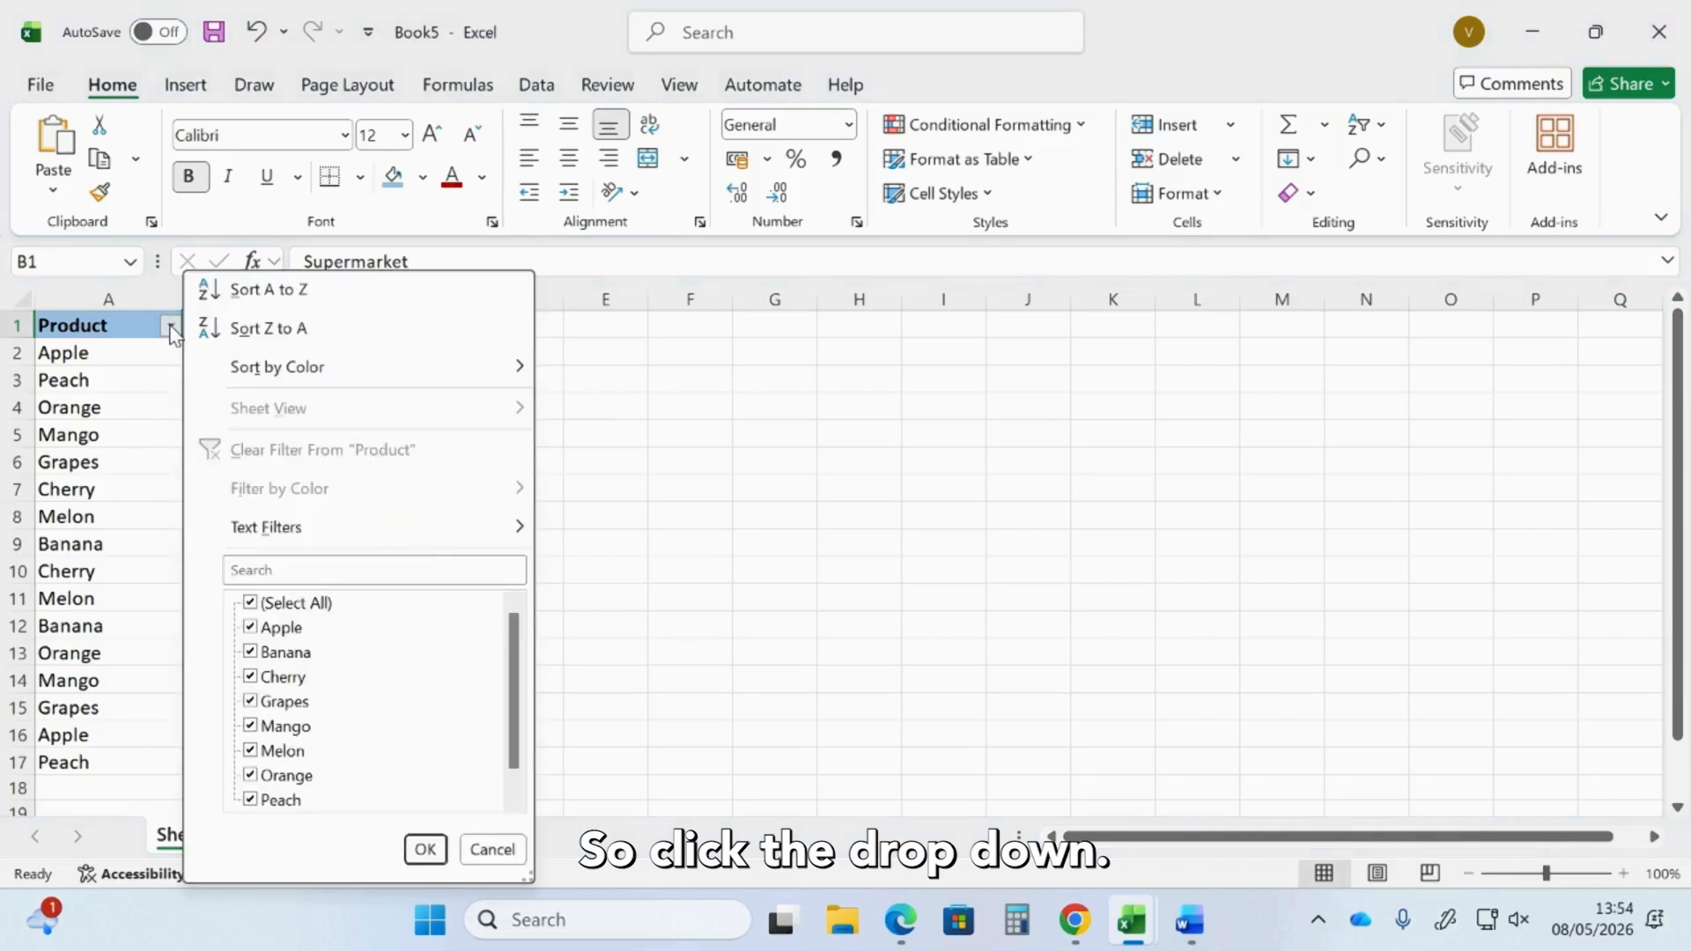
{"action": "left_click", "coordinate": [250, 603]}
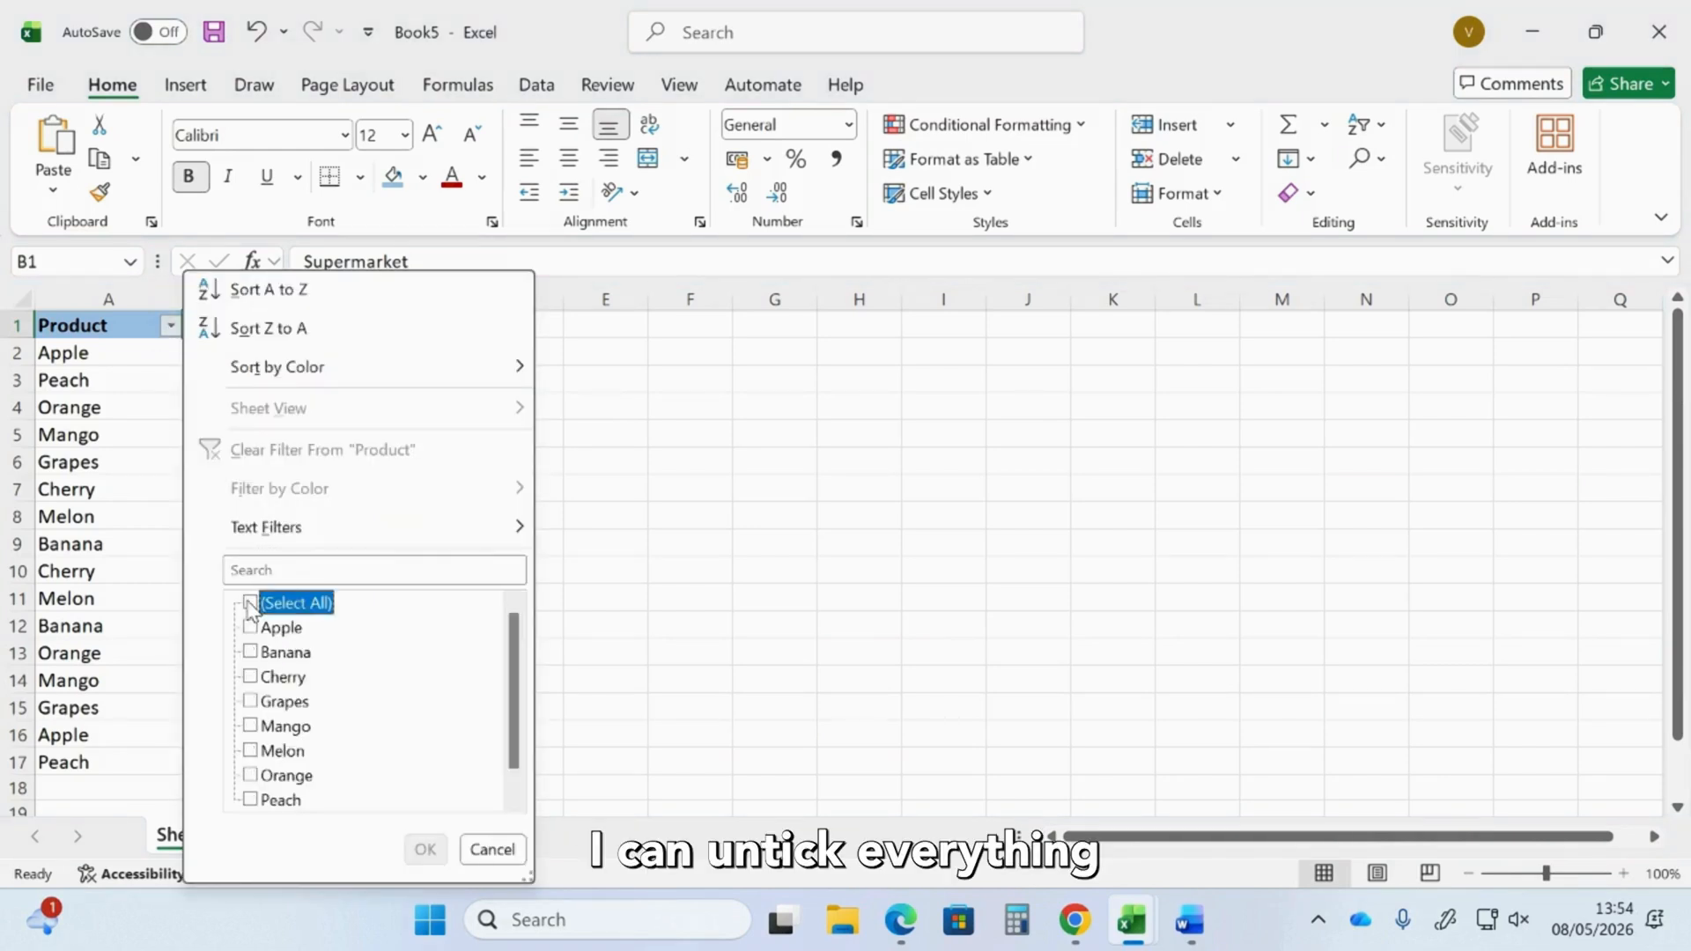
{"action": "left_click", "coordinate": [251, 776]}
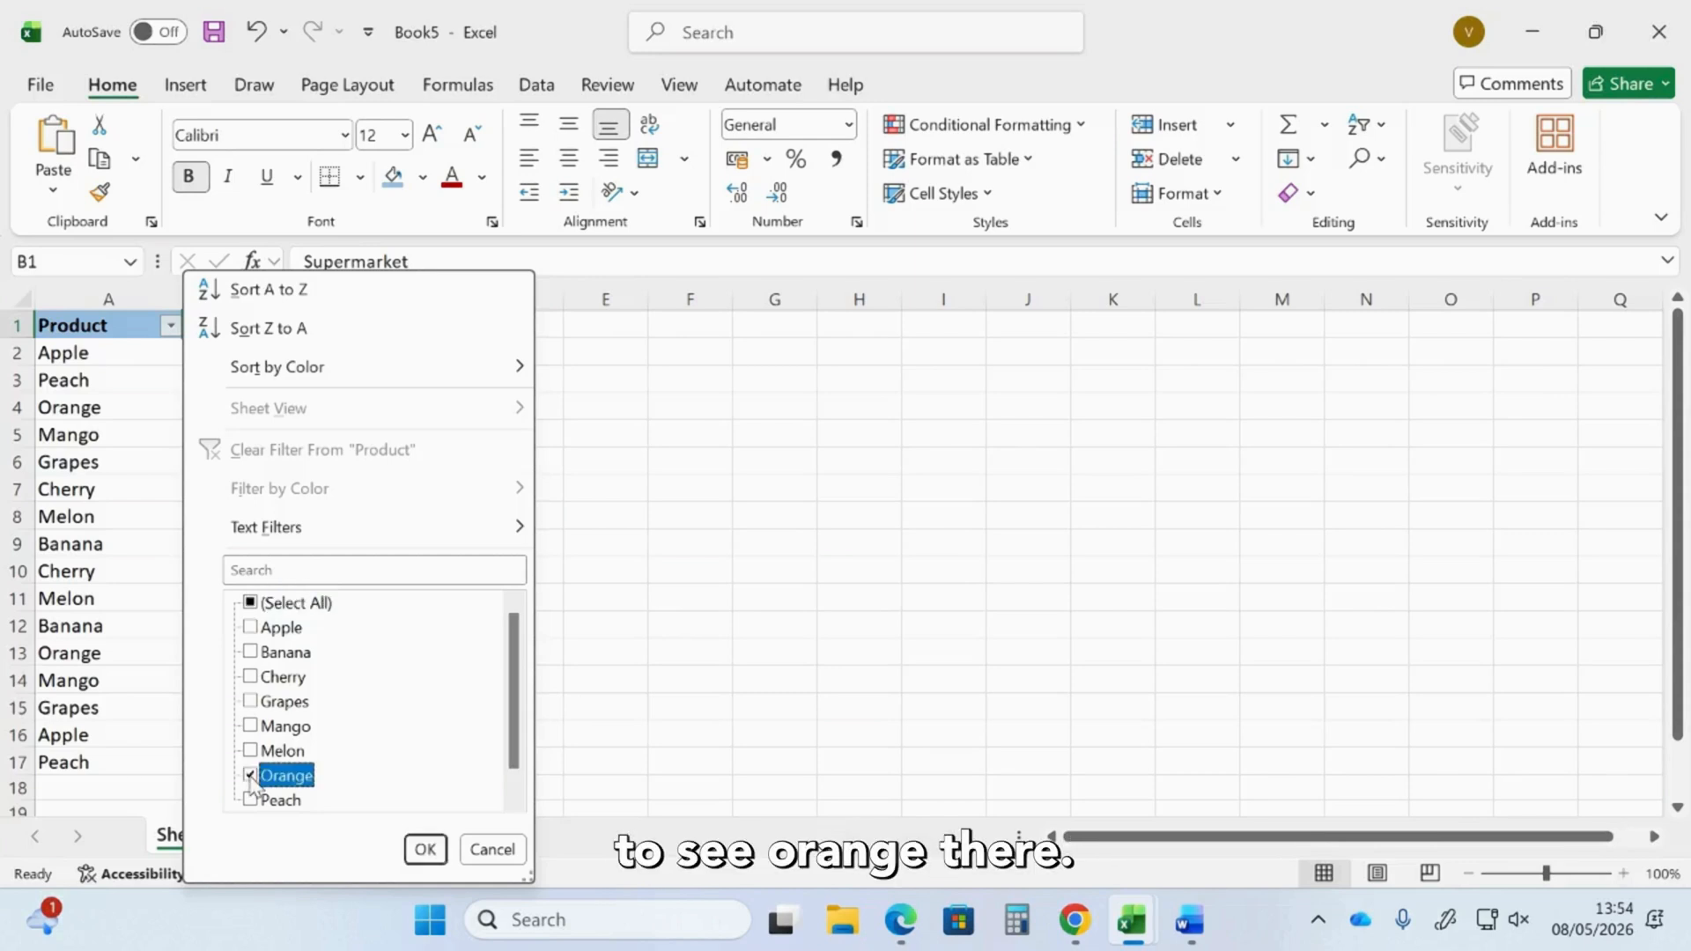
{"action": "left_click", "coordinate": [427, 849]}
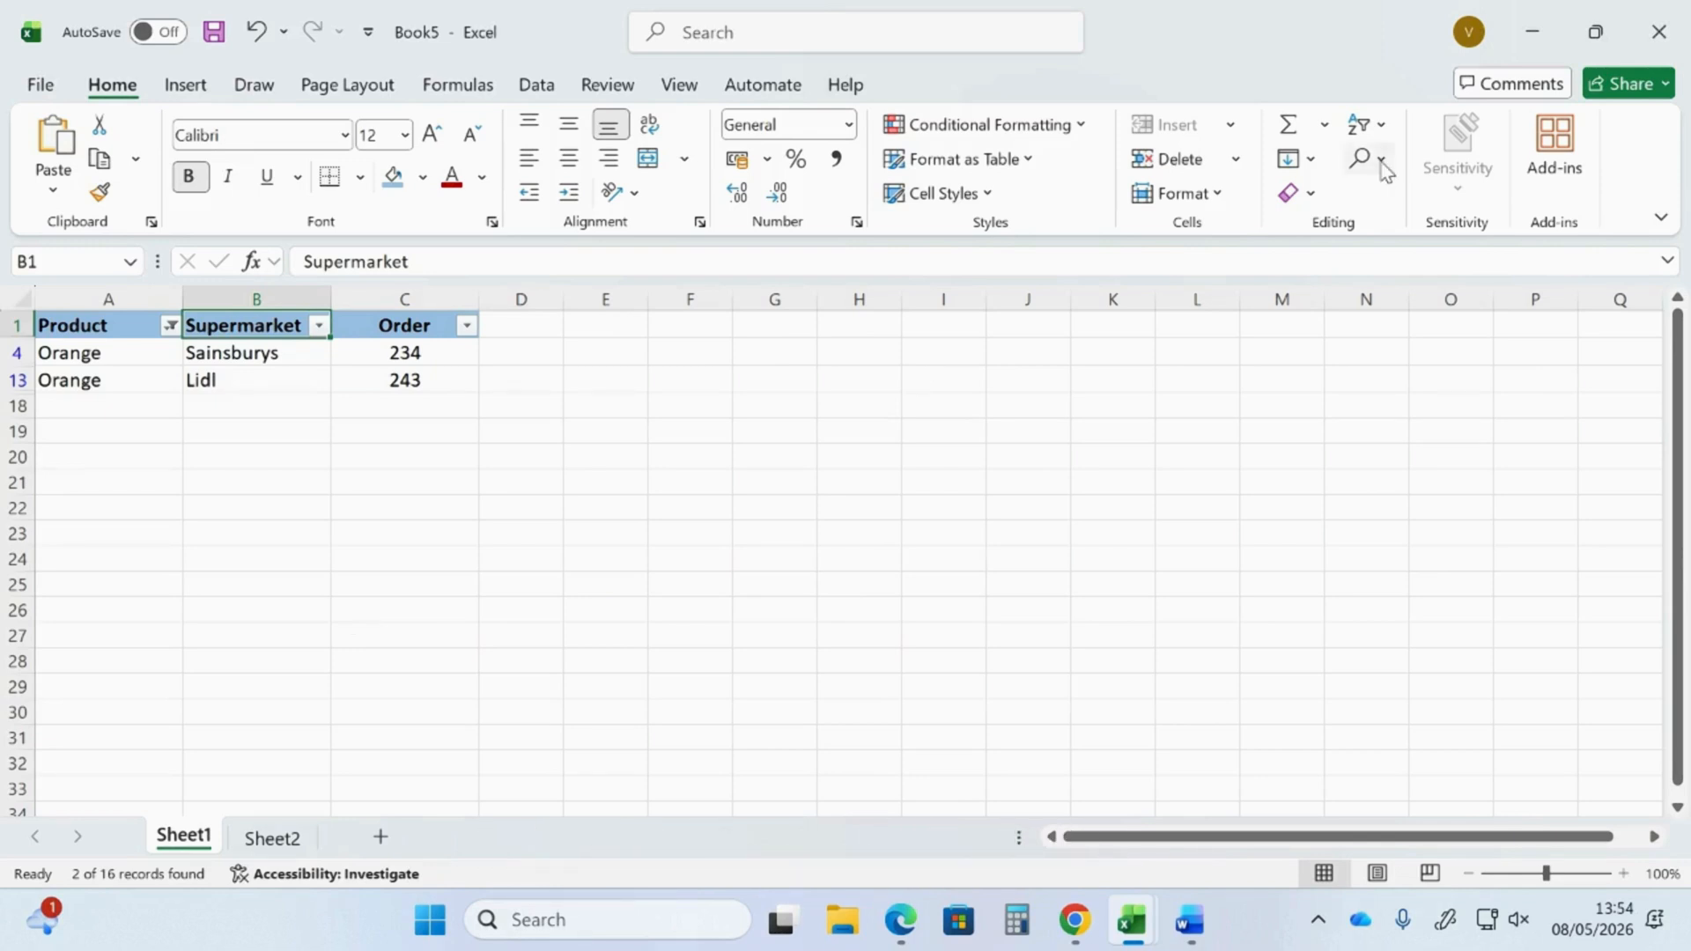
Clear the Product filter and review the text filter conditions offered for that column without applying any.
{"action": "left_click", "coordinate": [1377, 129]}
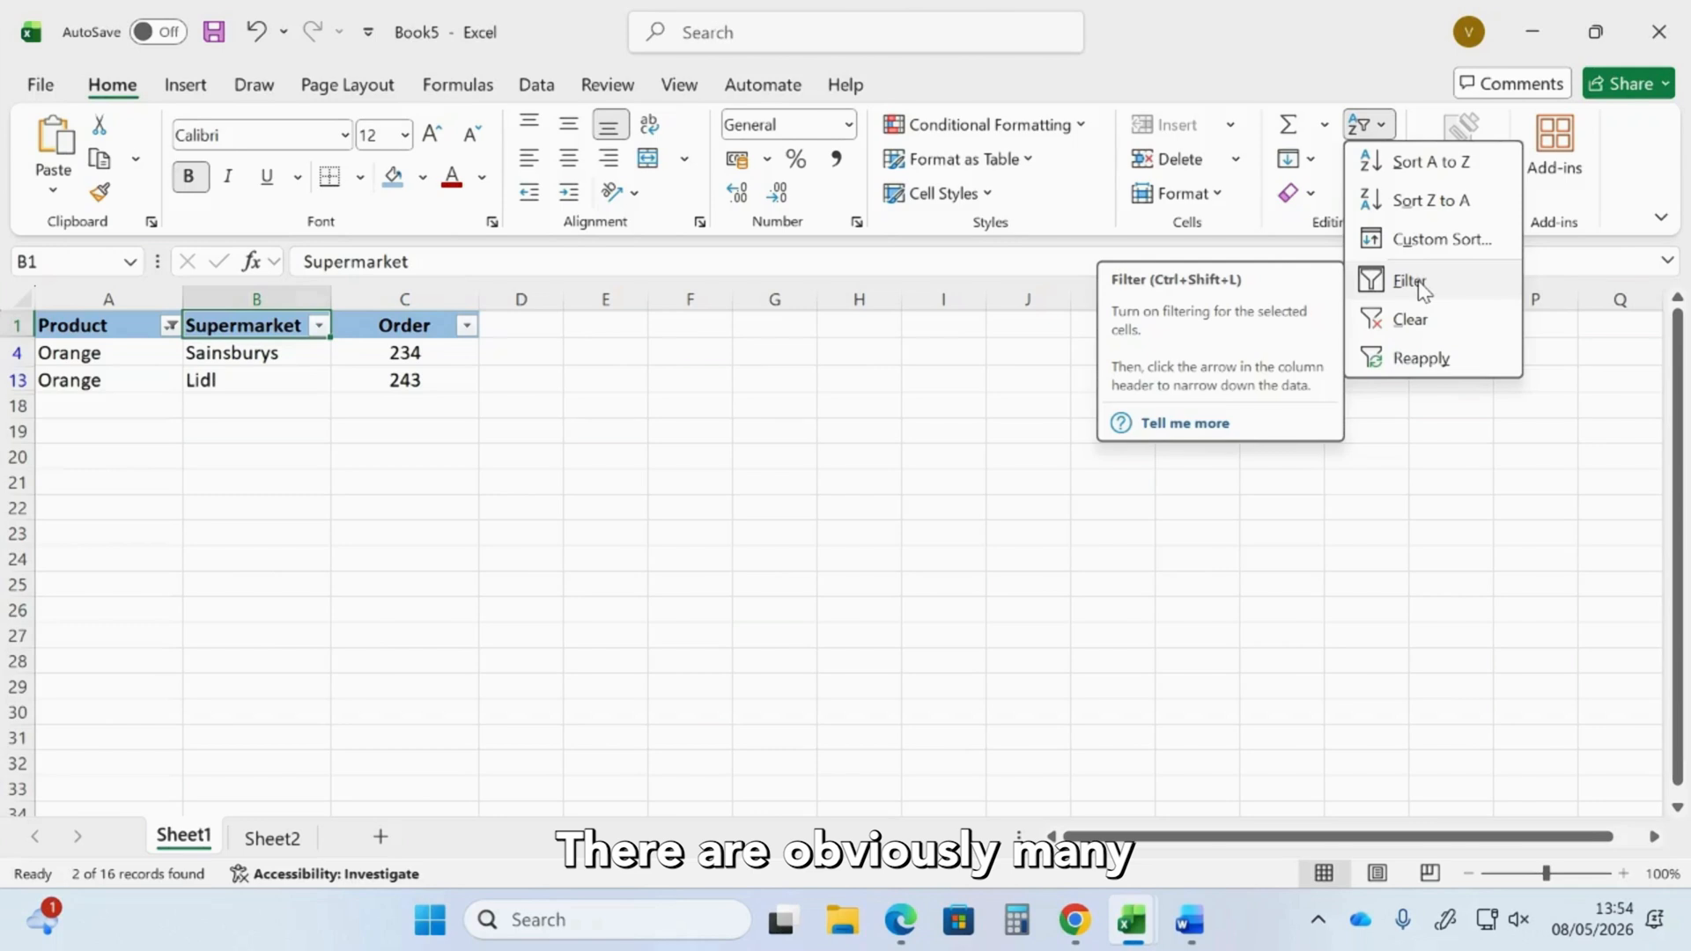
{"action": "left_click", "coordinate": [1412, 318]}
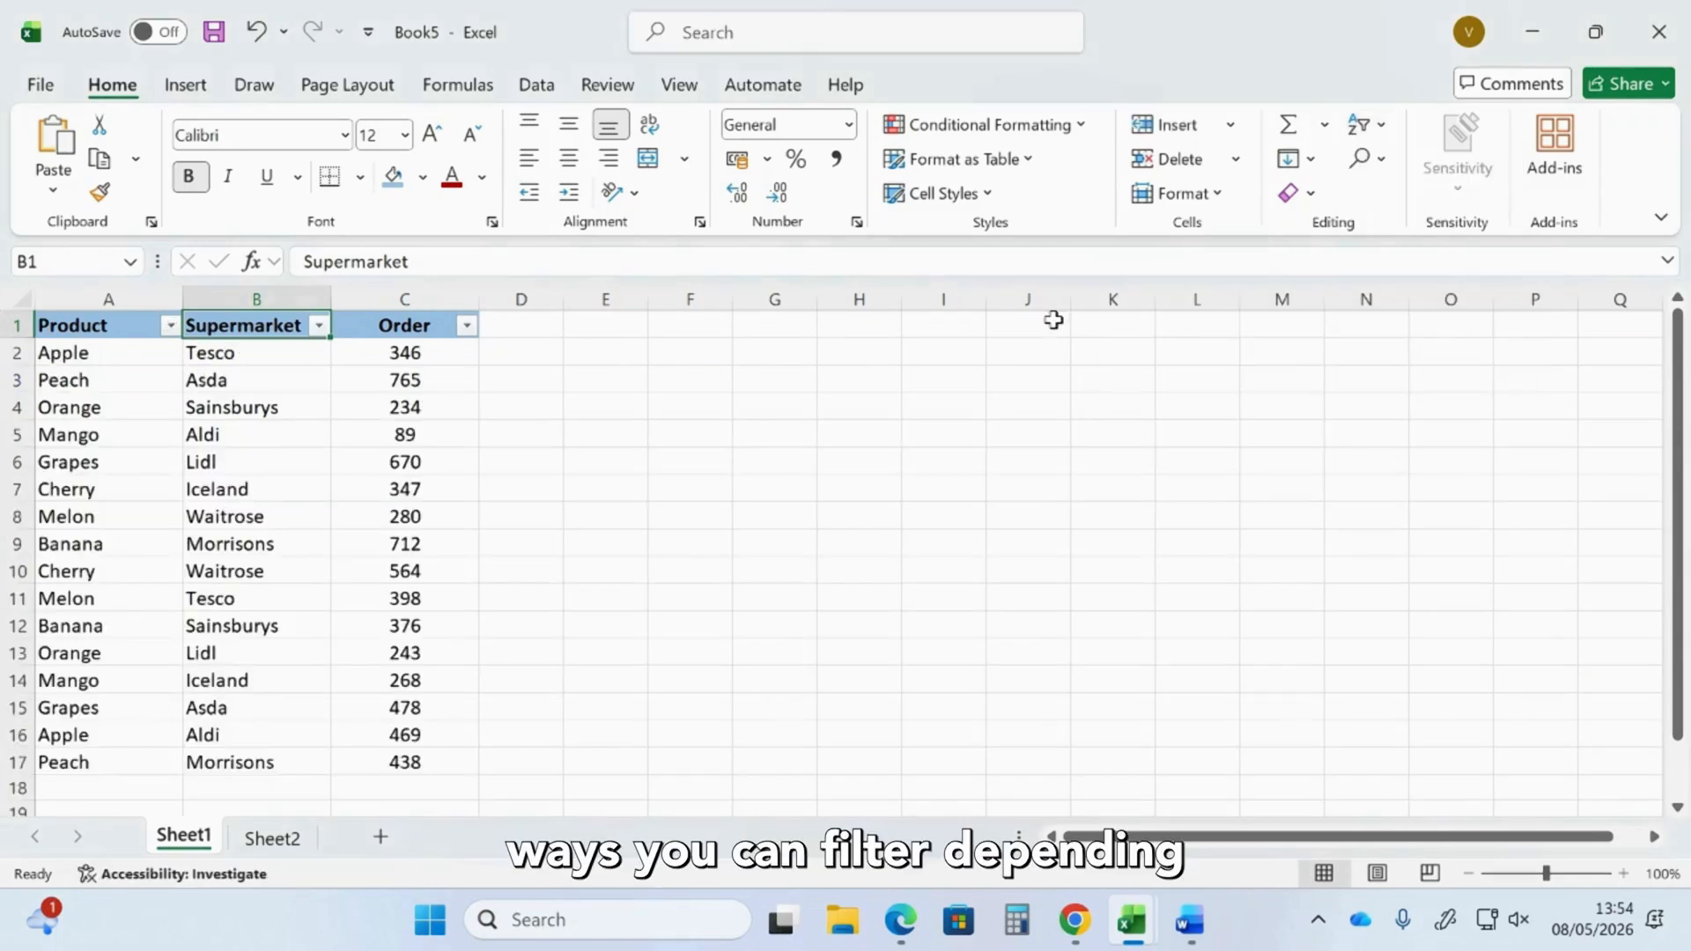
{"action": "left_click", "coordinate": [170, 326]}
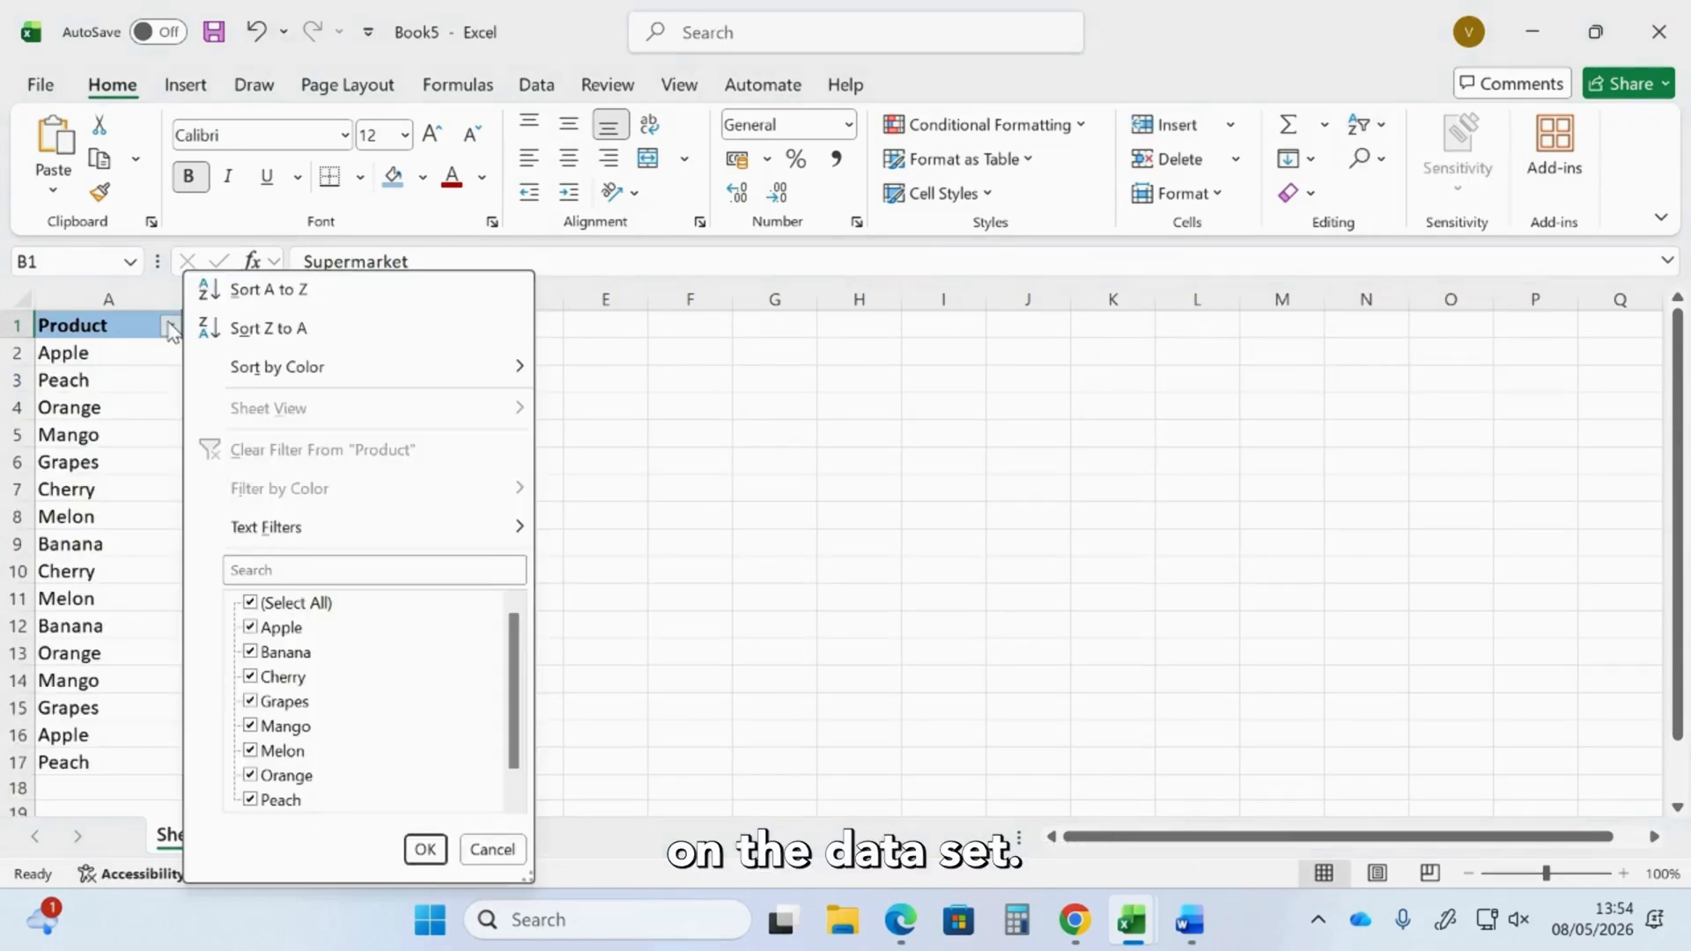
{"action": "mouse_move", "coordinate": [303, 533]}
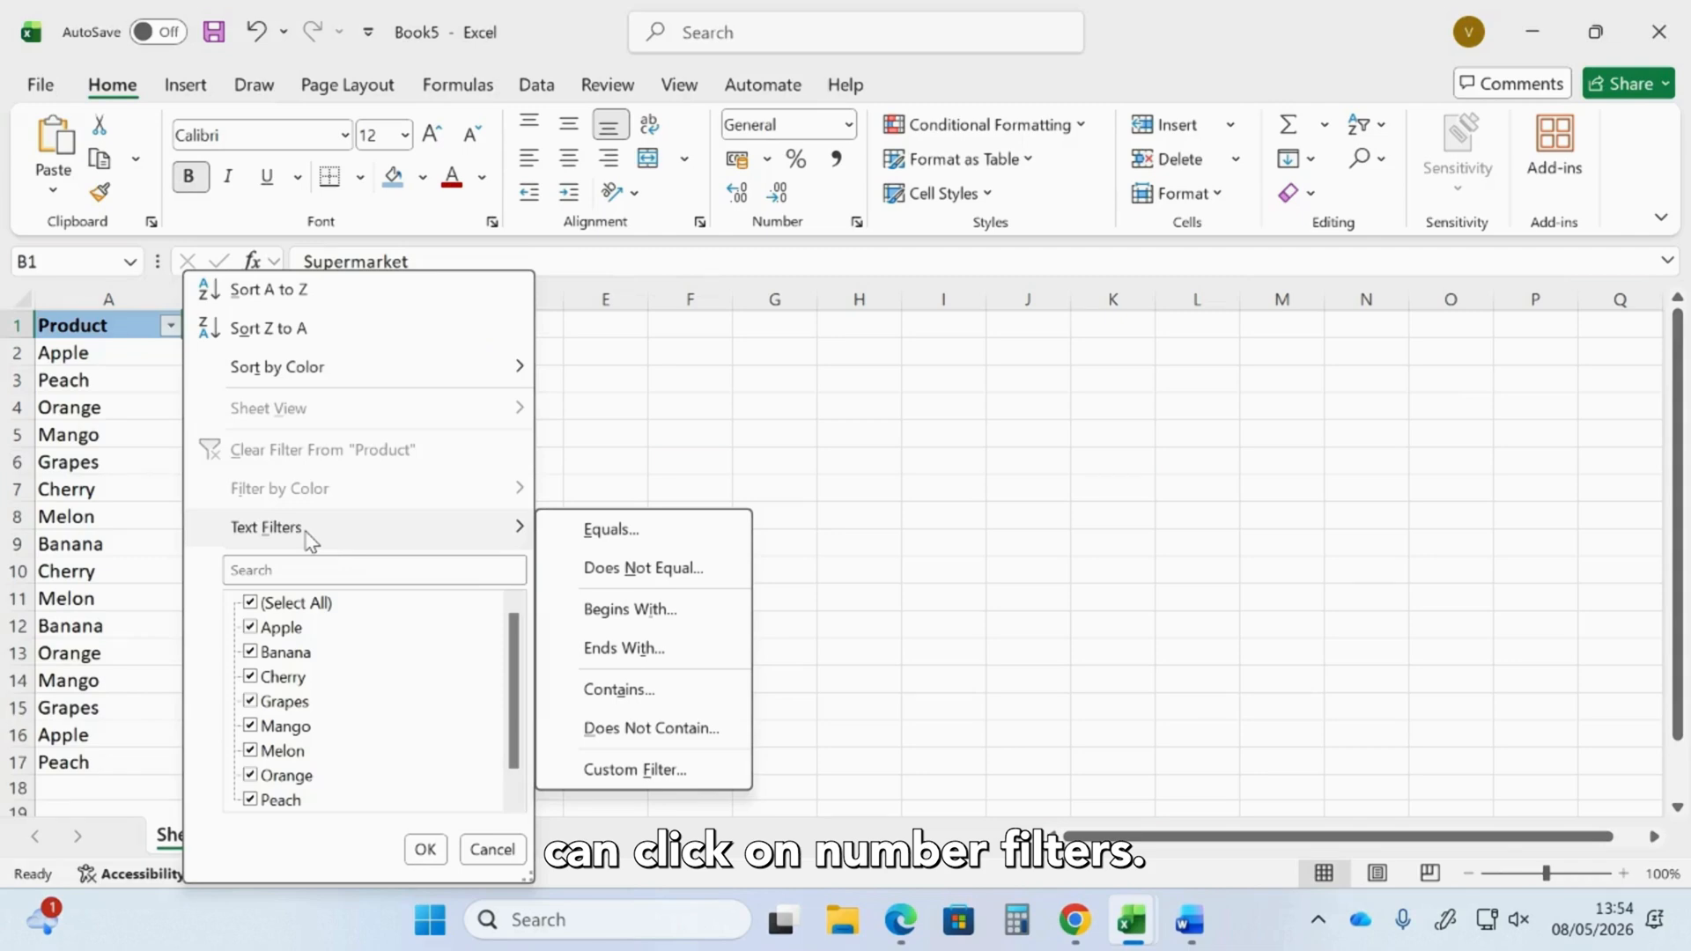
{"action": "left_click", "coordinate": [586, 378]}
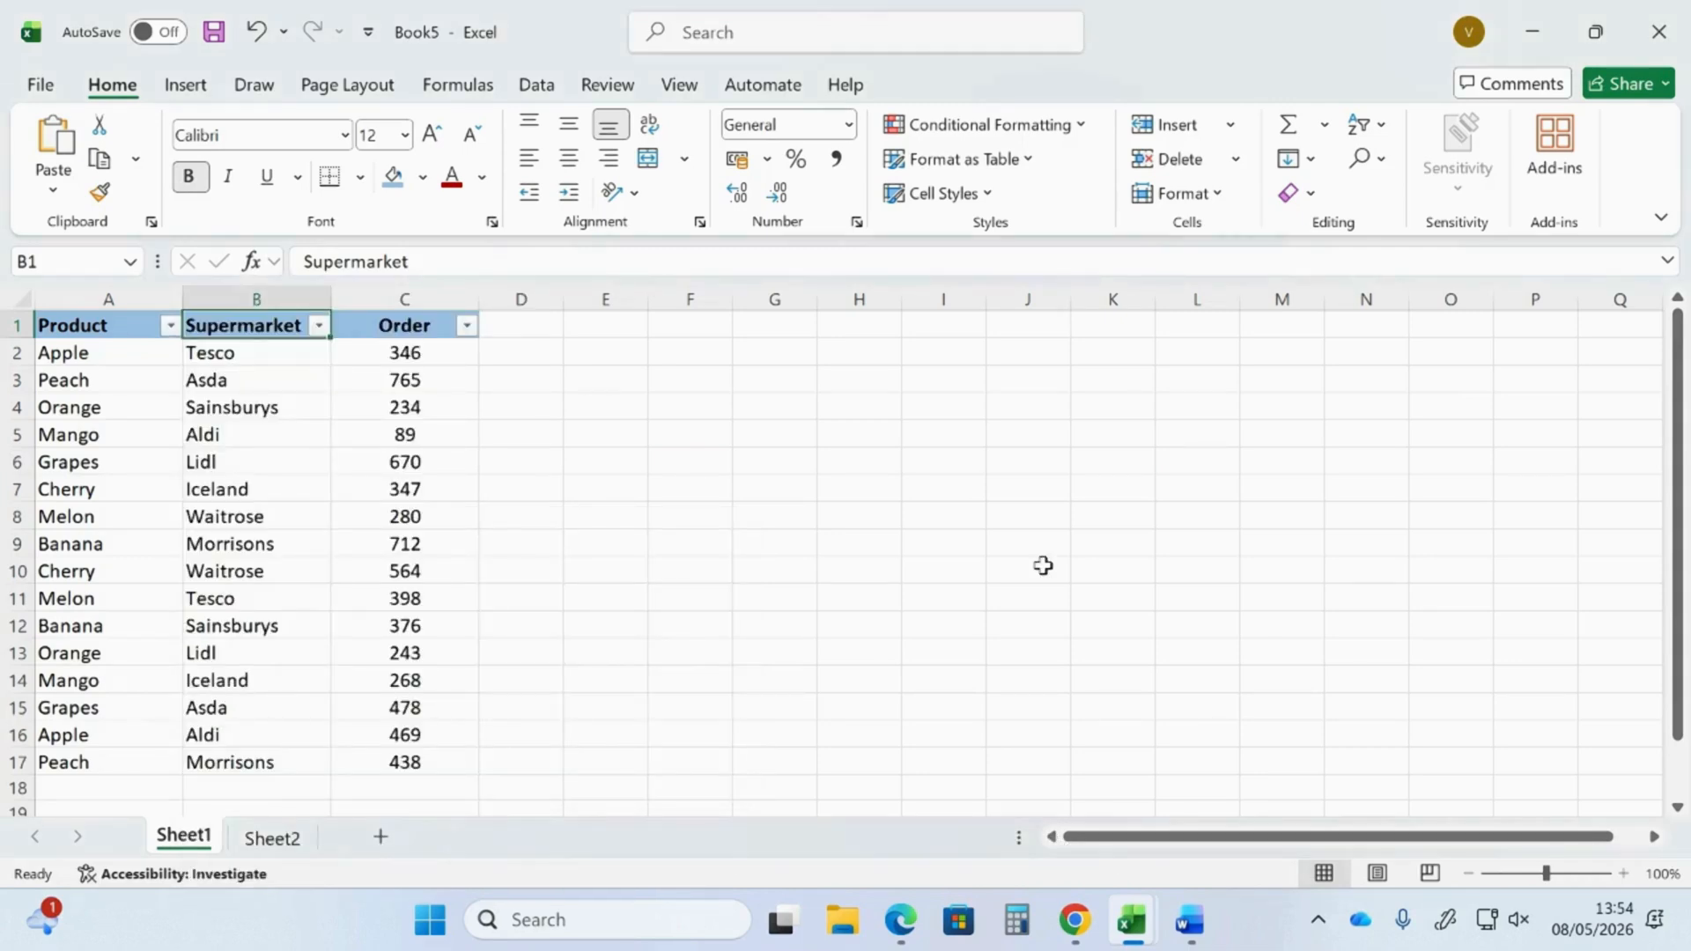